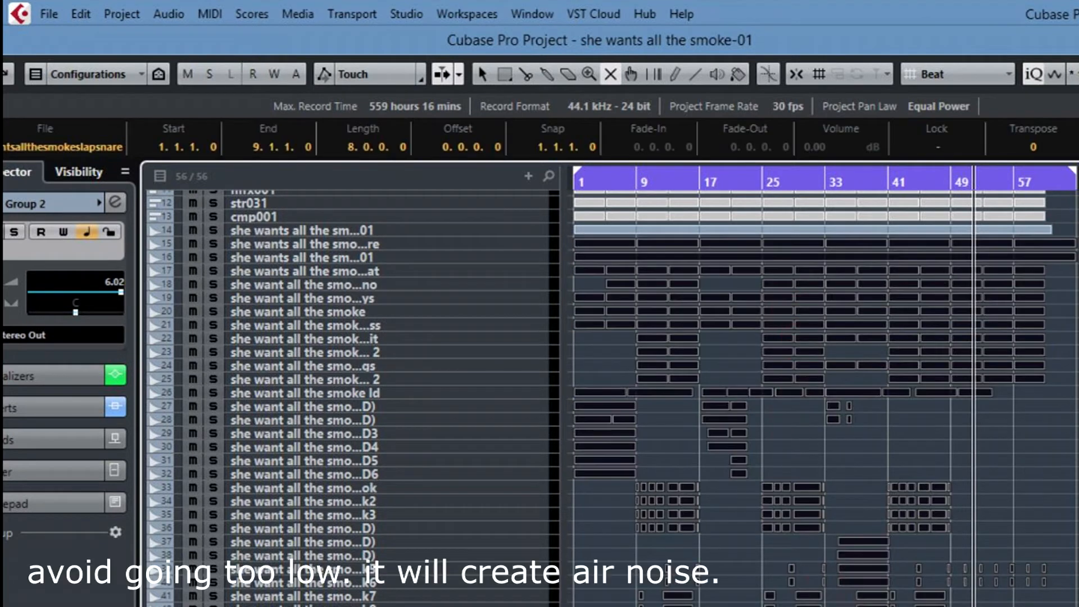
Start playback from the beginning of the project and show the MixConsole inside the project window.
key("F3")
key("space")
key("period")
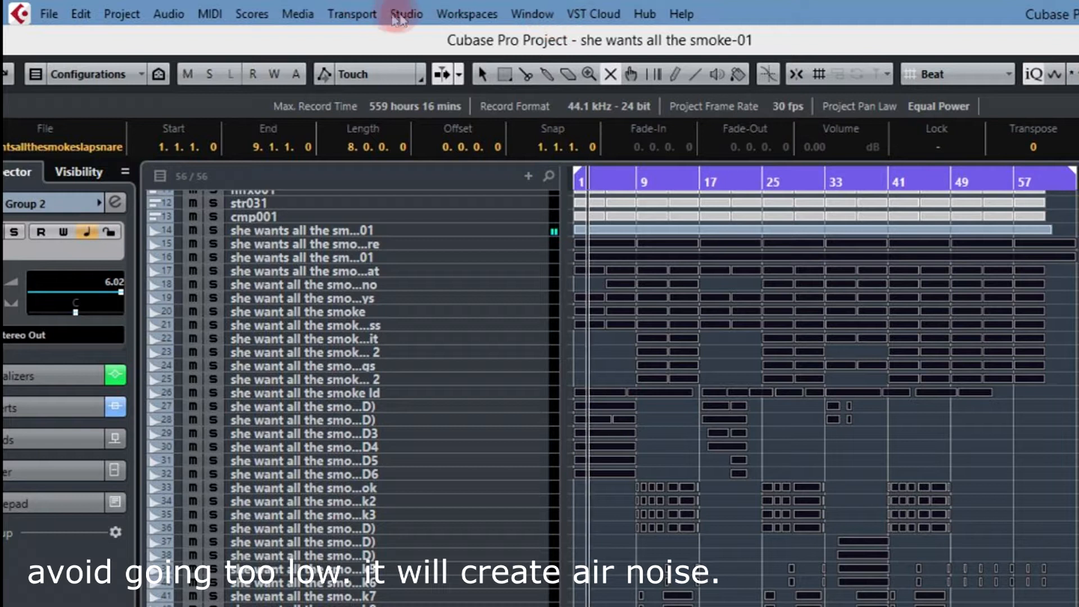
left_click(361, 16)
mouse_move(396, 16)
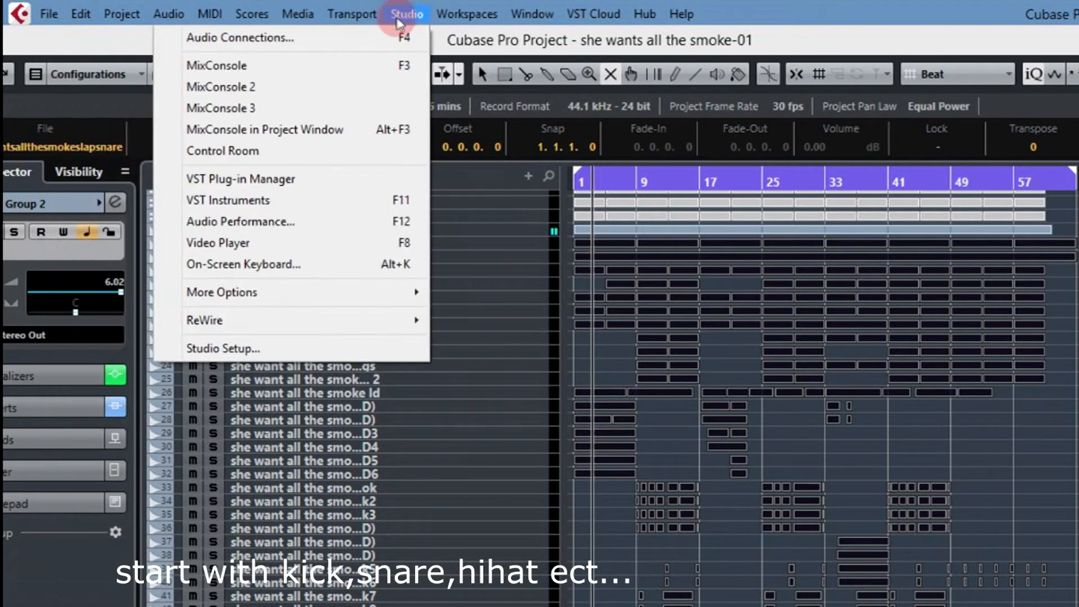
left_click(345, 130)
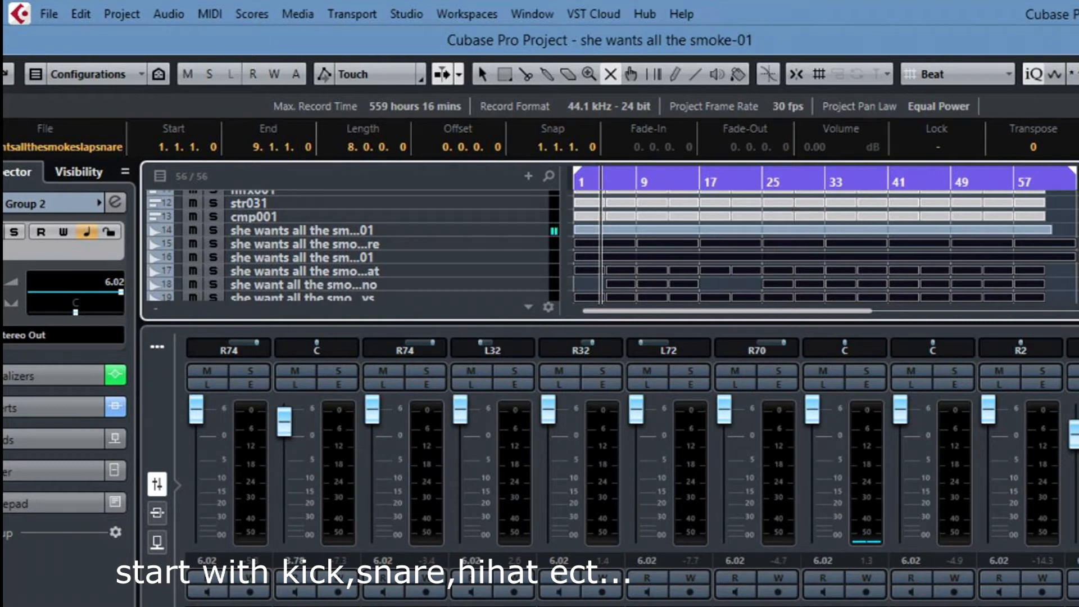
Examine the playback levels of the mixer channels, including the kick and the Stereo Out channel.
scroll(624, 473, "right", 4)
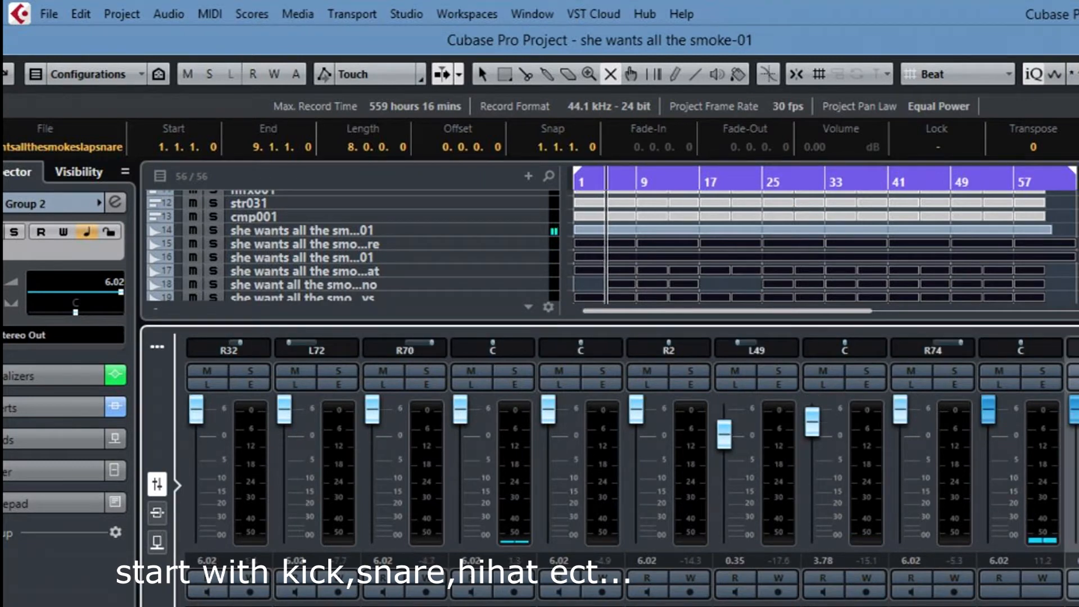
left_click_drag(1070, 37, 795, 42)
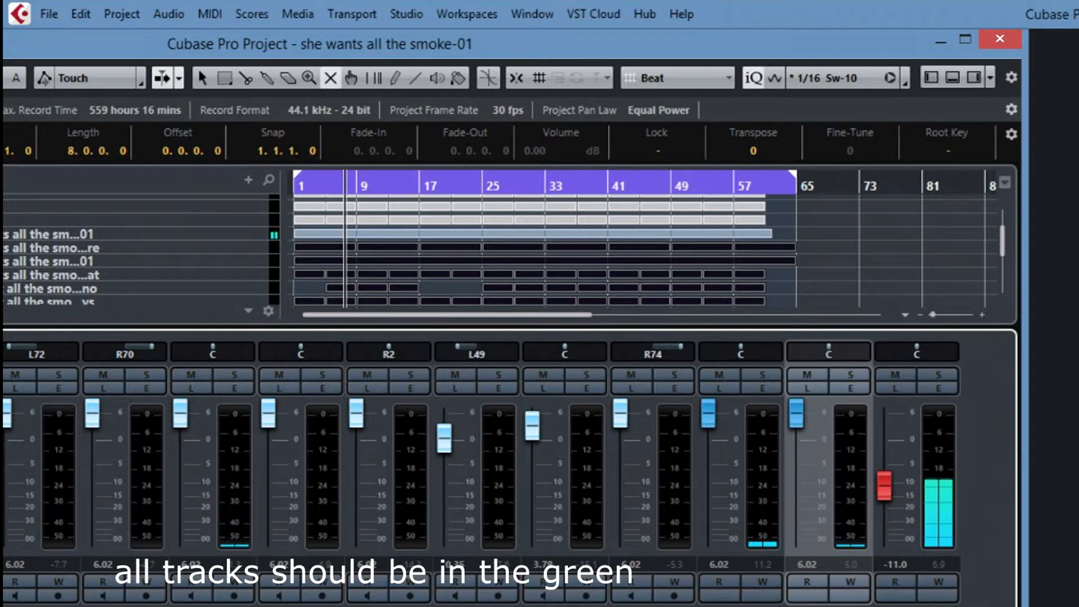
scroll(509, 472, "left", 15)
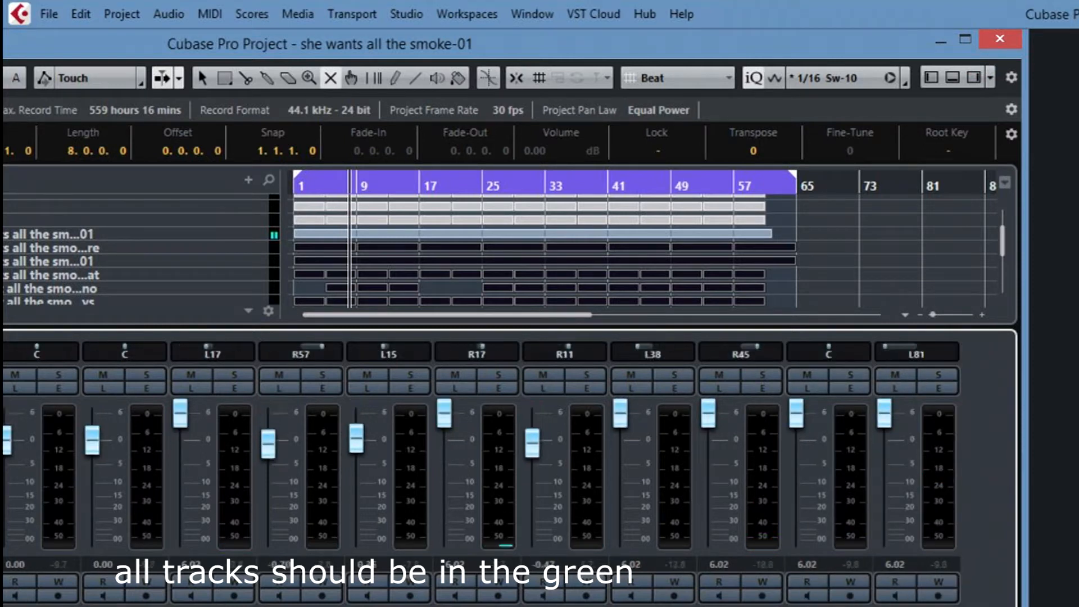
scroll(509, 473, "right", 12)
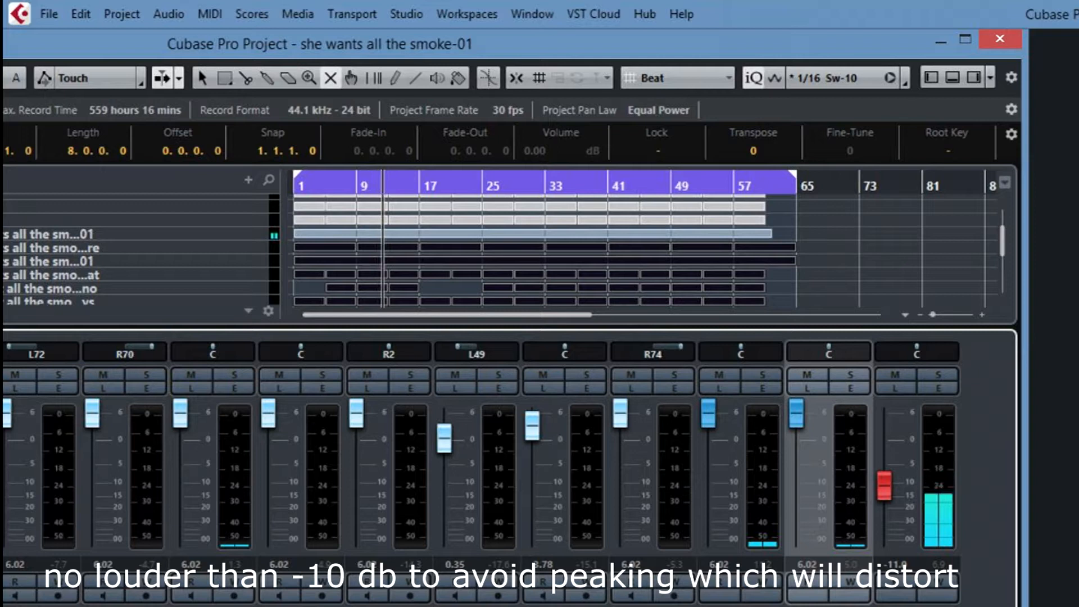
scroll(481, 472, "left", 15)
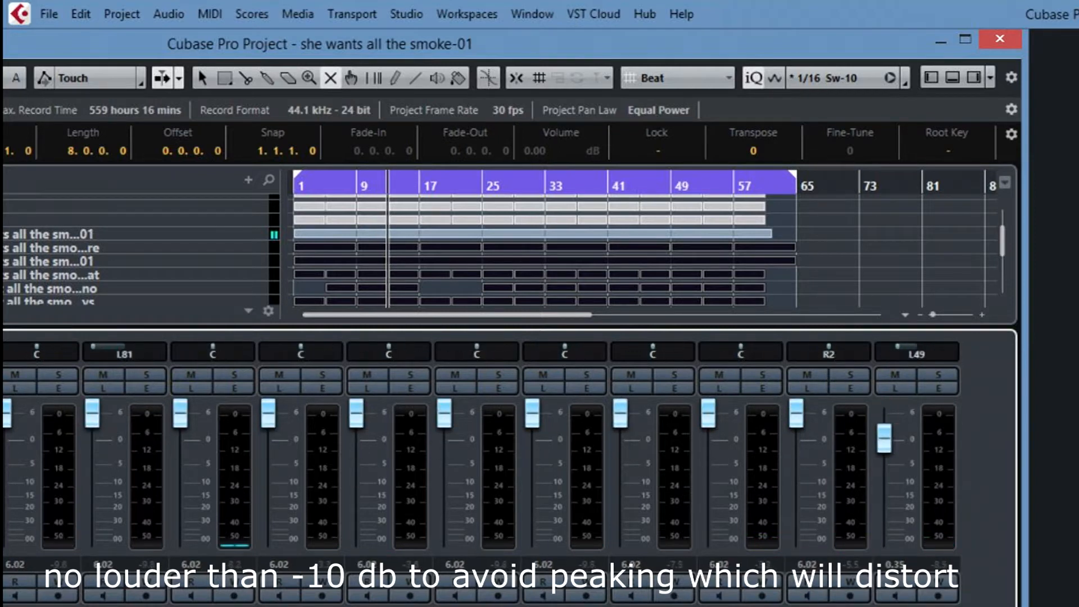
scroll(481, 472, "left", 5)
scroll(482, 472, "left", 3)
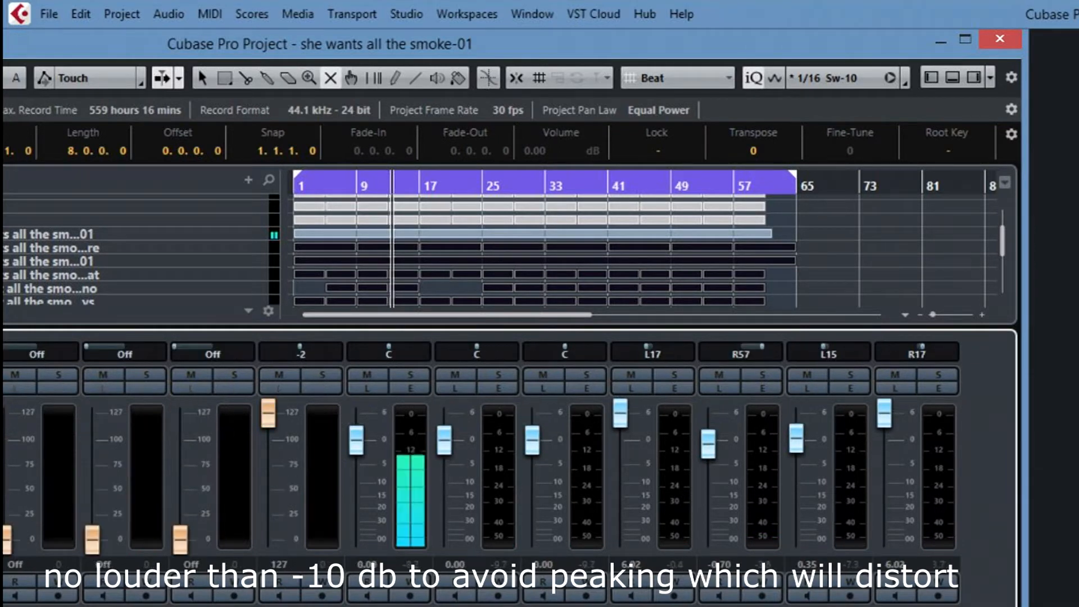
scroll(482, 472, "left", 1)
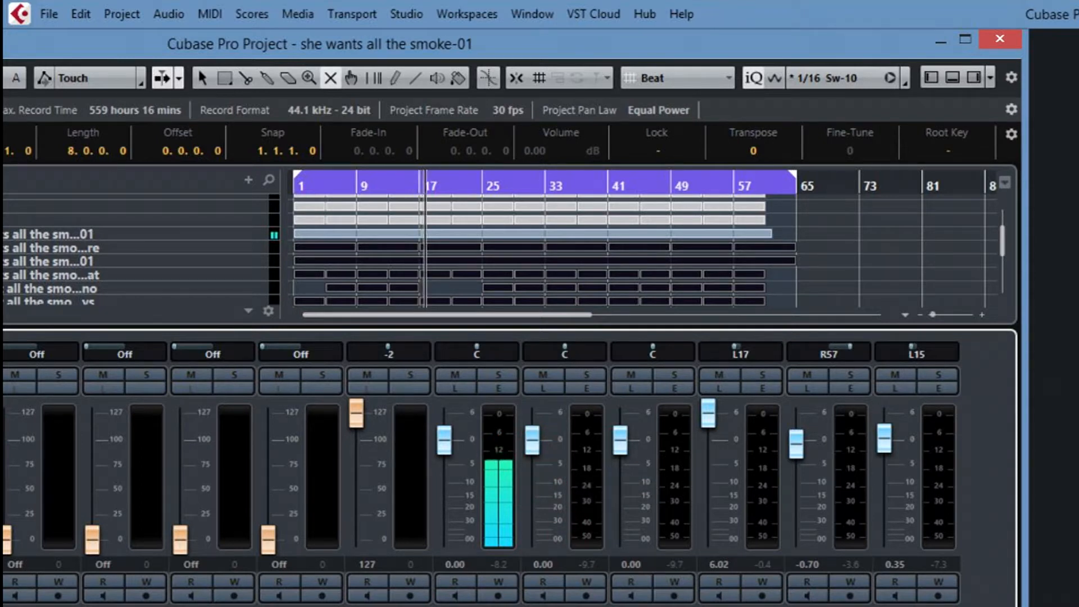
scroll(483, 473, "right", 10)
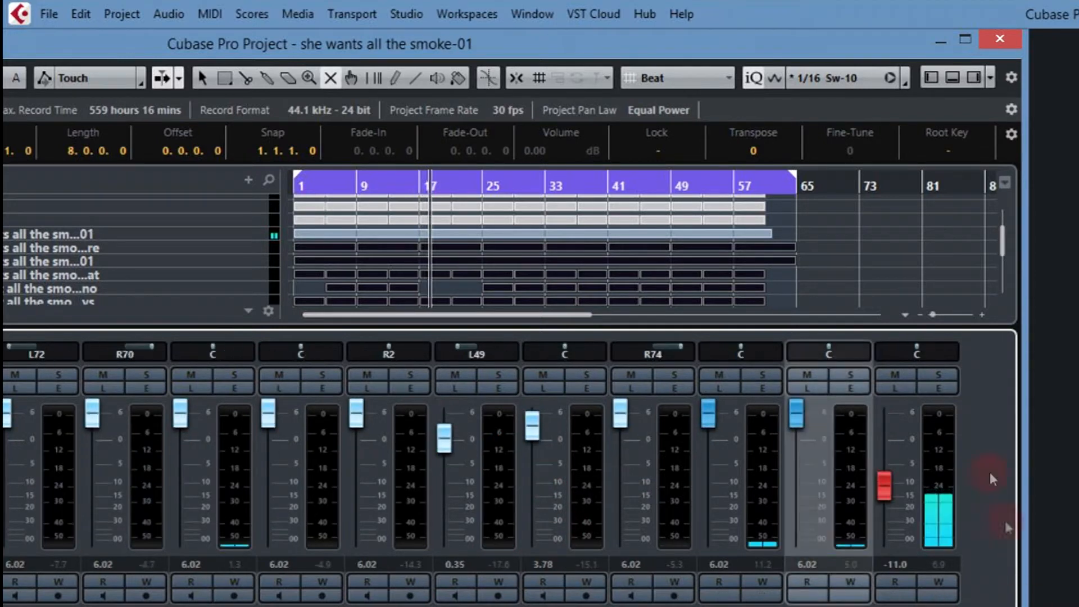
On the Stereo Out channel, set the SSLComp Stereo attack to 30 and the output level to -8.11 dB.
left_click(933, 387)
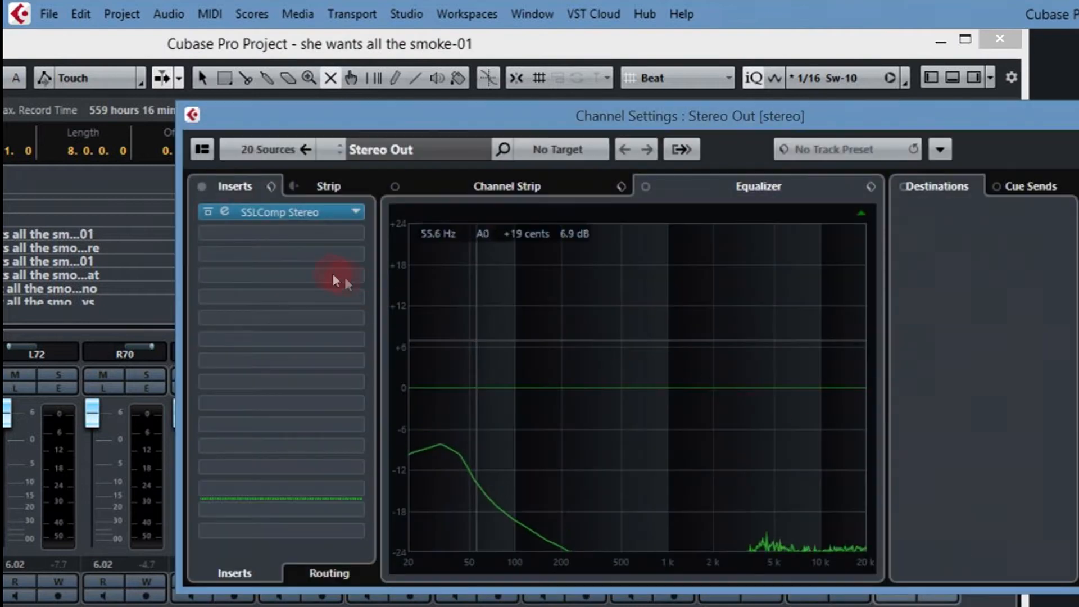
left_click(225, 210)
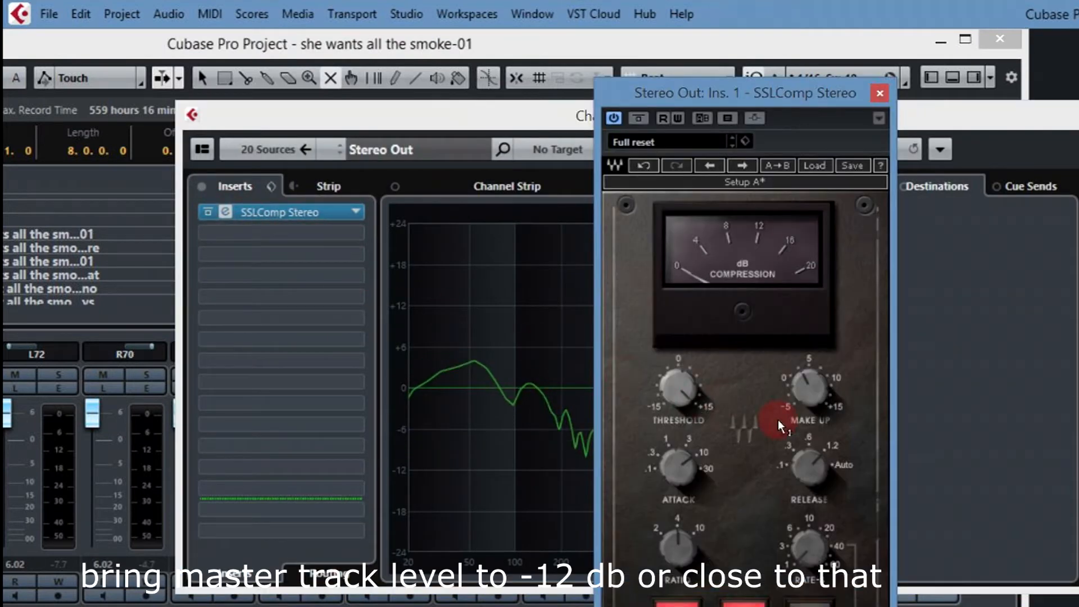
left_click_drag(680, 477, 680, 455)
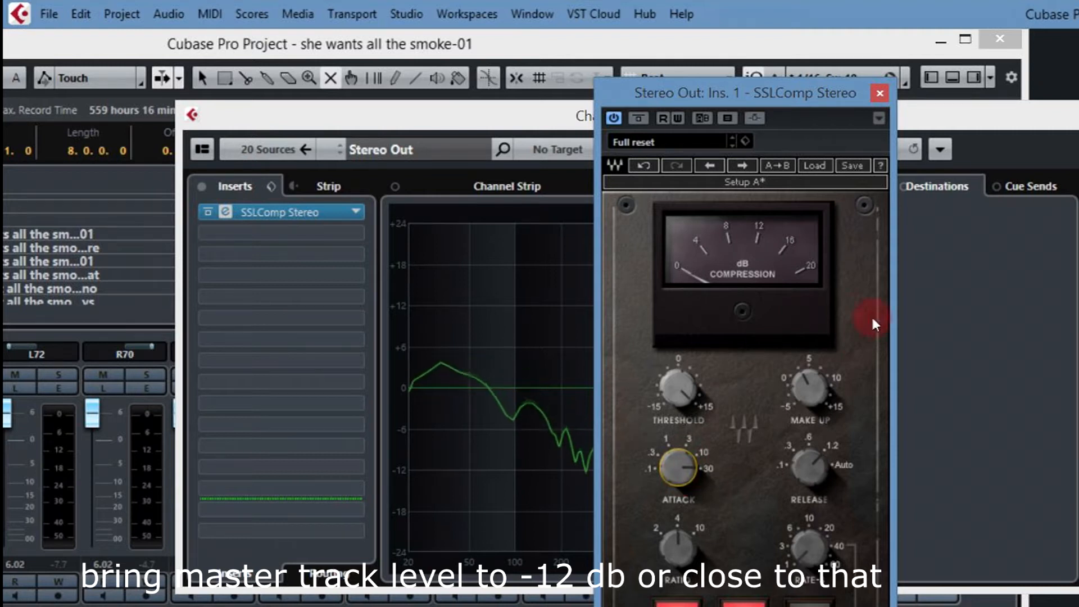
left_click(880, 94)
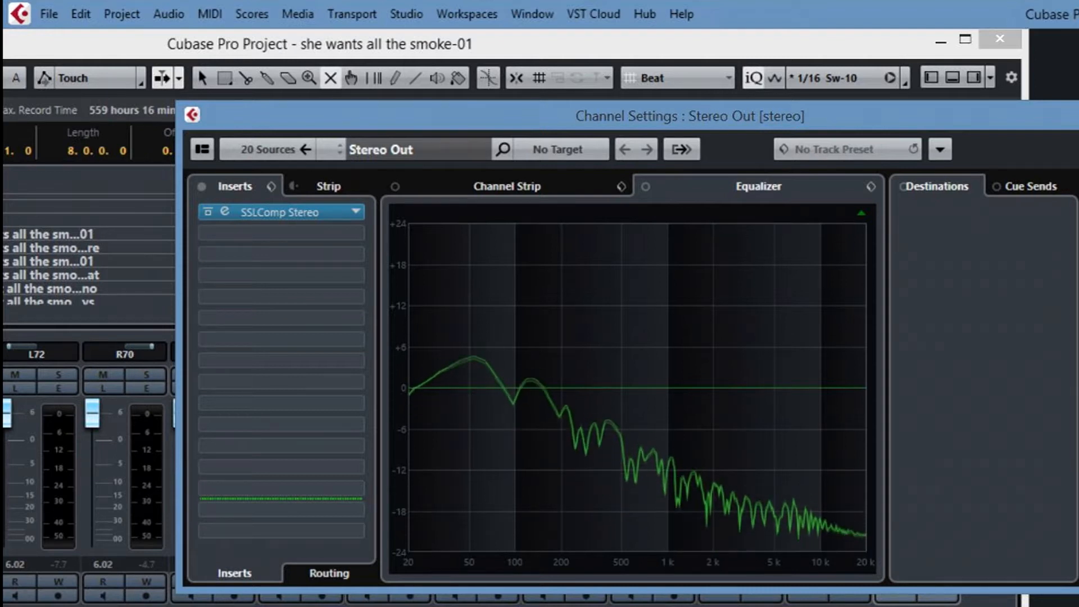
left_click(1078, 111)
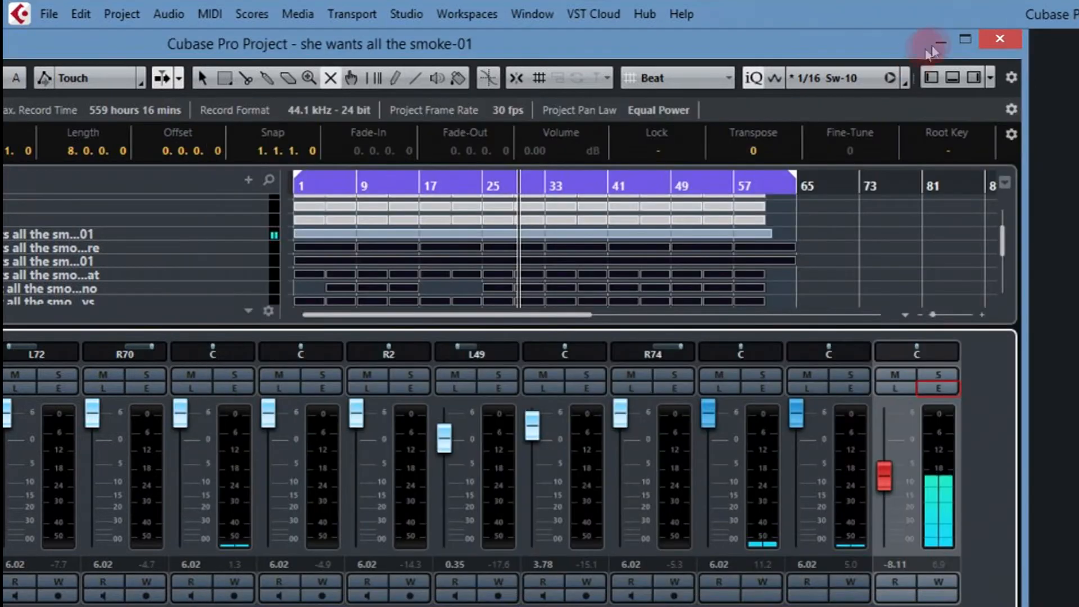
Maximize the project window, clear the event selection and unmute all slap snare events on track 15.
left_click(967, 39)
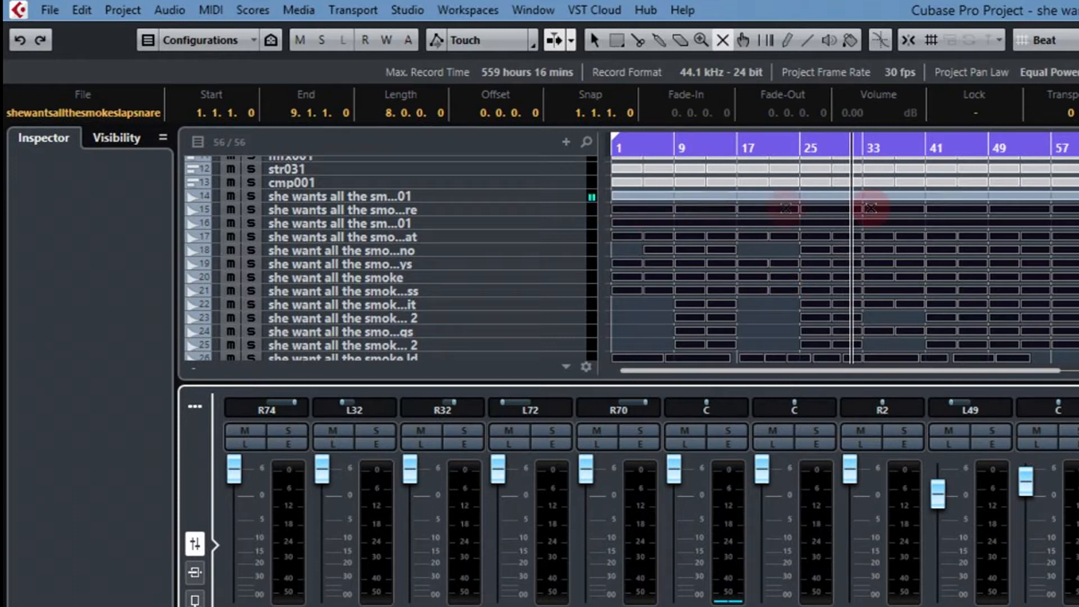
left_click(981, 207)
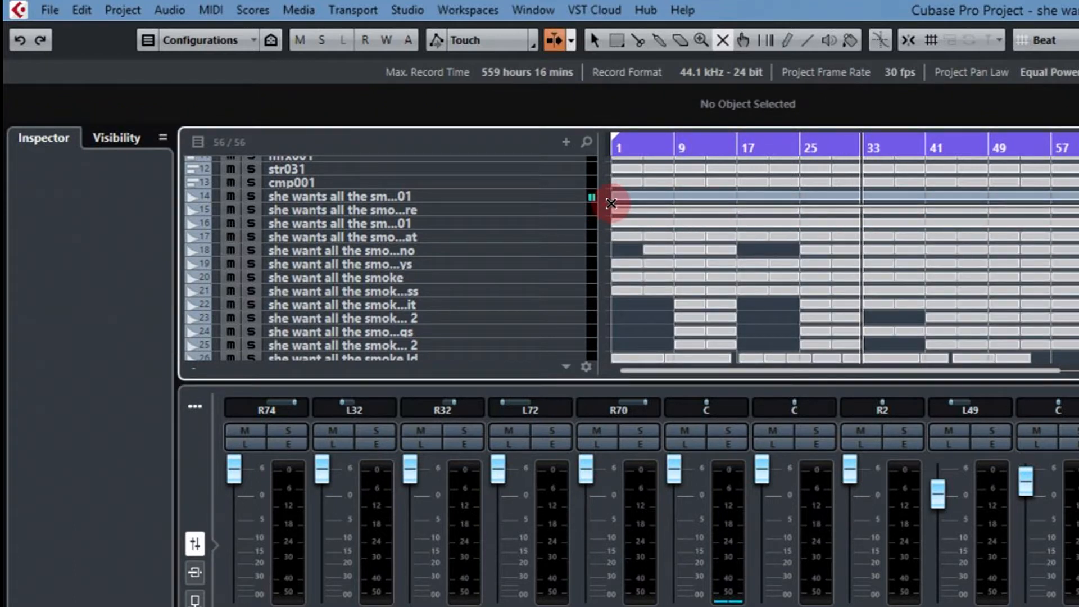
left_click(587, 209)
left_click(580, 206)
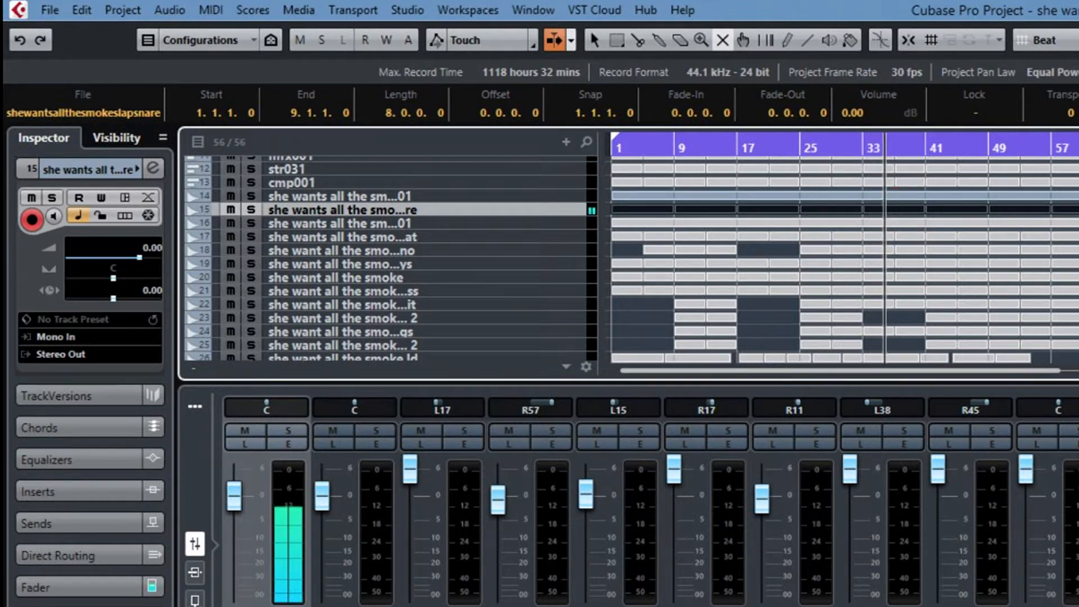
left_click(1007, 231)
Delete the slap snare event spanning bars 33 to 41 and restart playback from the beginning.
left_click(908, 209)
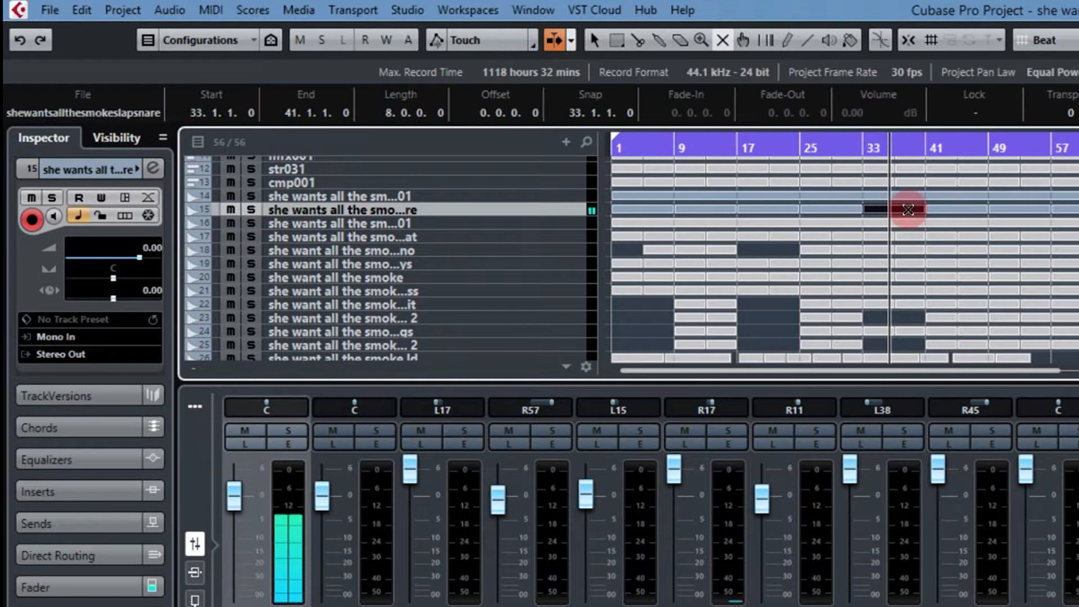
key("Delete")
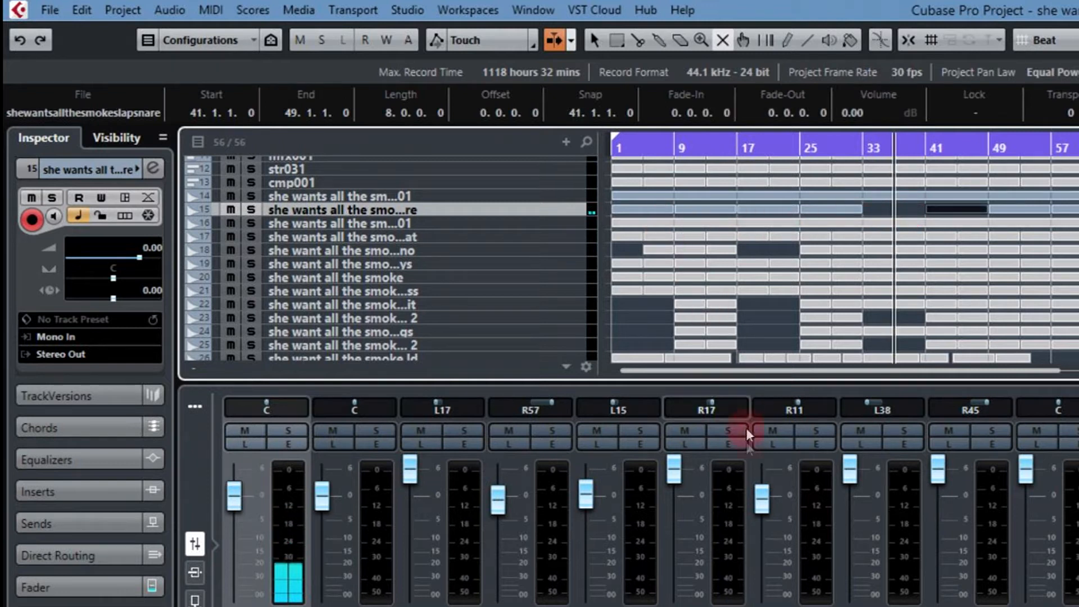
left_click(725, 606)
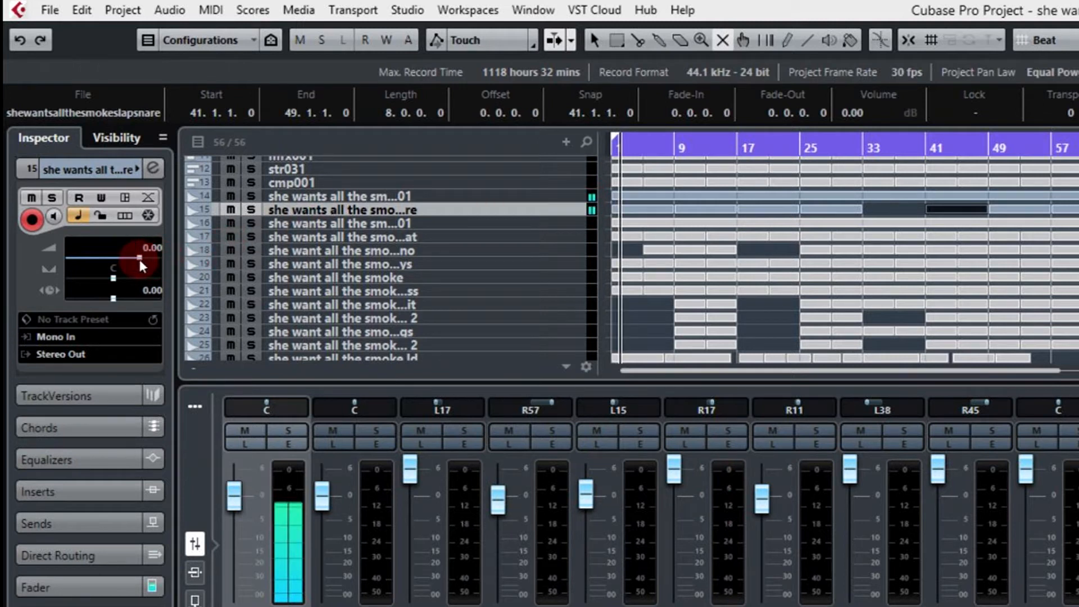
Raise the slap snare track's volume to 2.89 dB, keeping its pan centered.
left_click_drag(140, 256, 145, 261)
left_click(116, 277)
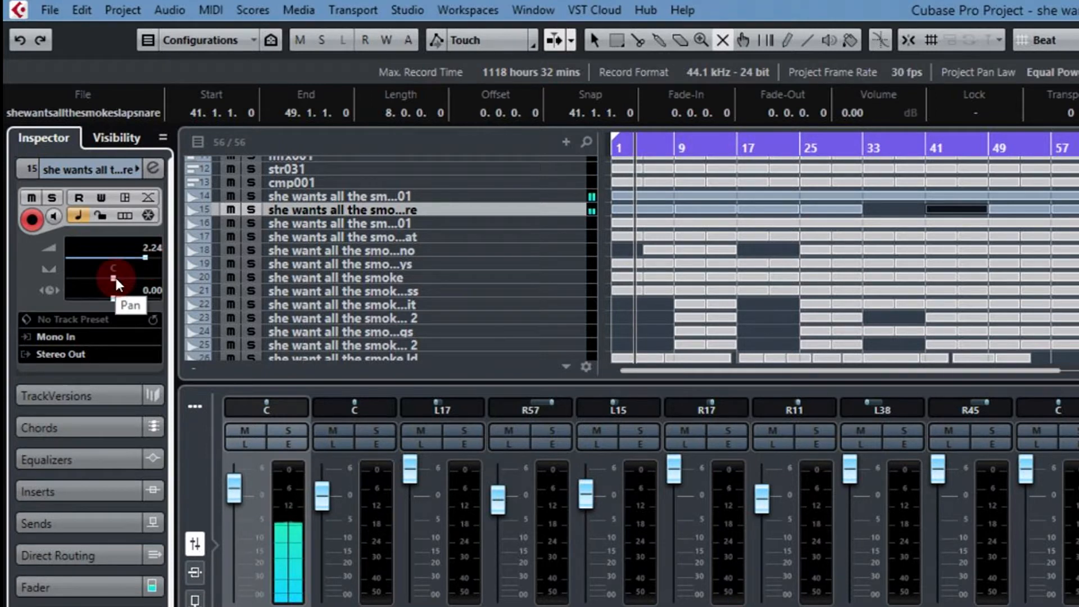
left_click(147, 257)
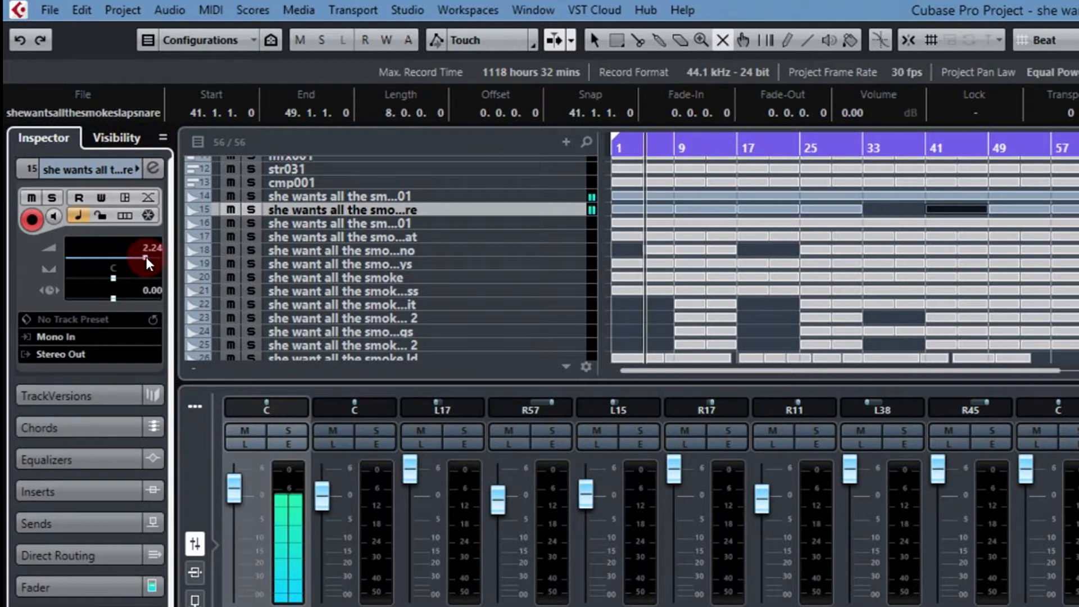
left_click_drag(147, 257, 148, 257)
left_click(110, 270)
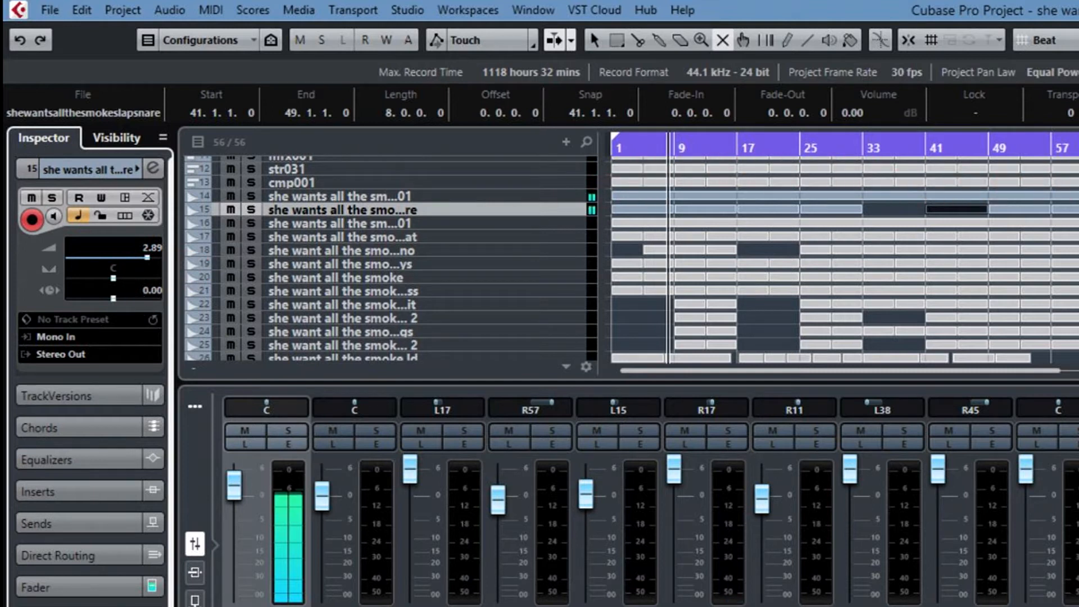
Turn on snap and set the loop range from bar 1 to bar 9.
left_click_drag(1078, 141, 687, 163)
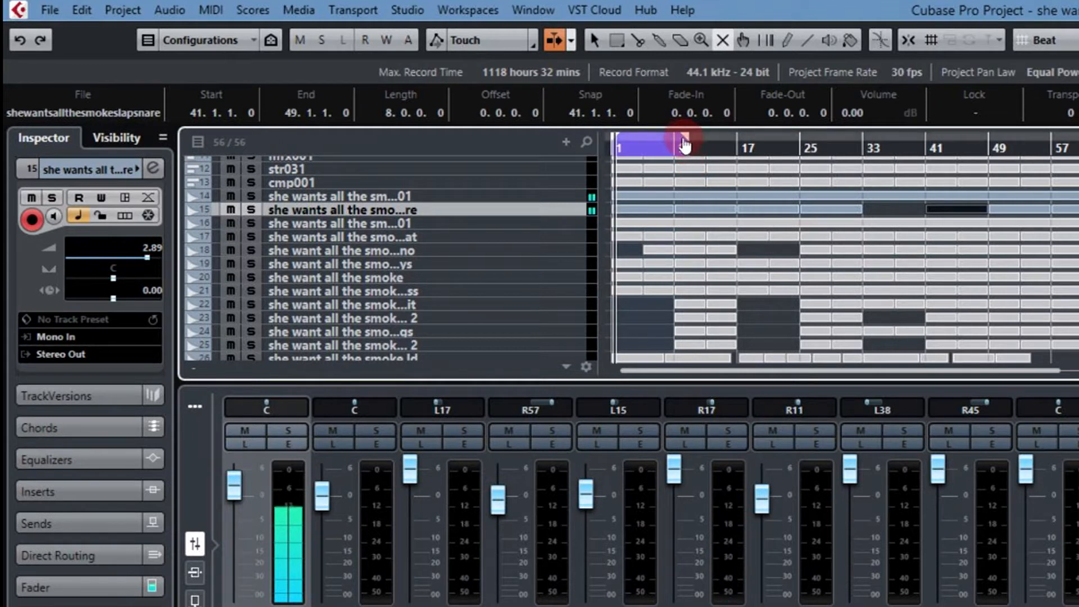
left_click(906, 43)
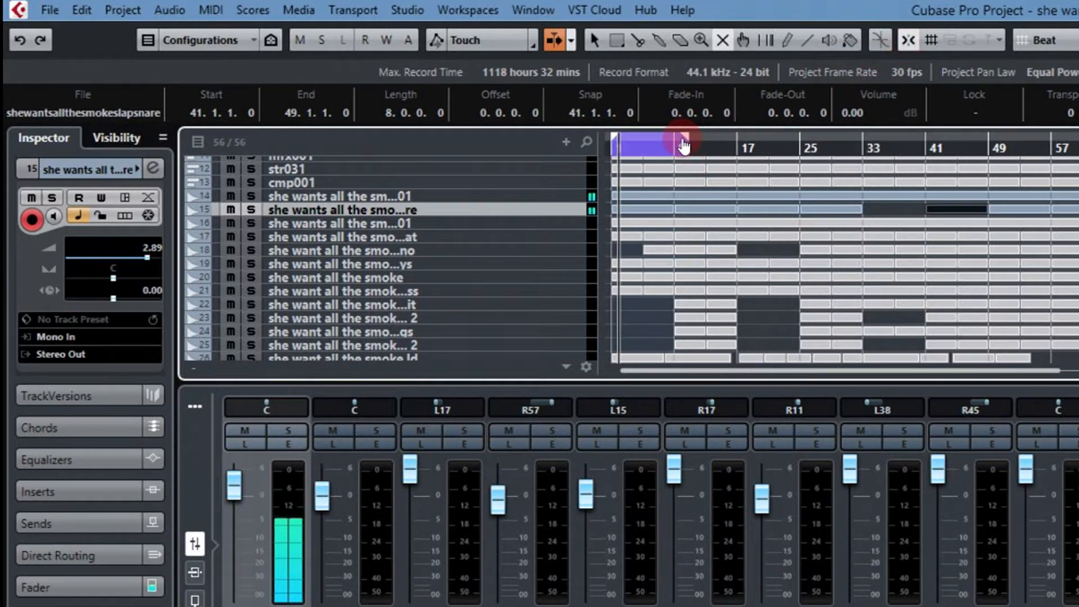
left_click_drag(686, 140, 667, 141)
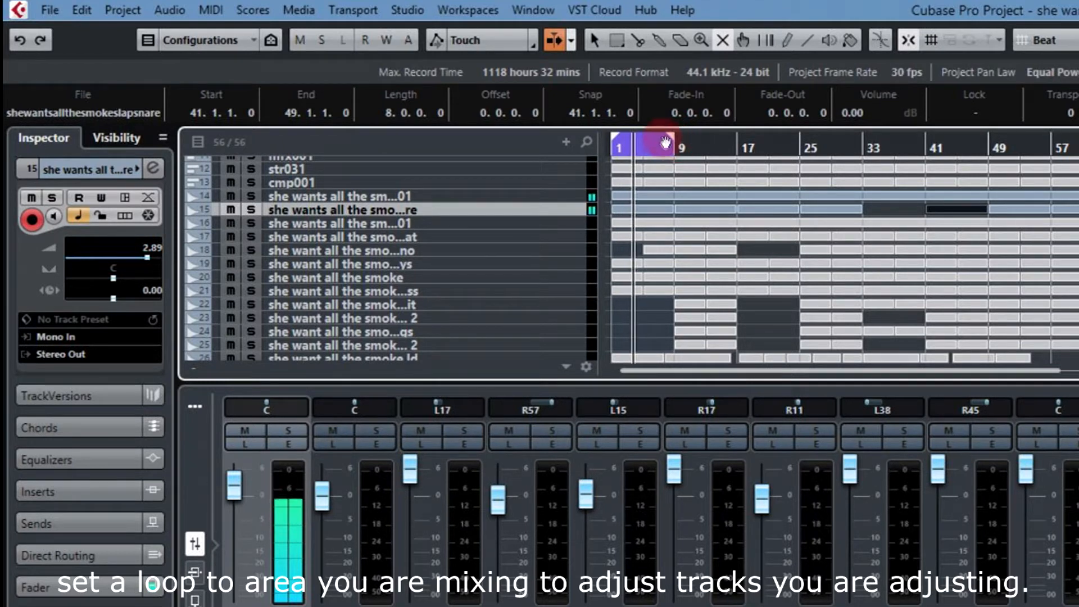
Insert the SSLComp Mono compressor on the slap snare channel and raise its threshold to +15.
key("e")
left_click(428, 259)
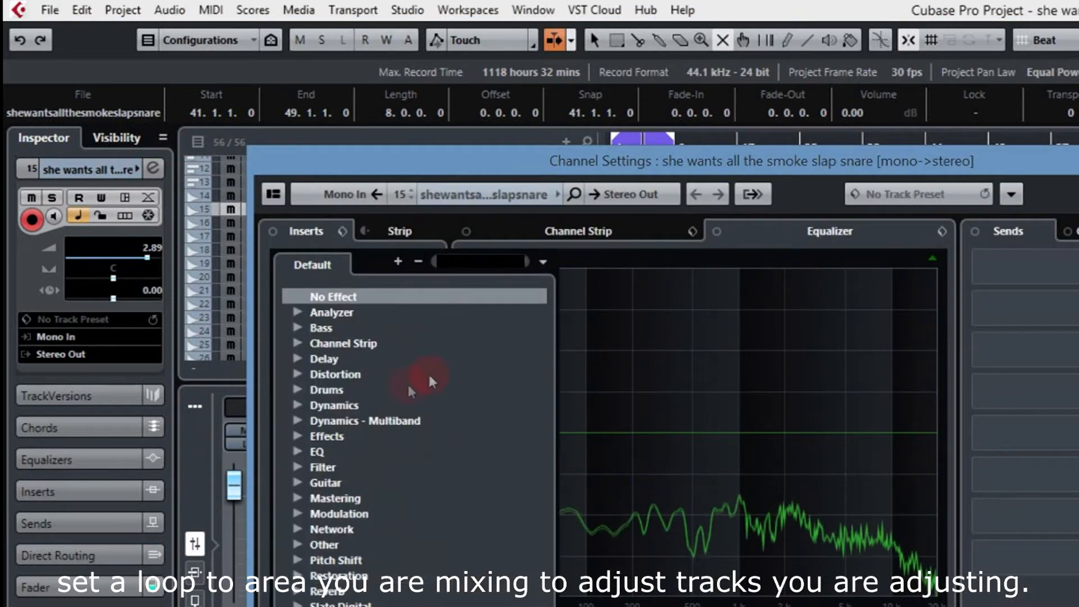
left_click(298, 405)
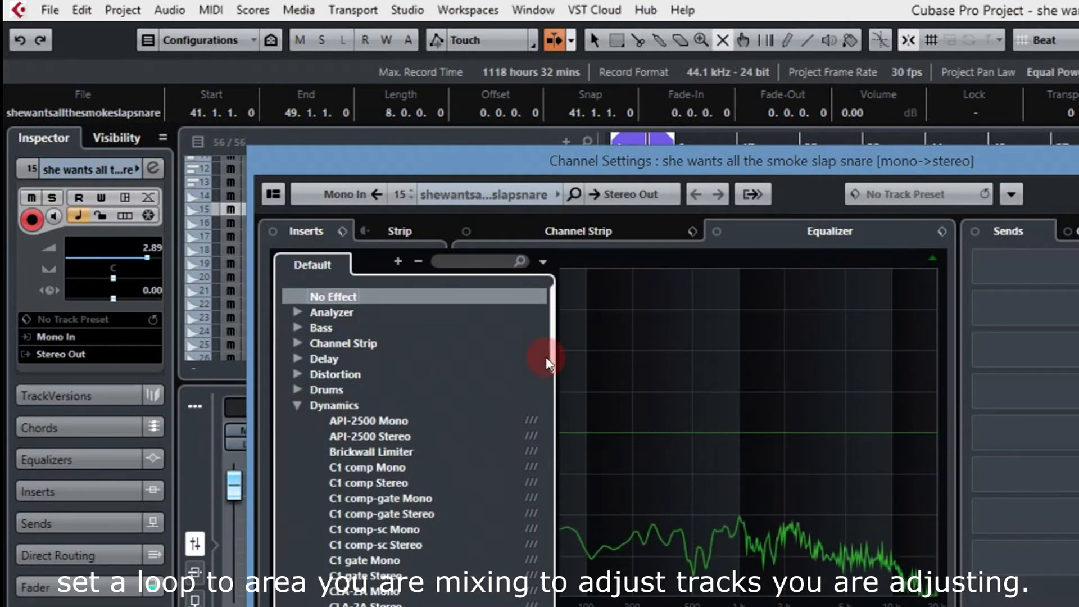
left_click_drag(549, 357, 510, 542)
left_click(378, 453)
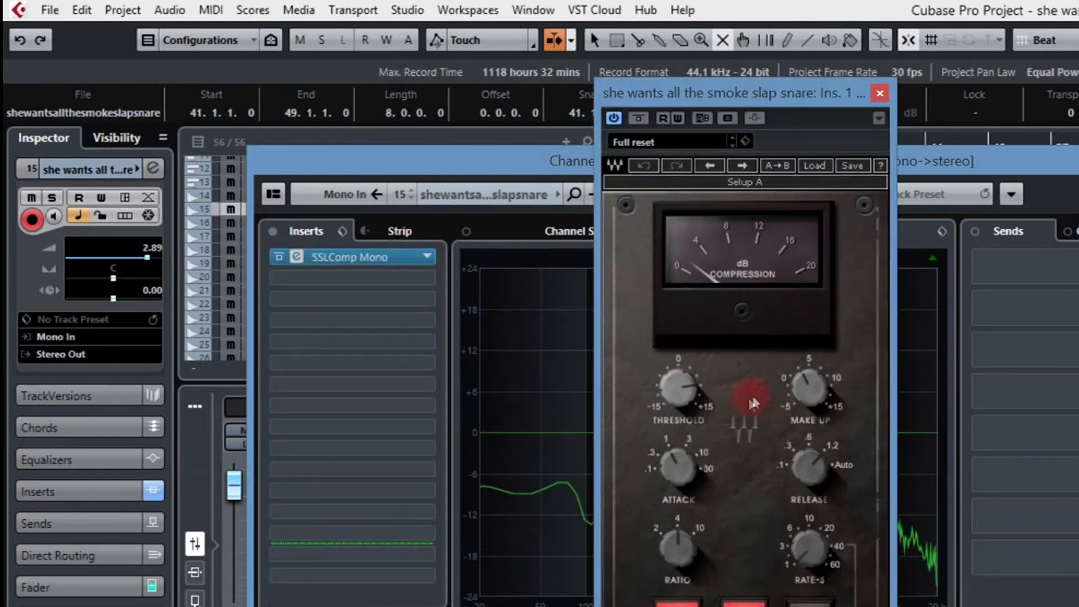
left_click_drag(693, 393, 693, 359)
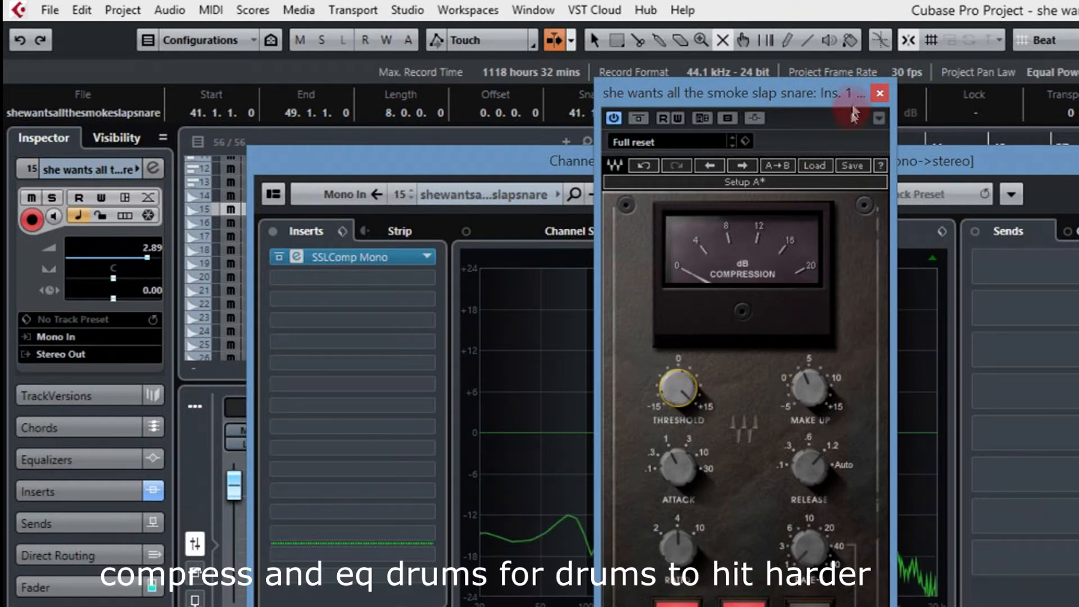
Close the compressor and add a slight high-frequency EQ boost to the slap snare channel.
left_click(878, 98)
mouse_move(892, 433)
left_mouse_down()
mouse_move(891, 409)
mouse_move(892, 423)
left_mouse_up()
left_click(1077, 155)
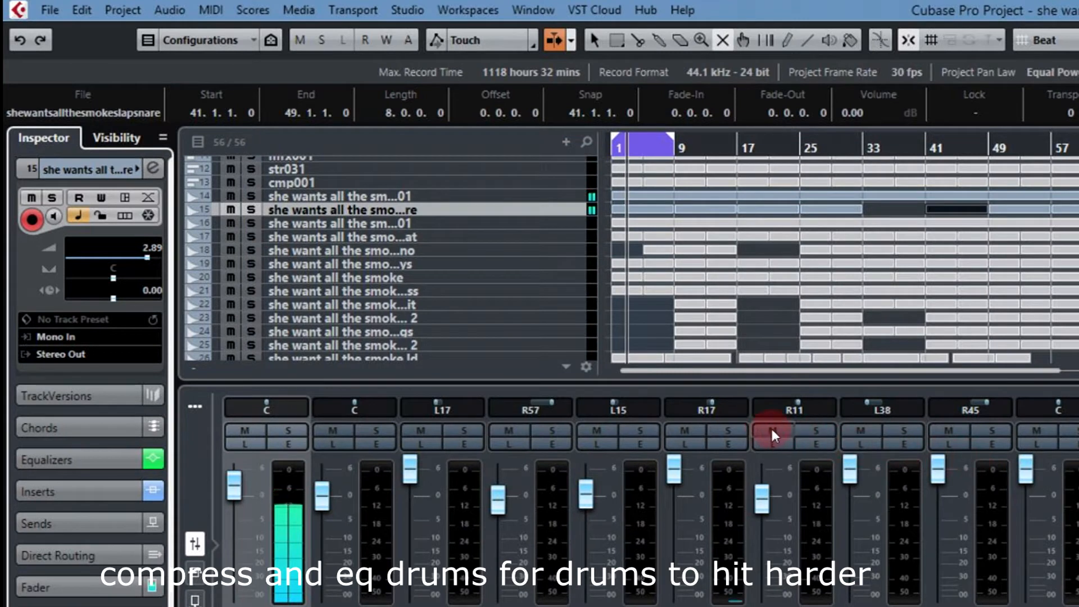
Add an EQ boost of 0.7 dB at 88.7 Hz on band 2 of the kick channel on track 14.
left_click(499, 198)
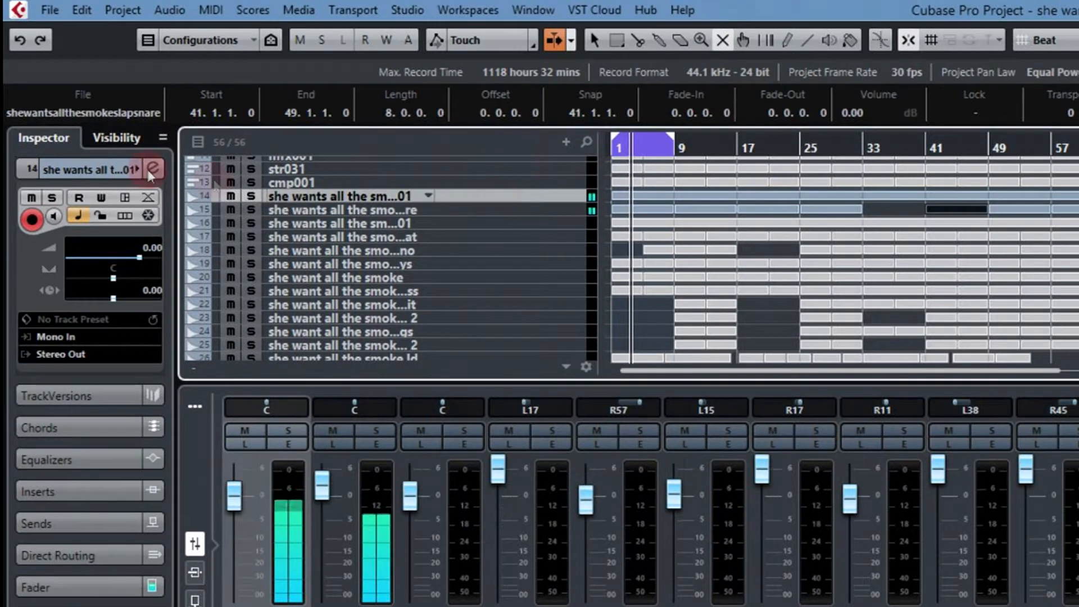
left_click(152, 168)
left_click_drag(549, 376, 578, 427)
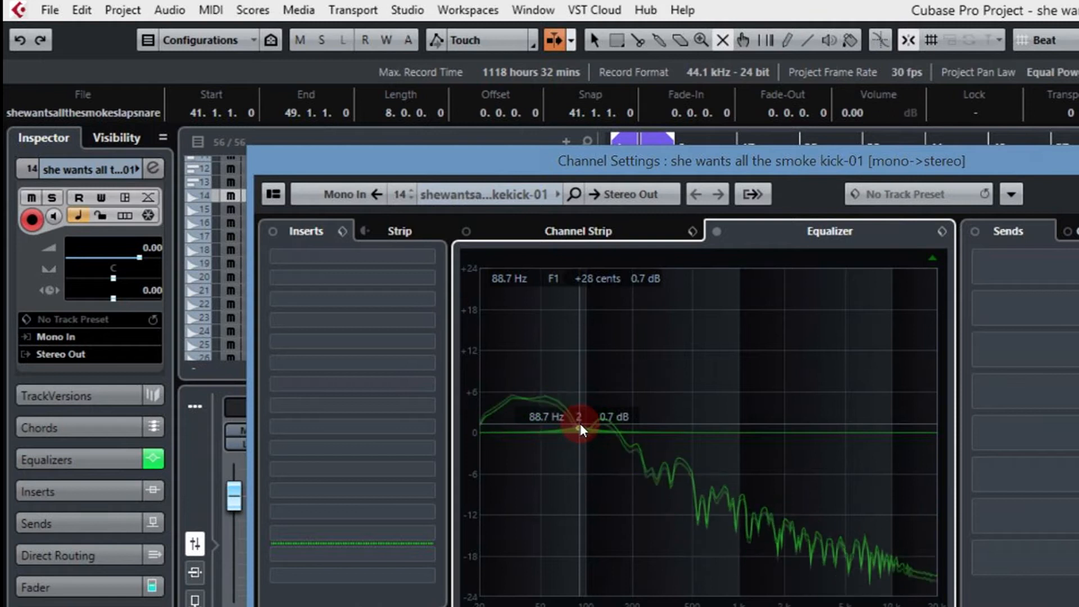
Move band 2 of the kick's EQ to about 100 Hz, close its channel settings and deselect the slap snare event.
mouse_move(579, 428)
left_mouse_down()
mouse_move(579, 395)
mouse_move(585, 438)
mouse_move(596, 428)
left_mouse_up()
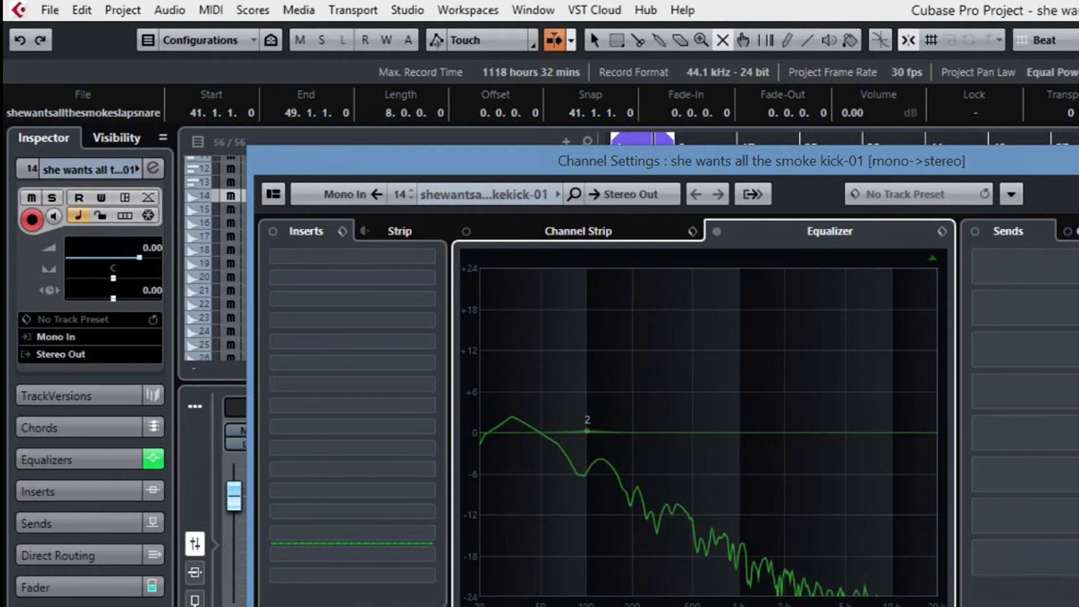
left_click(1078, 155)
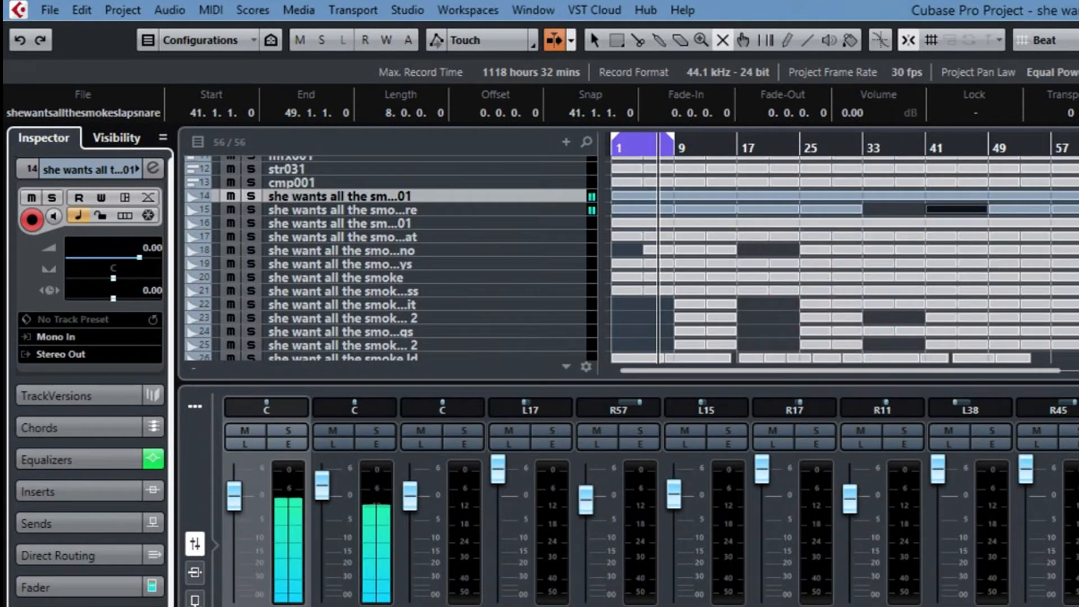
mouse_move(1078, 223)
left_mouse_down()
mouse_move(647, 233)
mouse_move(1078, 226)
left_mouse_up()
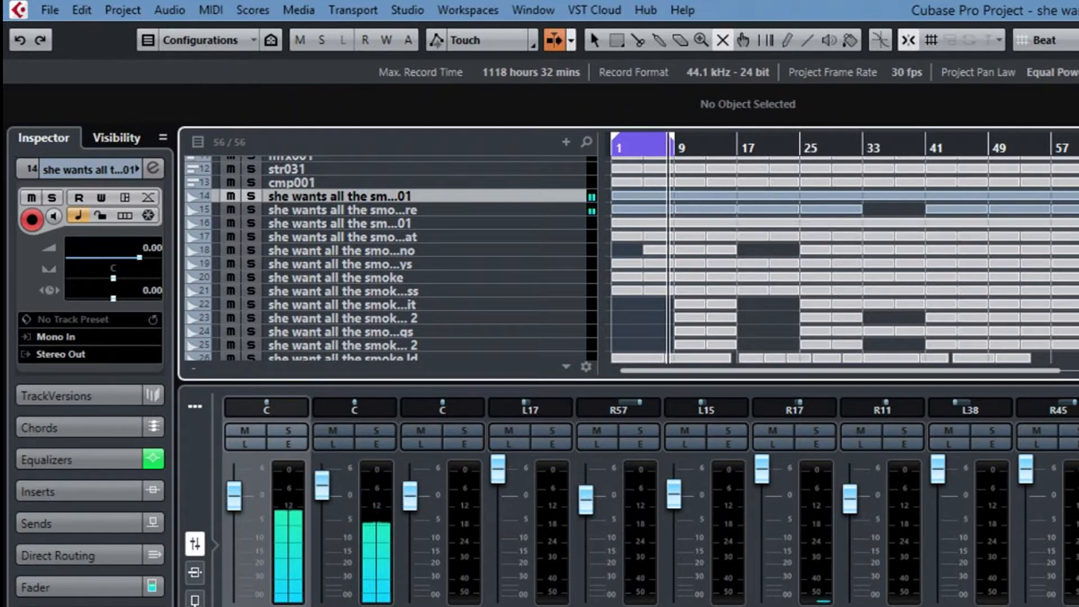
Pan the slap snare on track 15 to R9.
left_click(568, 212)
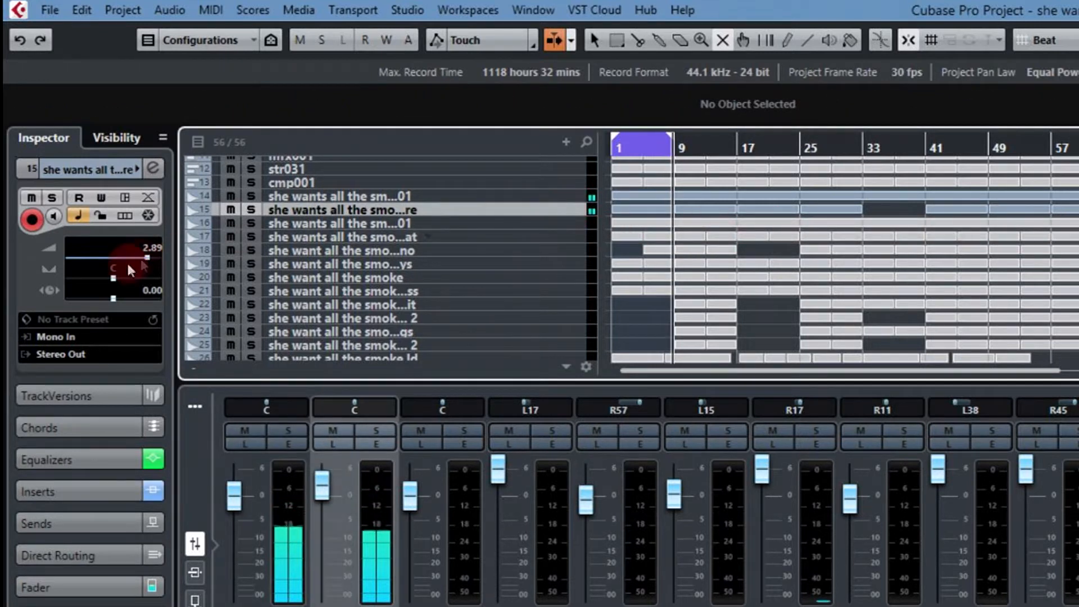
left_click_drag(114, 275, 119, 278)
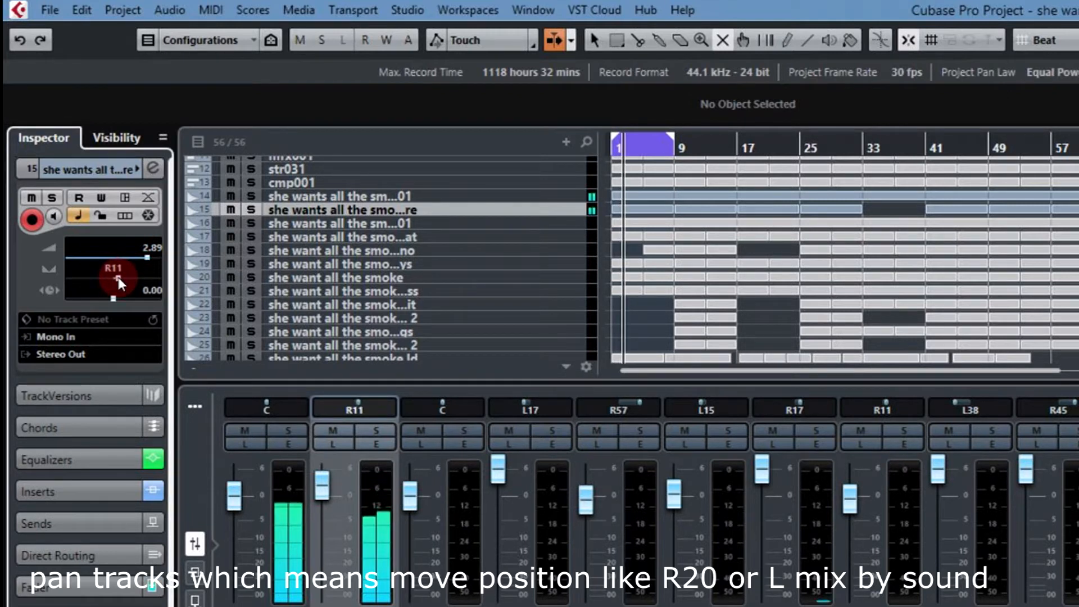
left_click_drag(118, 278, 116, 278)
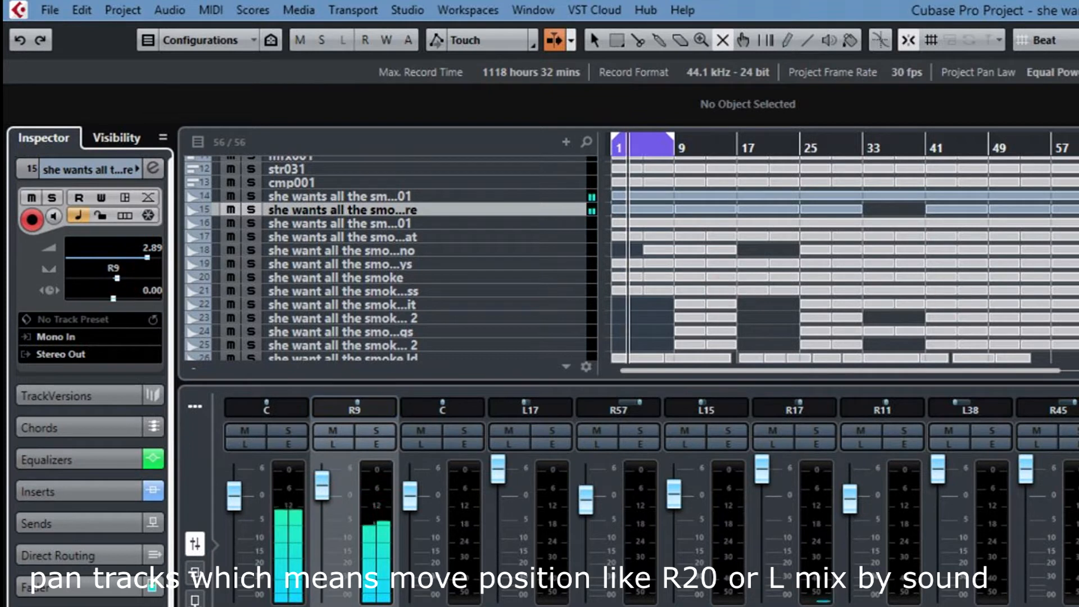
Unmute the snare event on track 16 and set the loop range from bar 9 to bar 17.
left_click_drag(718, 224, 563, 222)
left_click(552, 220)
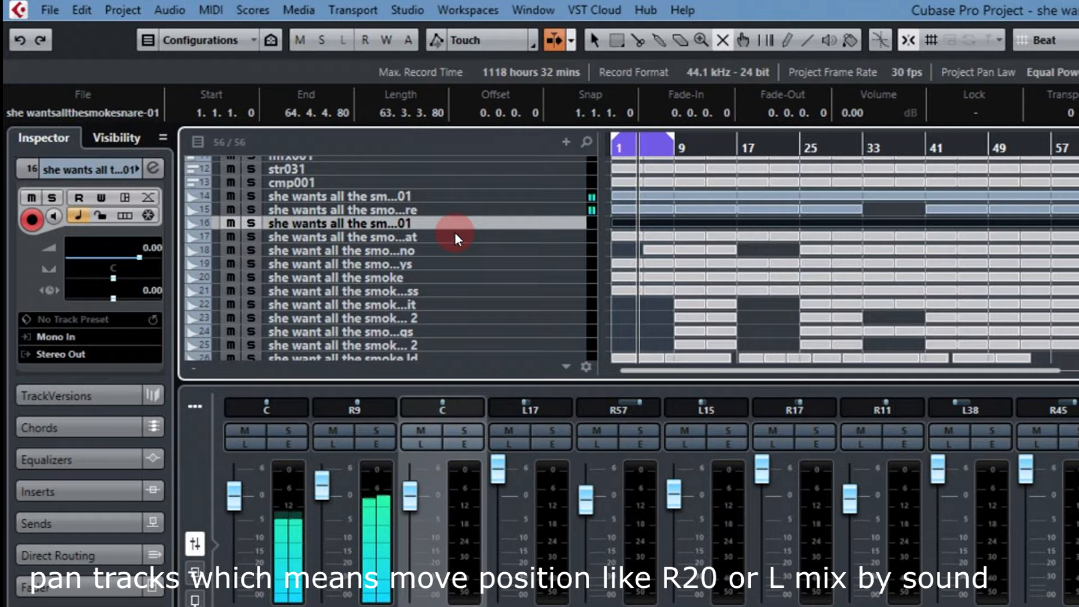
left_click_drag(680, 129, 740, 159)
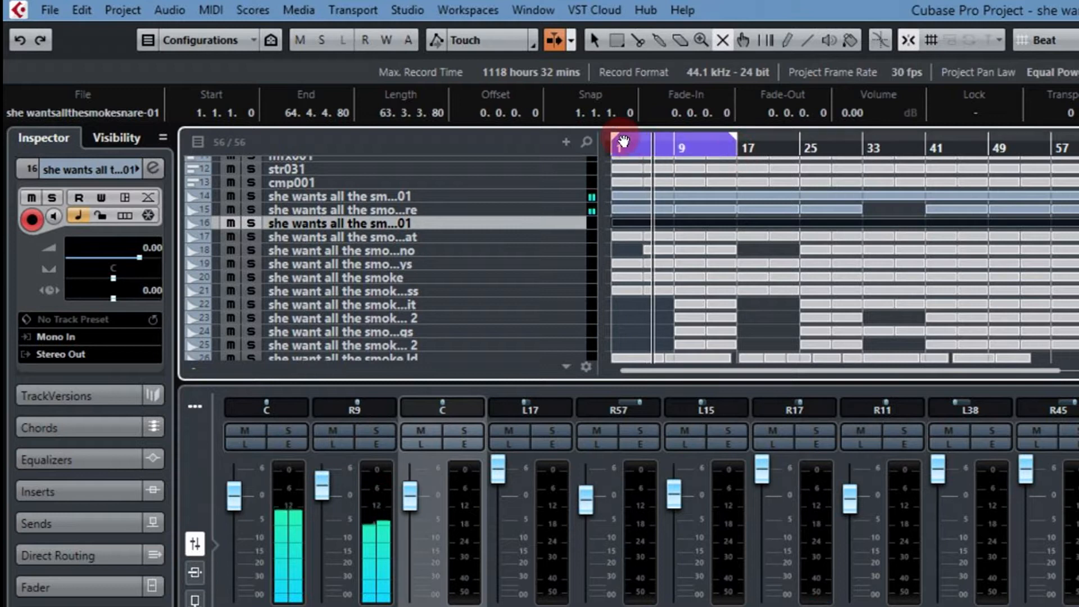
left_click_drag(617, 140, 679, 161)
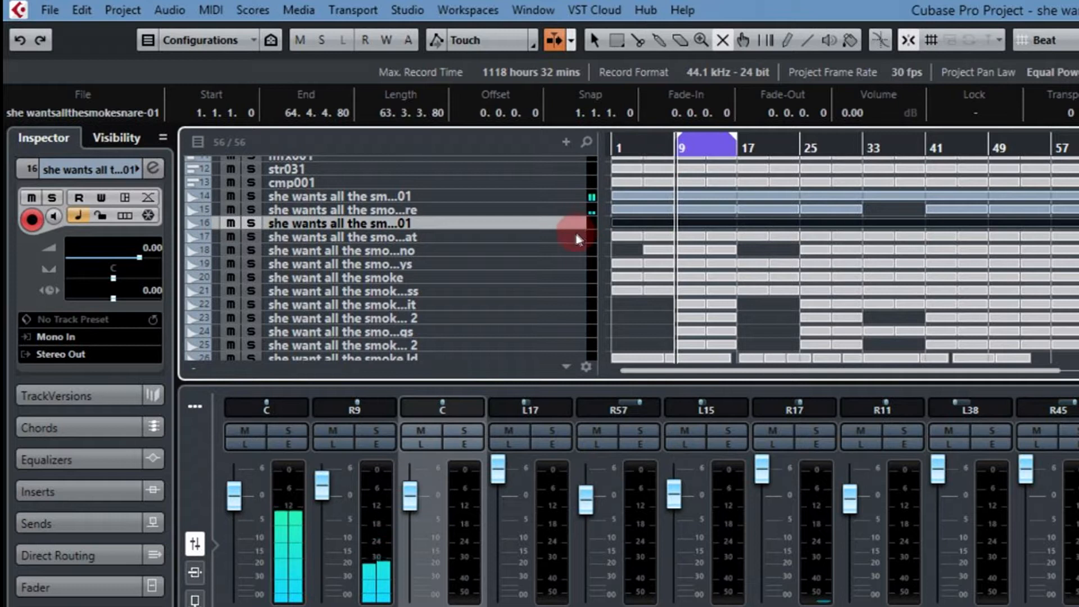
Pan the snare on track 16 to L15 and set its volume to 2.24.
left_click(117, 279)
left_click_drag(117, 278, 142, 259)
left_click(138, 258)
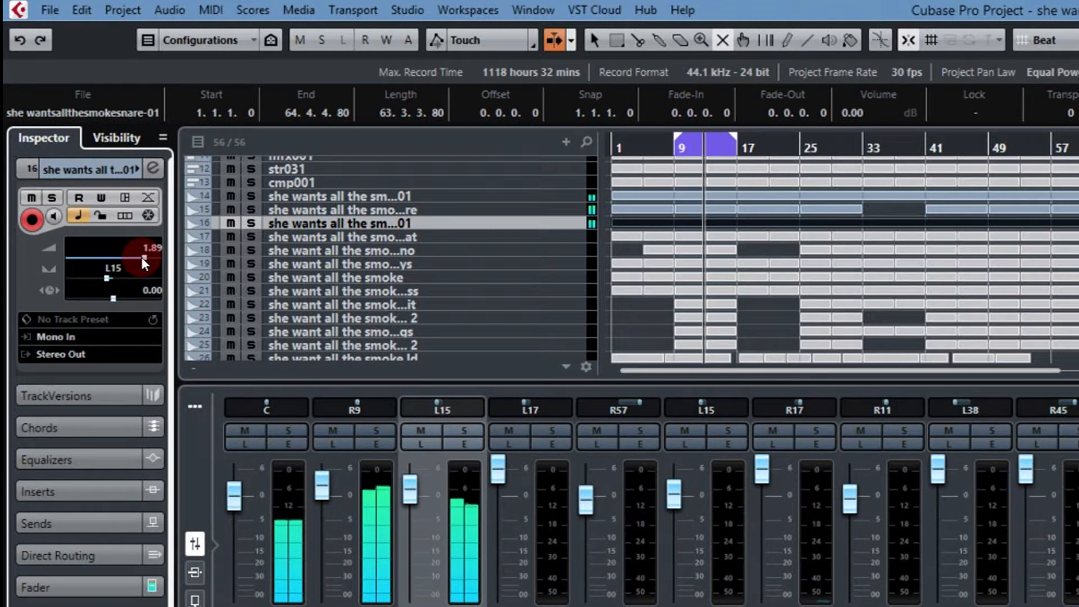
left_click_drag(142, 258, 143, 257)
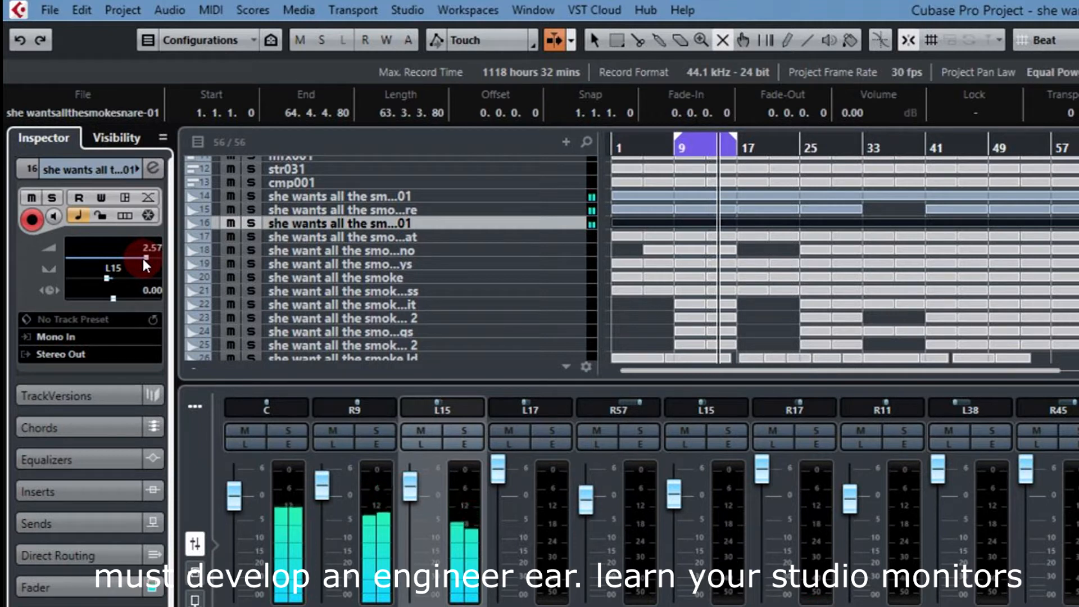
scroll(144, 259, "down", 1)
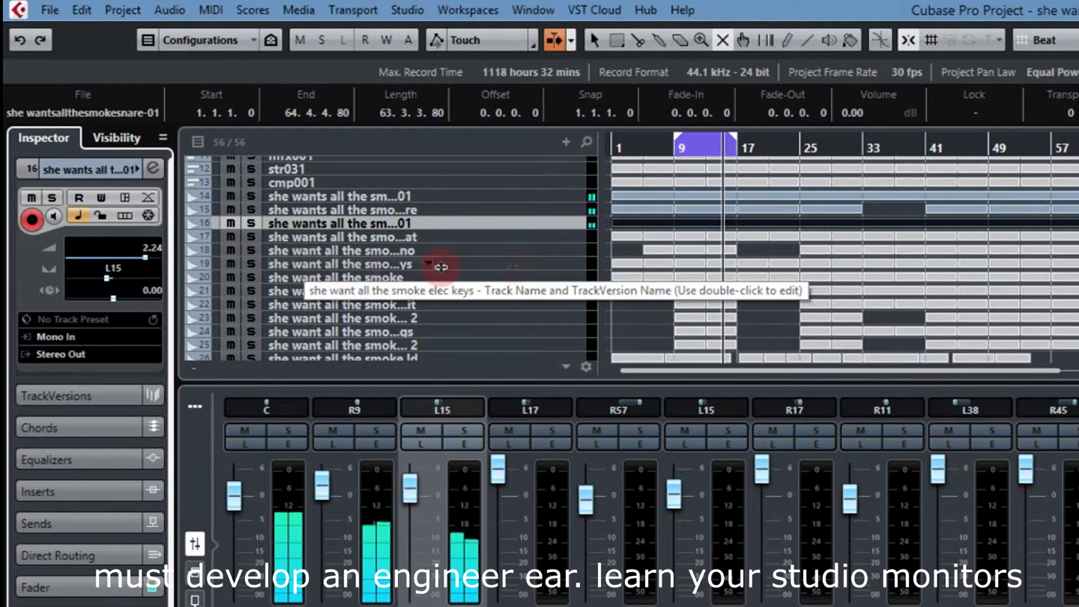
Unmute the hi-hat events on track 17 and set the track to volume 0.35 and pan L23.
left_click_drag(1078, 237, 616, 233)
left_click(535, 239)
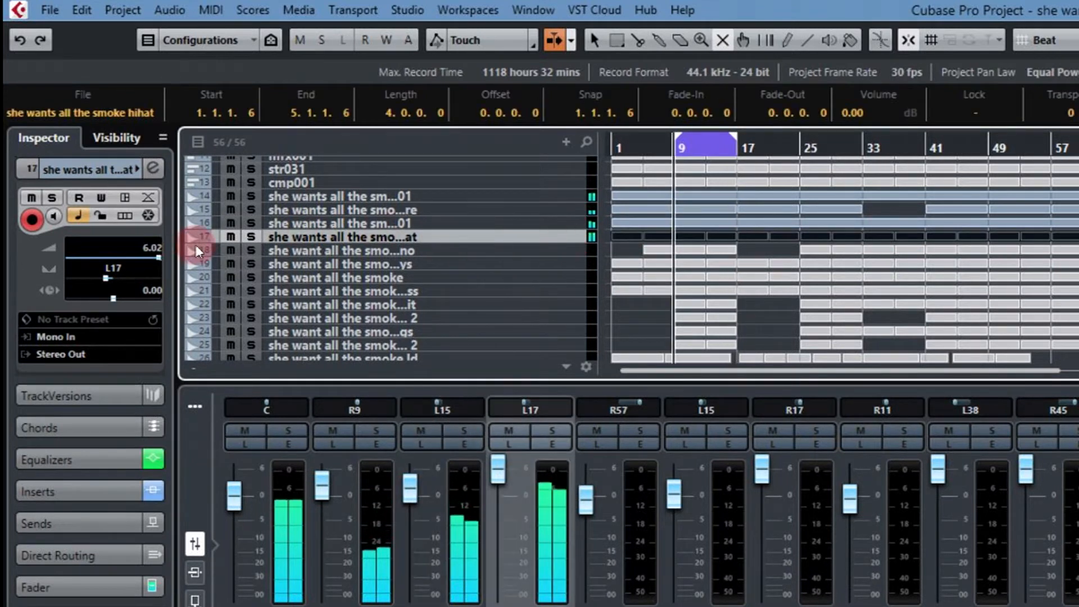
left_click(151, 257)
left_click_drag(150, 255, 104, 278)
left_click(220, 183)
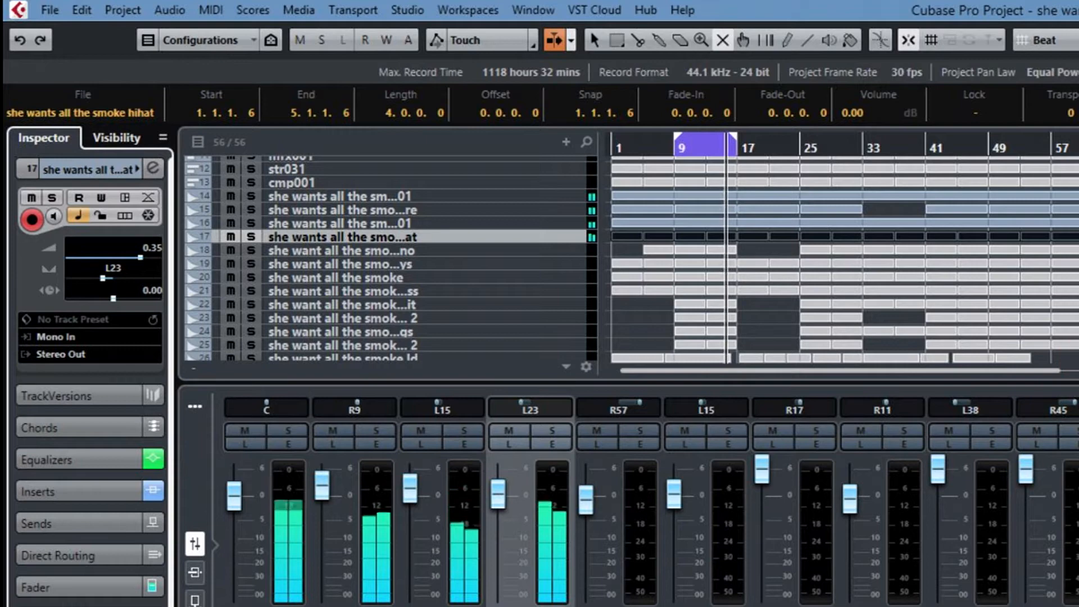
Examine the group and Stereo Out channels at the far end of the mixer, and return to the drum channels in the maximized project window.
left_click_drag(1077, 10, 826, 49)
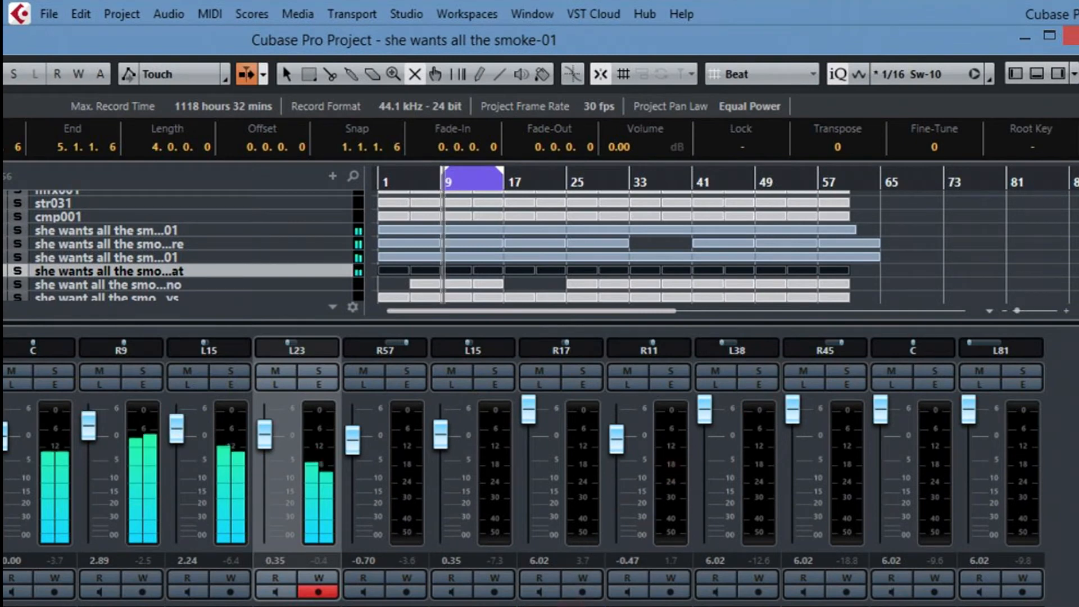
scroll(523, 467, "right", 10)
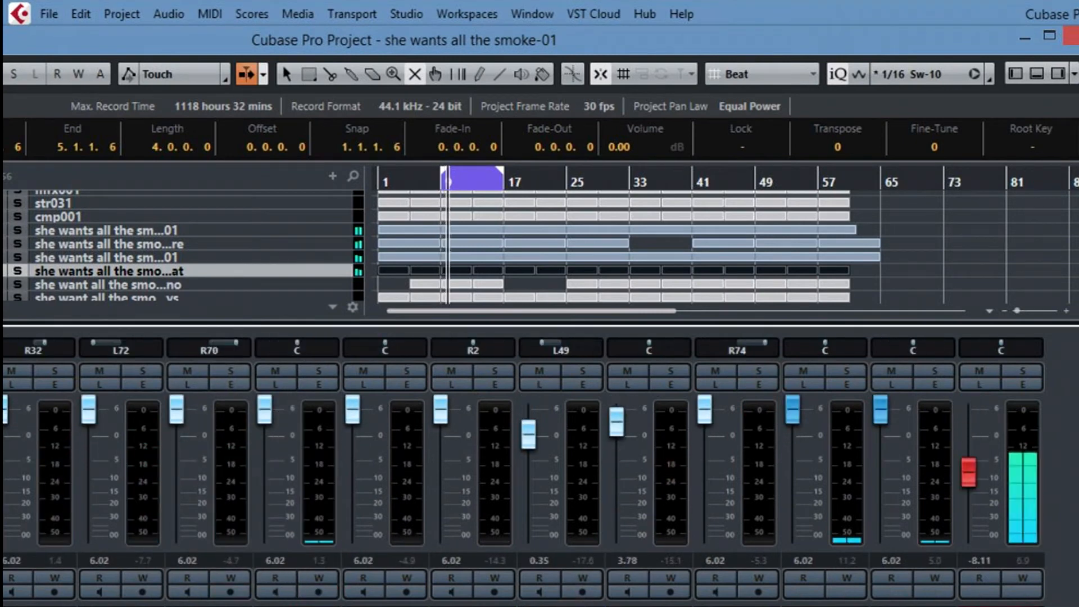
mouse_move(847, 47)
left_mouse_down()
mouse_move(829, 21)
mouse_move(828, 48)
left_mouse_up()
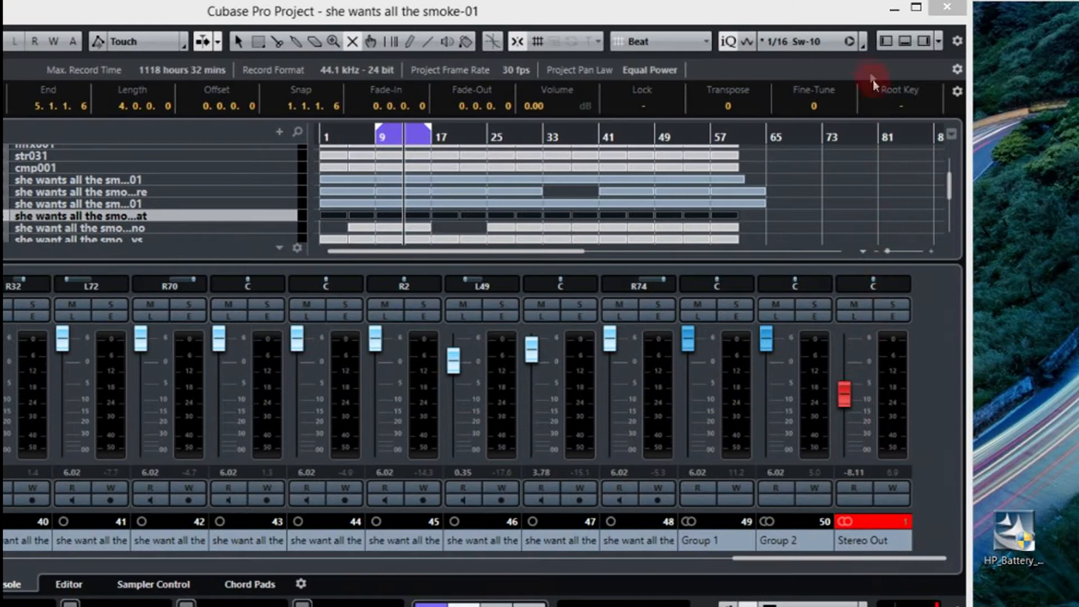
left_click(853, 21)
left_click(918, 81)
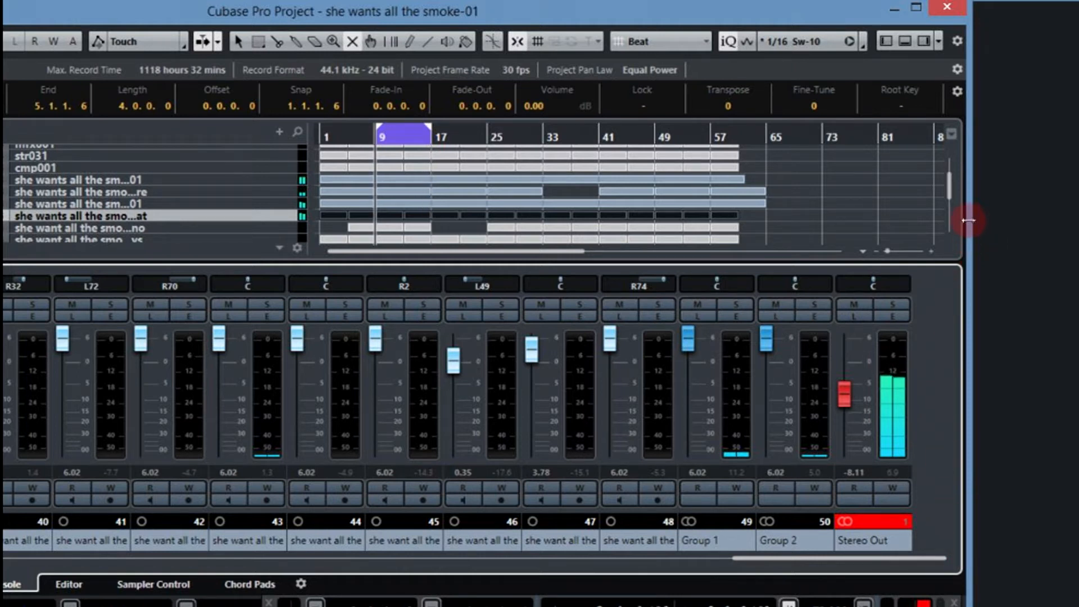
left_click_drag(966, 220, 1056, 254)
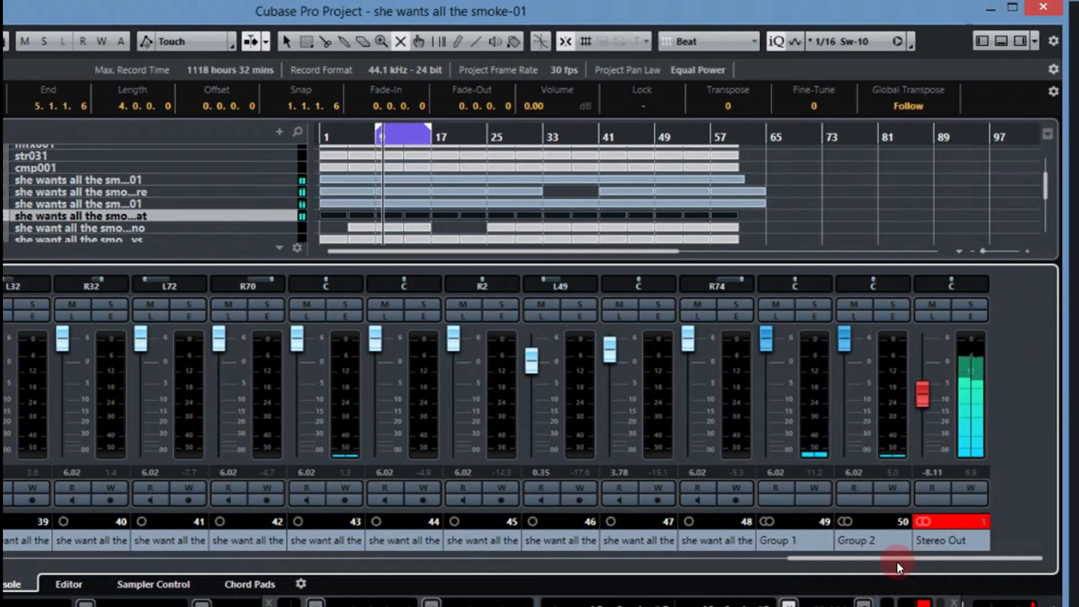
left_click_drag(875, 557, 336, 562)
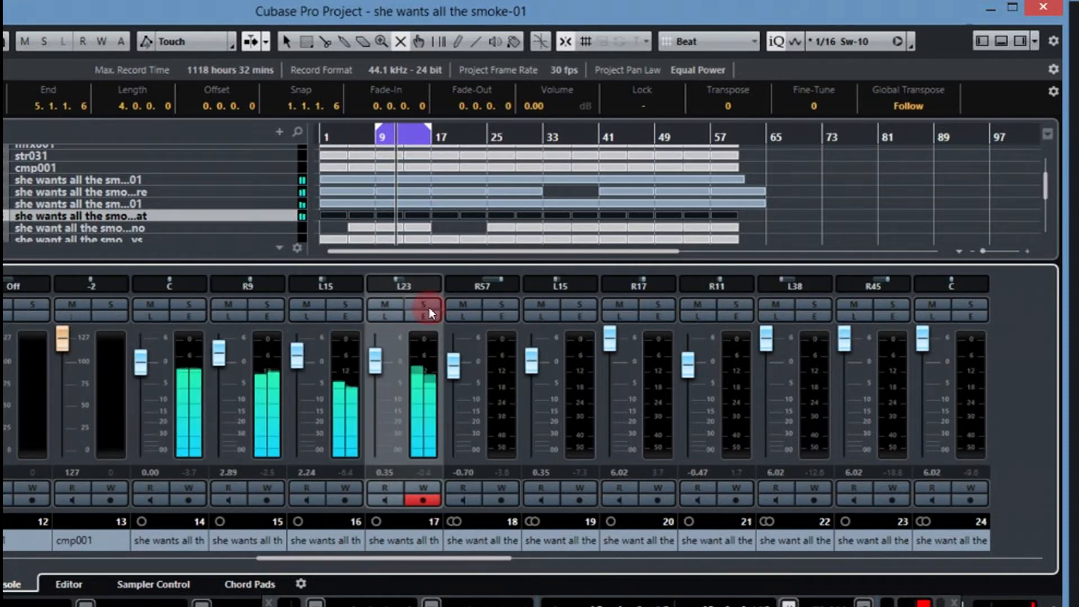
left_click(1013, 7)
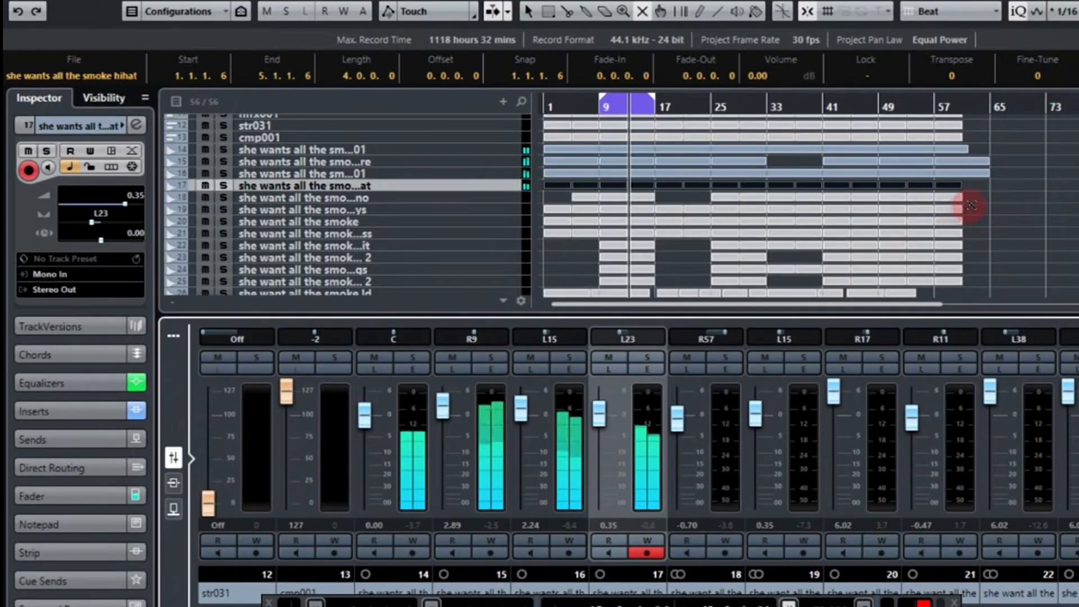
Audition the piano on track 18 and the electric keys on track 19 by unmuting their events and muting them again.
left_click(1020, 207)
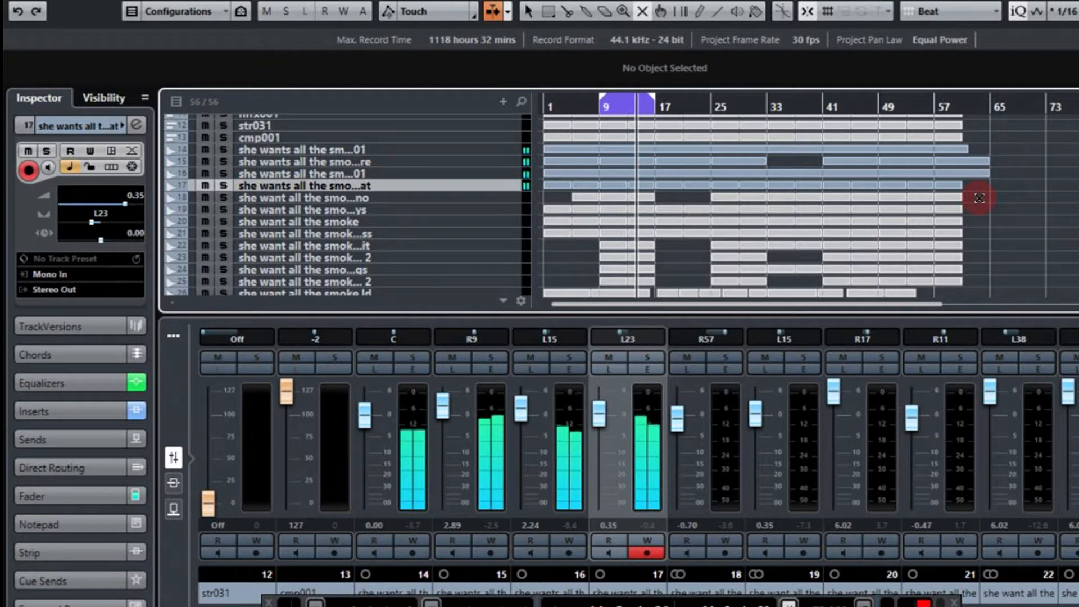
mouse_move(976, 196)
left_mouse_down()
mouse_move(607, 180)
mouse_move(565, 195)
left_mouse_up()
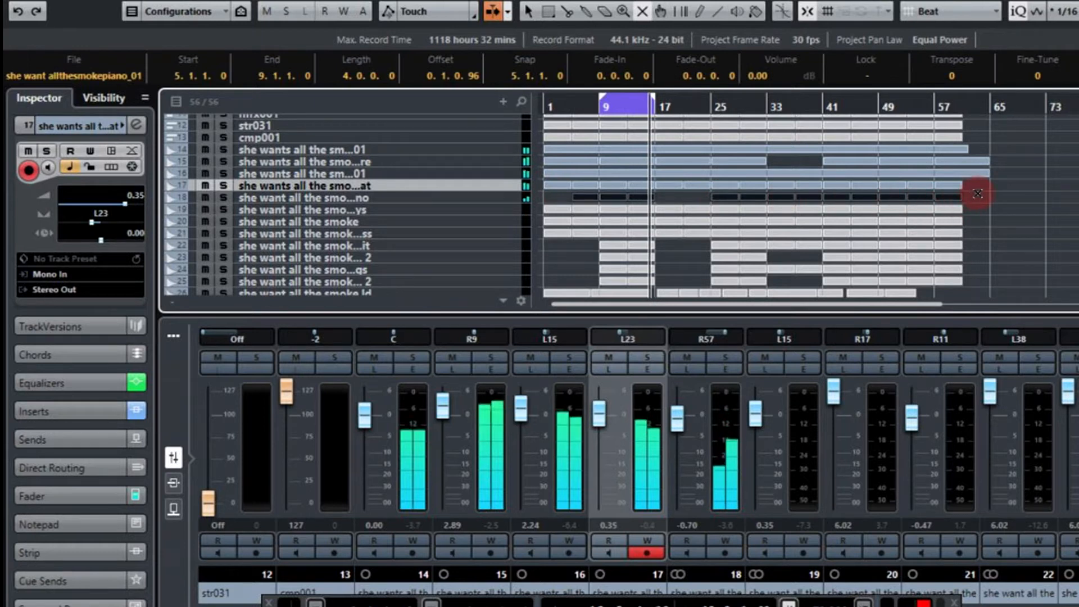
mouse_move(977, 197)
left_mouse_down()
mouse_move(607, 188)
mouse_move(577, 197)
left_mouse_up()
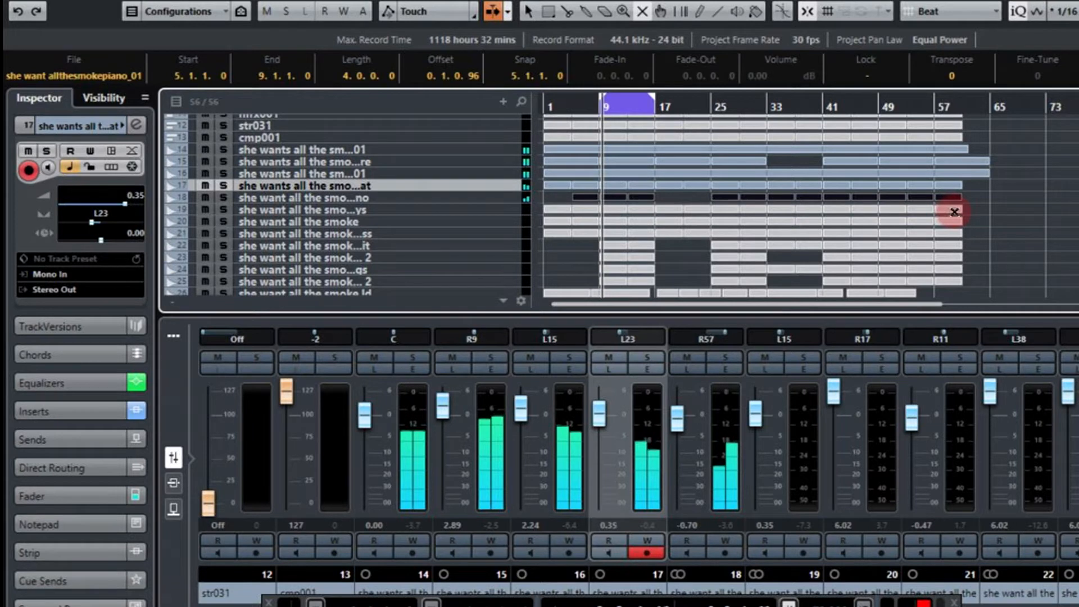
left_click_drag(977, 208, 562, 210)
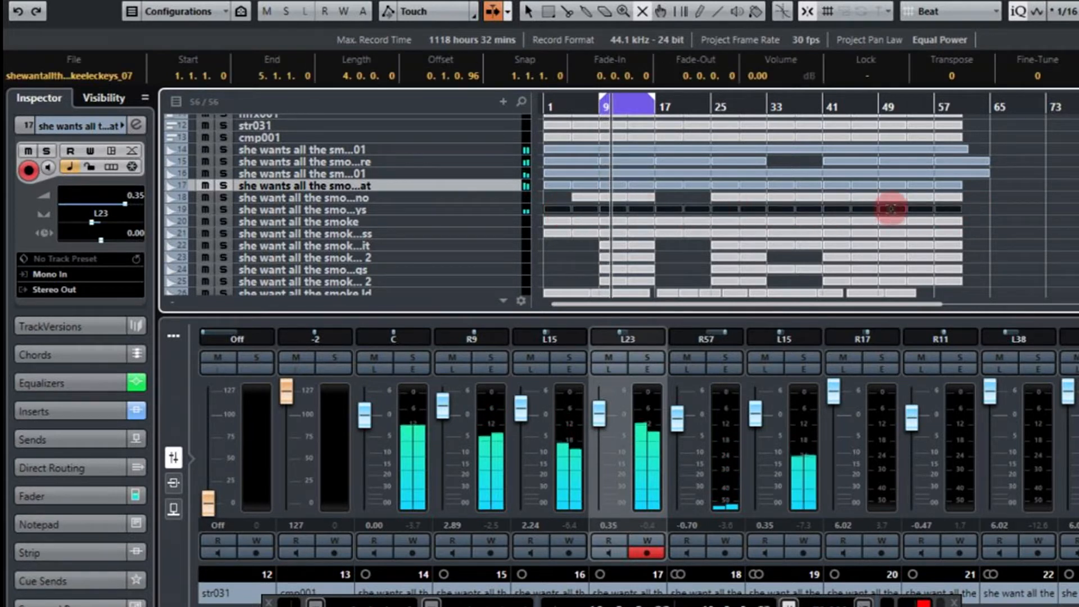
left_click_drag(976, 207, 559, 205)
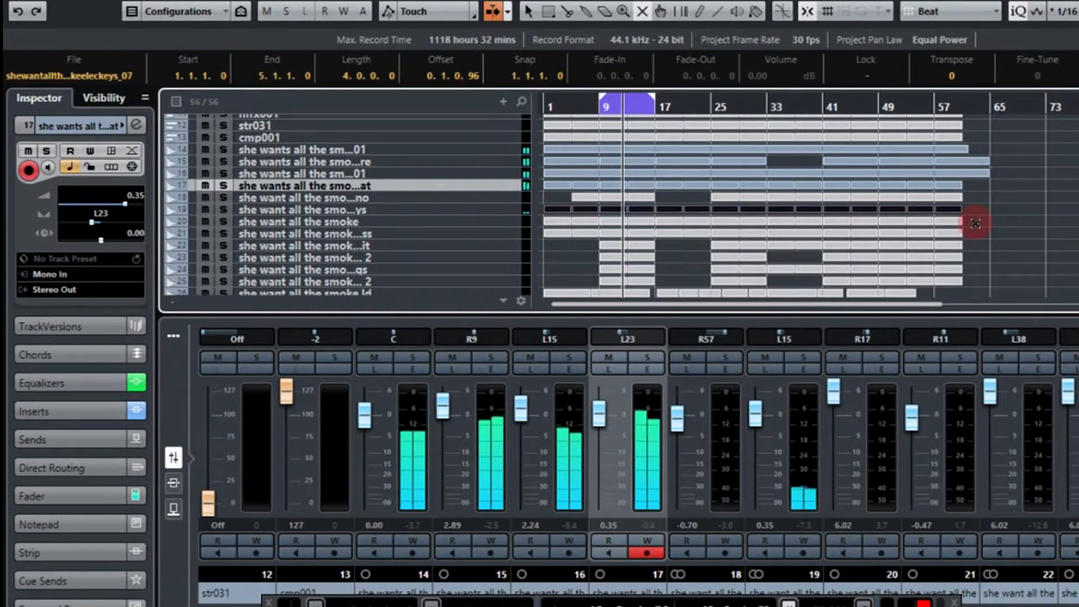
Unmute the bass events on track 21 and move the bass track directly below the hi-hat track.
left_click_drag(971, 232, 554, 233)
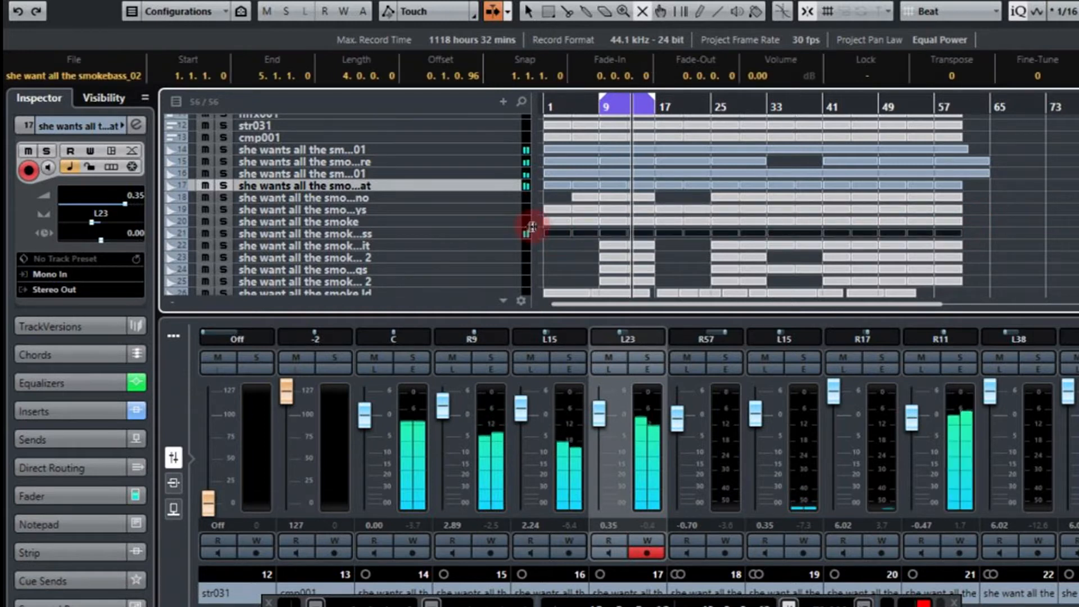
left_click(508, 235)
left_click_drag(508, 234, 515, 195)
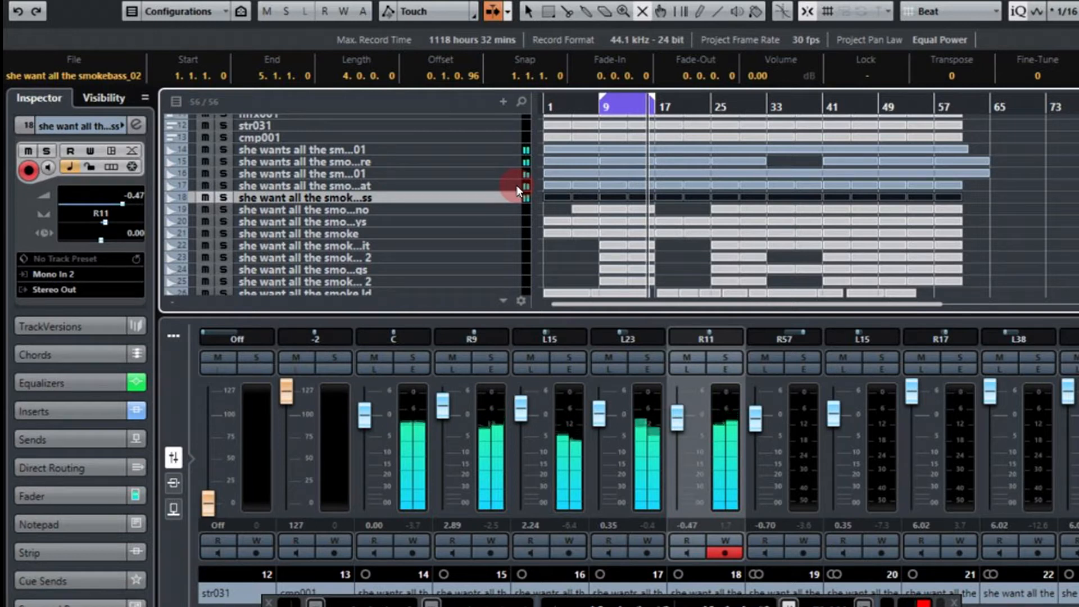
In the bass channel settings, lower EQ band 1 to about 2 dB and set the SSLComp Mono threshold to -2.9.
left_click(137, 125)
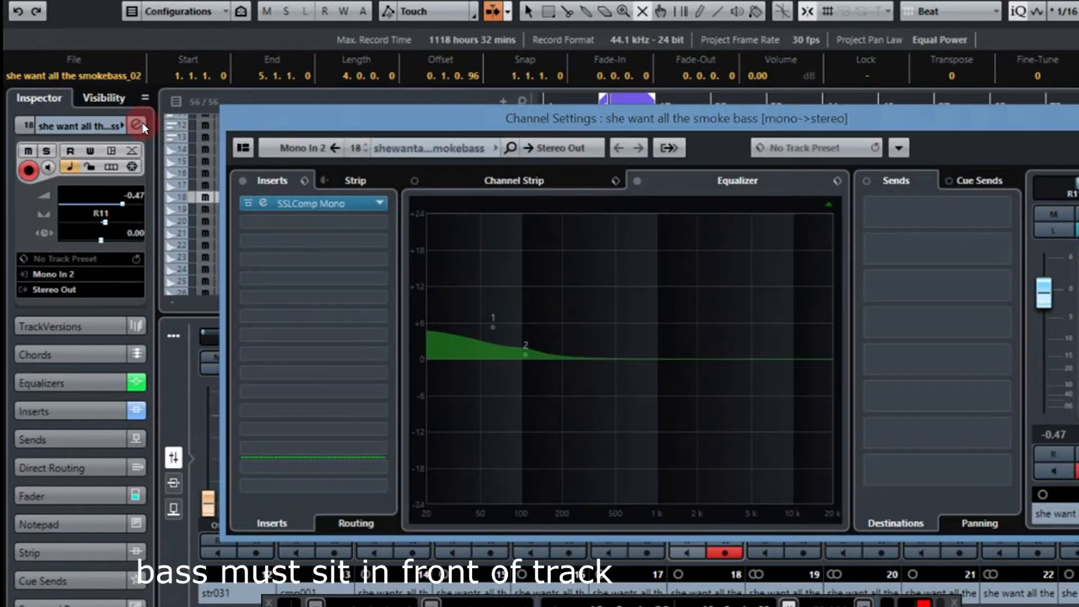
left_click_drag(493, 327, 493, 352)
left_click(263, 204)
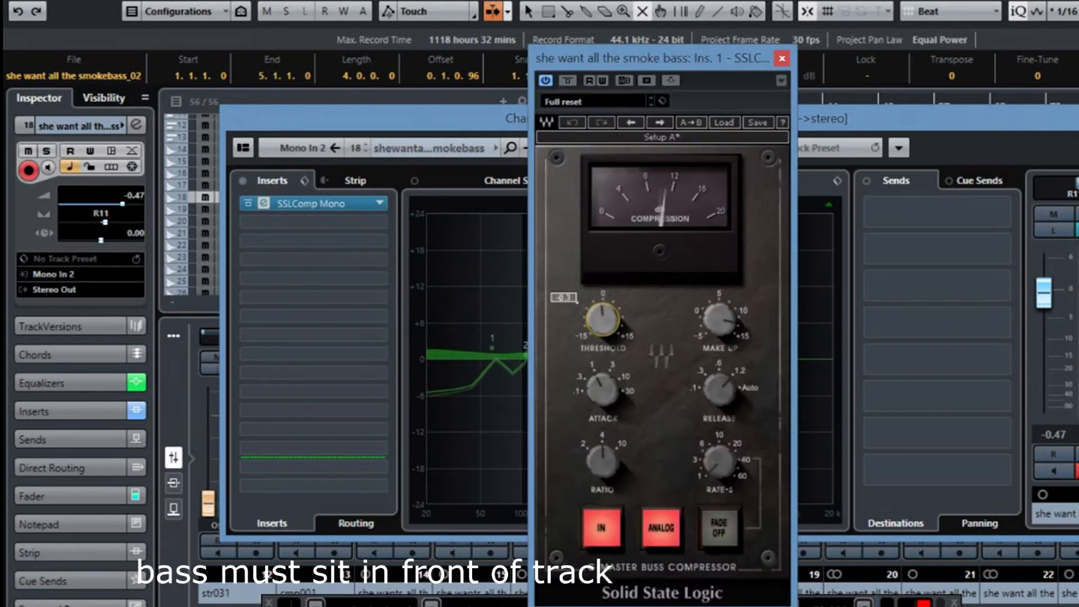
left_click_drag(603, 319, 603, 326)
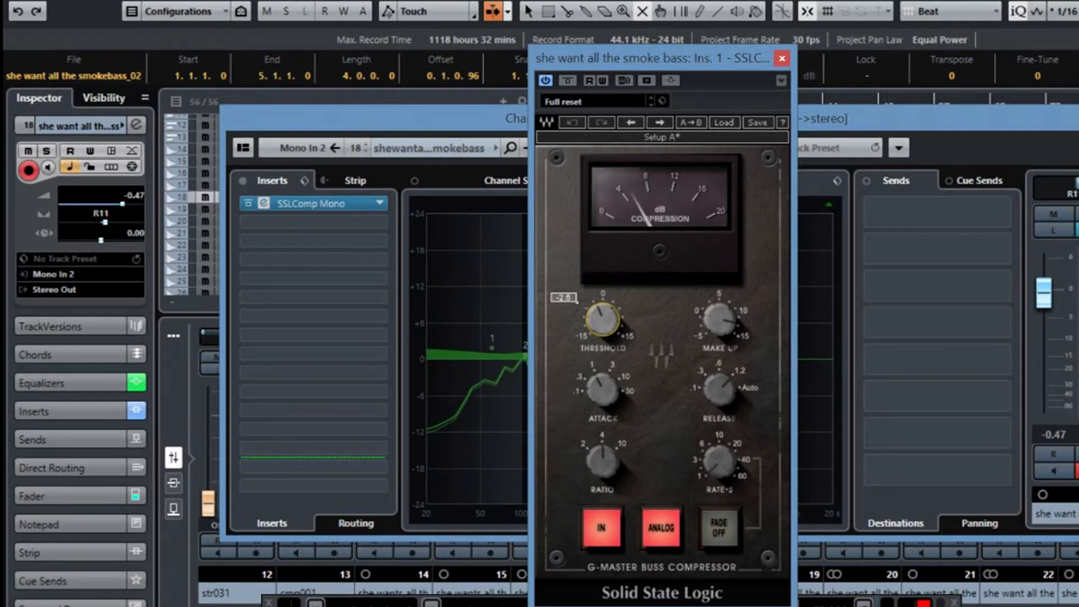
left_click_drag(603, 326, 603, 328)
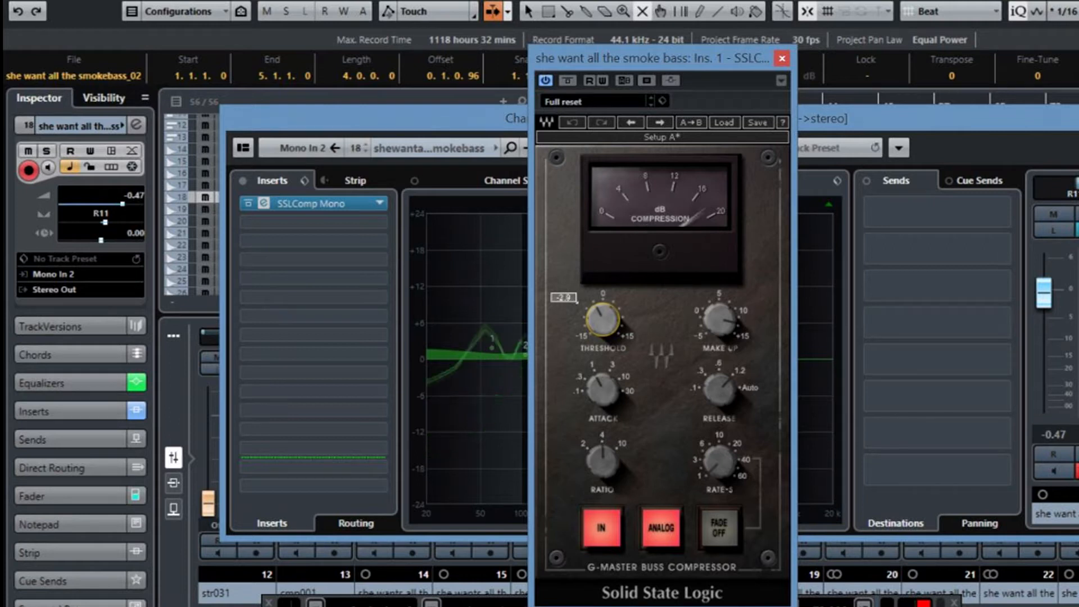
left_click(779, 59)
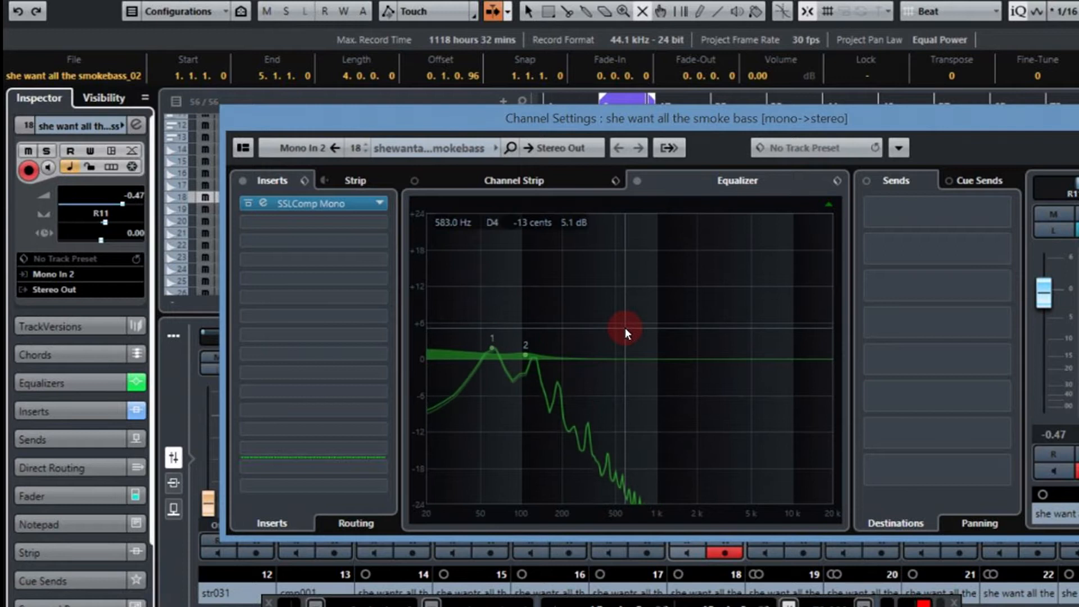
Raise band 2 of the bass EQ to about 3 dB and shift it to about 90 Hz.
left_click_drag(525, 353, 529, 341)
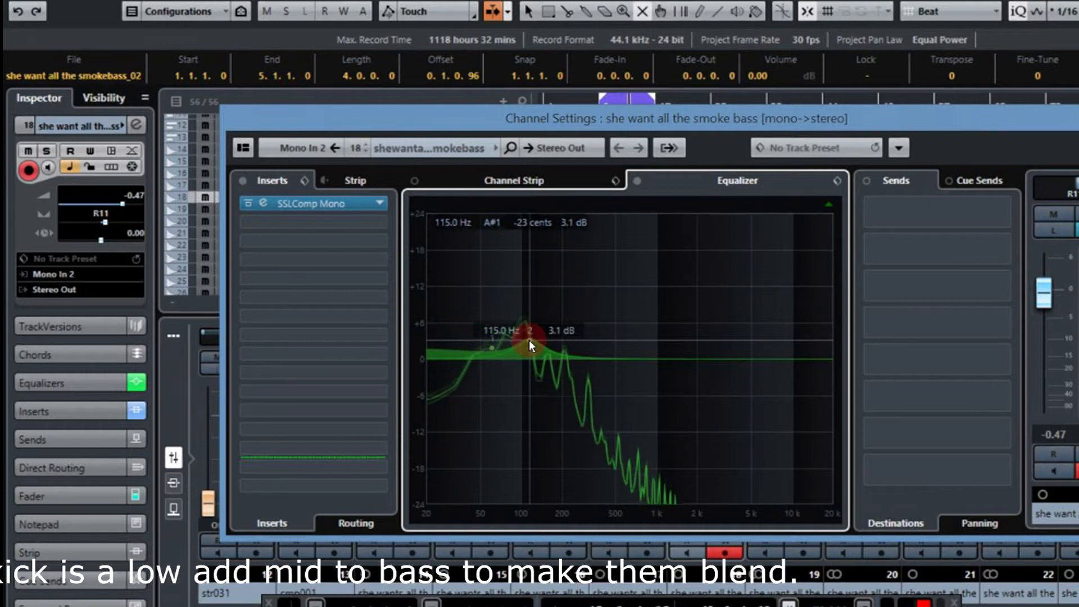
left_click_drag(529, 340, 514, 348)
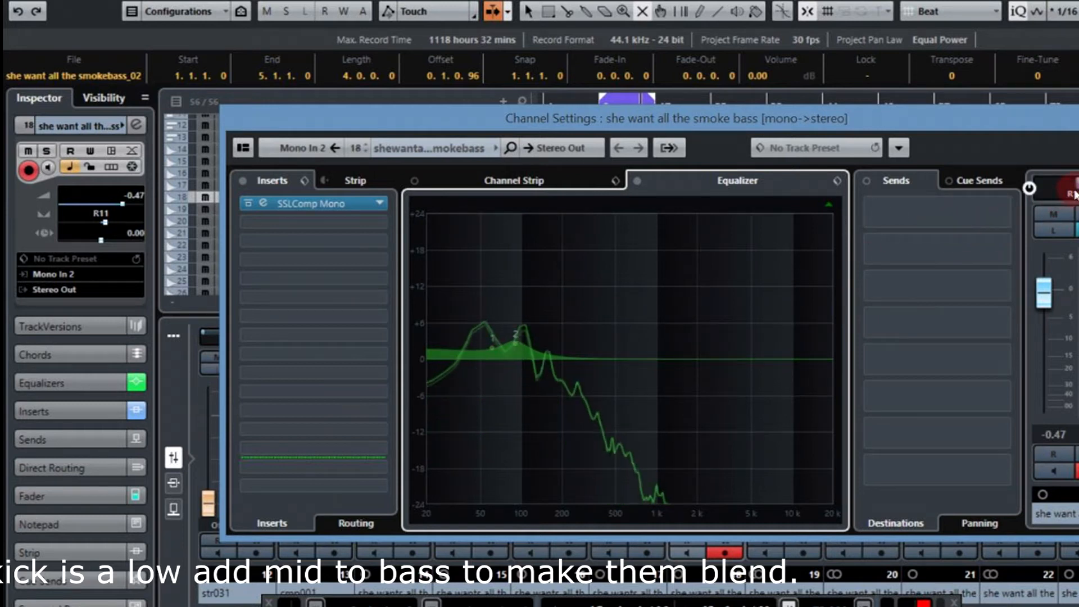
Pan the bass channel to R4 and close its channel settings.
left_click_drag(1077, 195, 1074, 194)
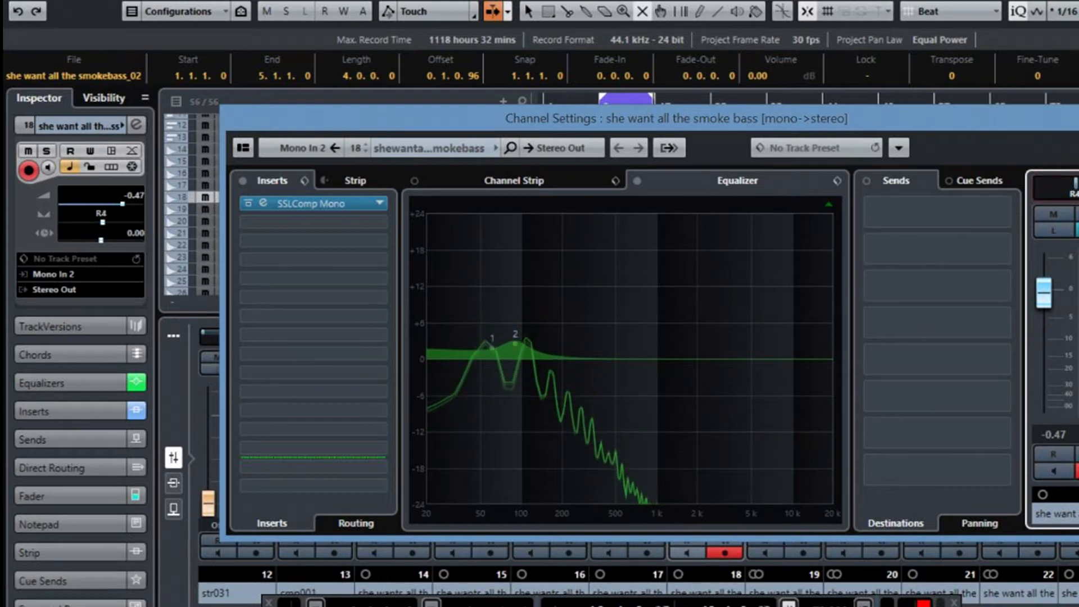
left_click(1078, 117)
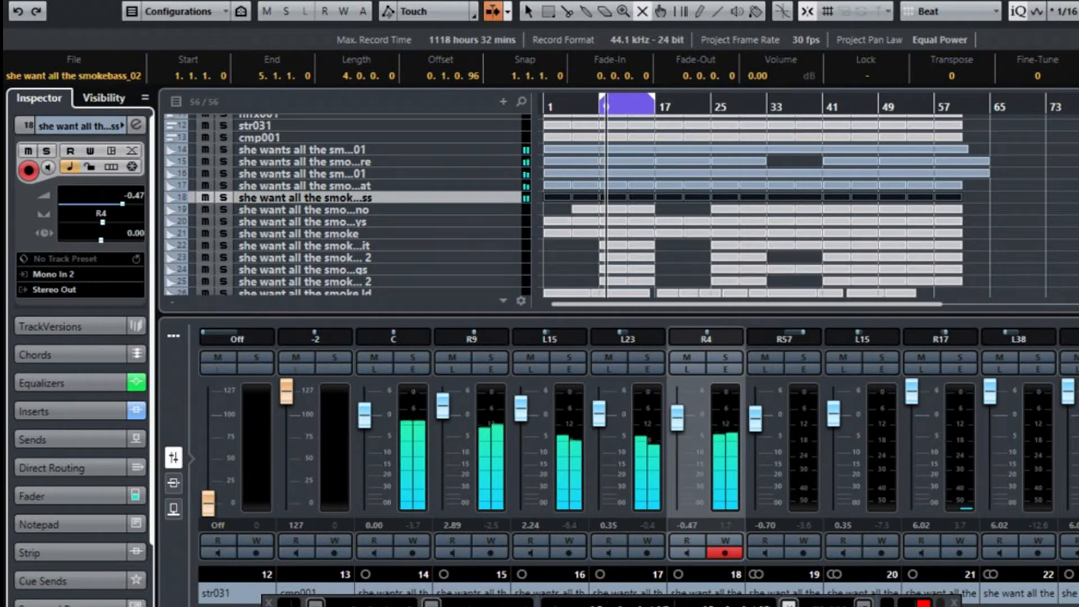
Unmute all the events on track 21.
key("shift+h")
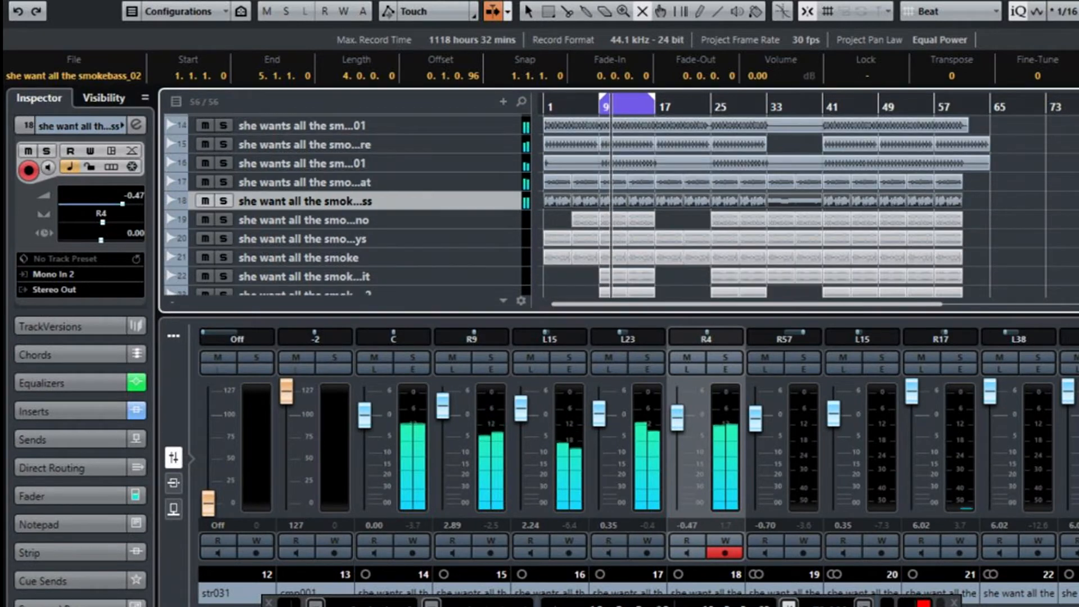
key("shift+h")
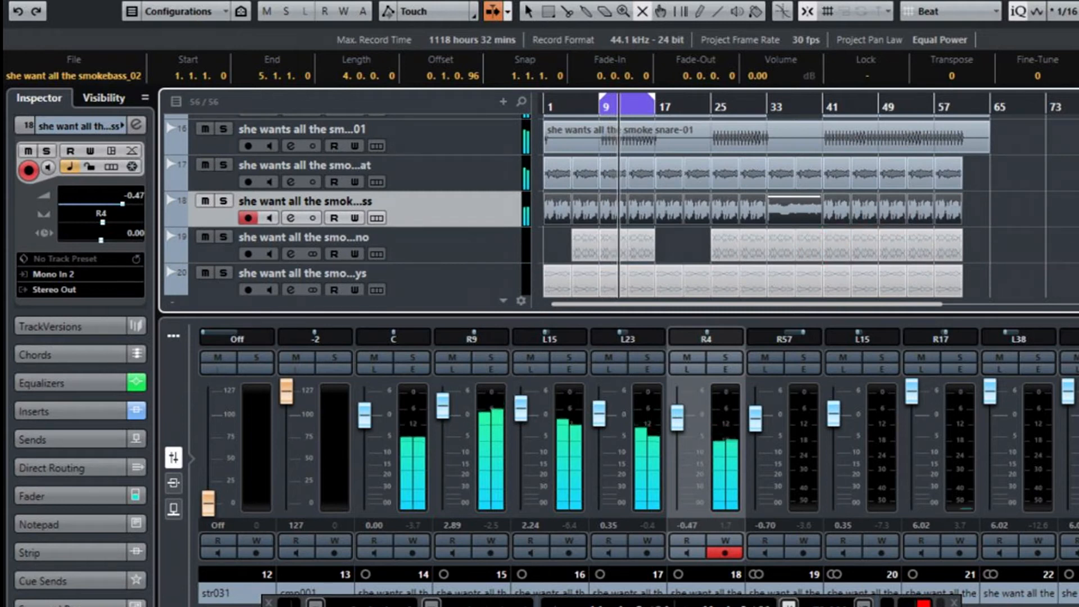
scroll(349, 208, "down", 3)
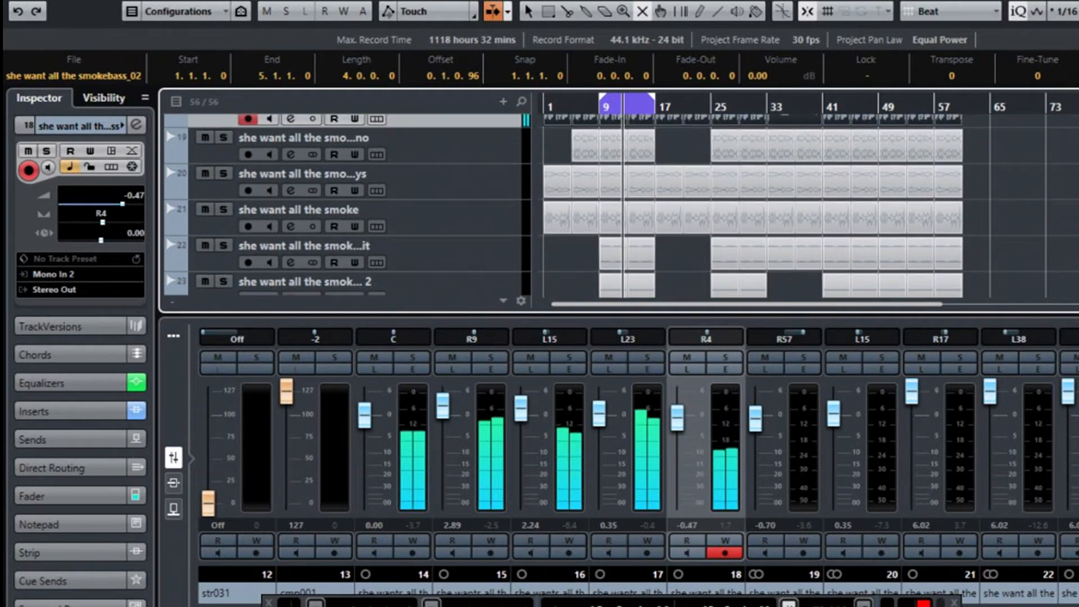
left_click_drag(992, 214, 511, 215)
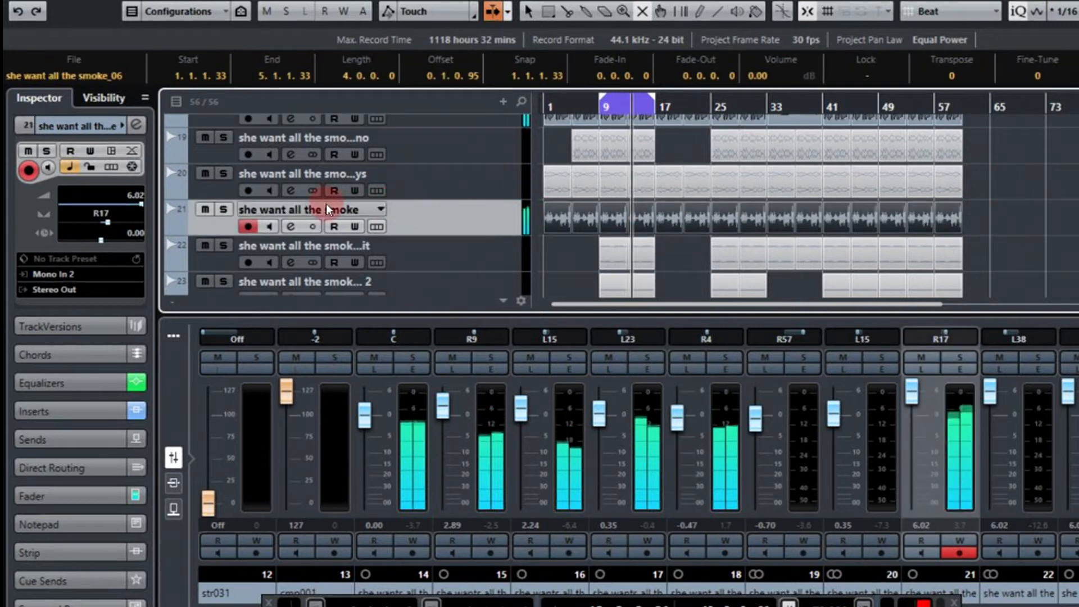
Lower track 21's volume to -0.93 and open its channel settings and SSLComp Stereo insert.
left_click_drag(138, 203, 120, 204)
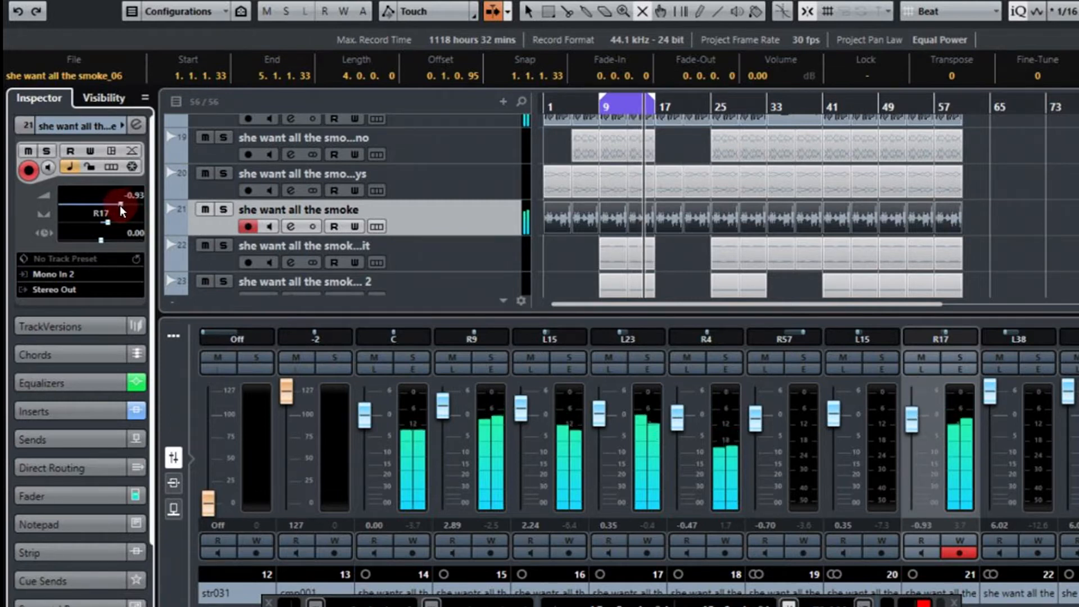
left_click_drag(120, 205, 120, 205)
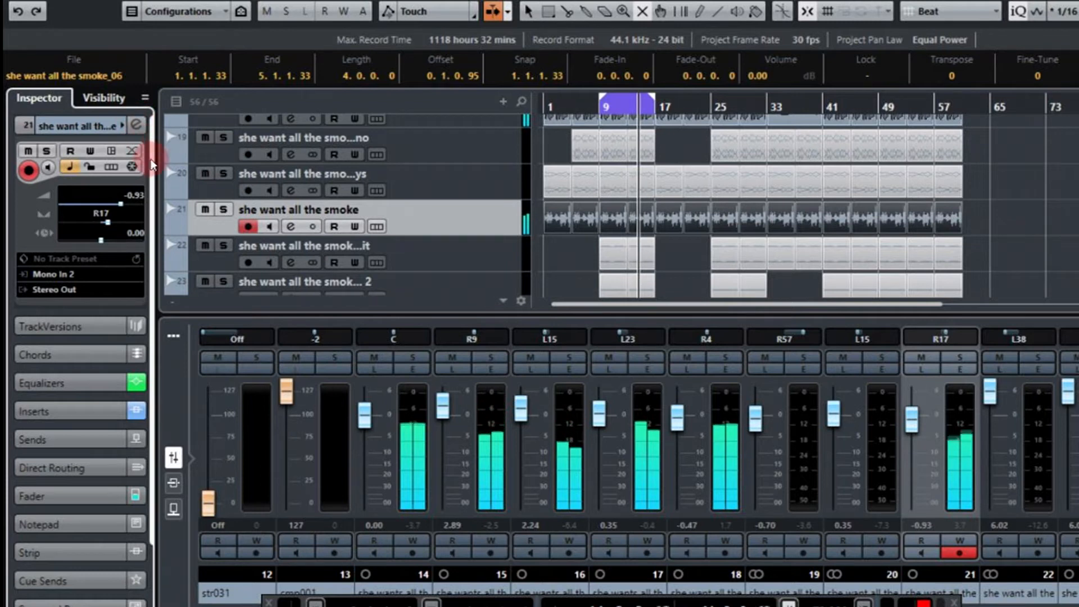
left_click(143, 120)
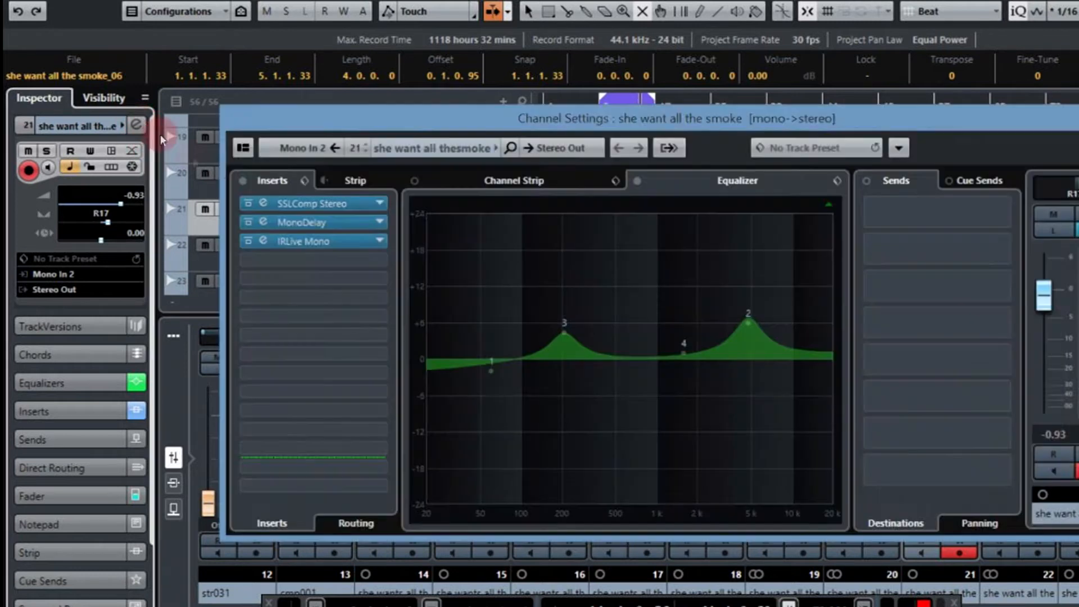
left_click(264, 205)
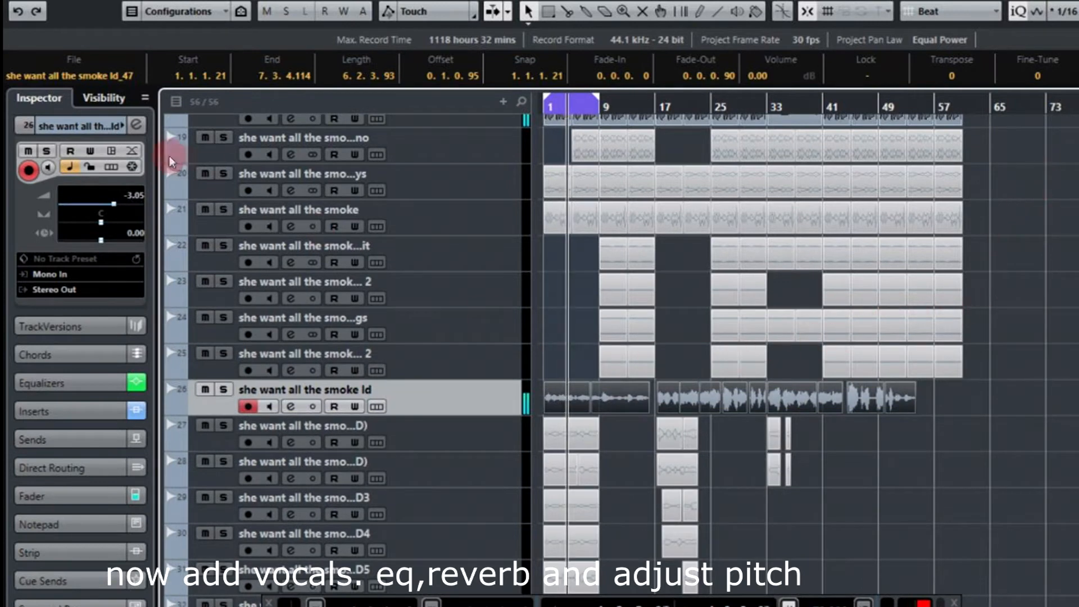
On lead vocal track 26, boost EQ band 4 about 10 dB near 2 kHz and set band 1 to -3.8 dB at 129 Hz.
left_click(139, 126)
left_click_drag(622, 313, 709, 306)
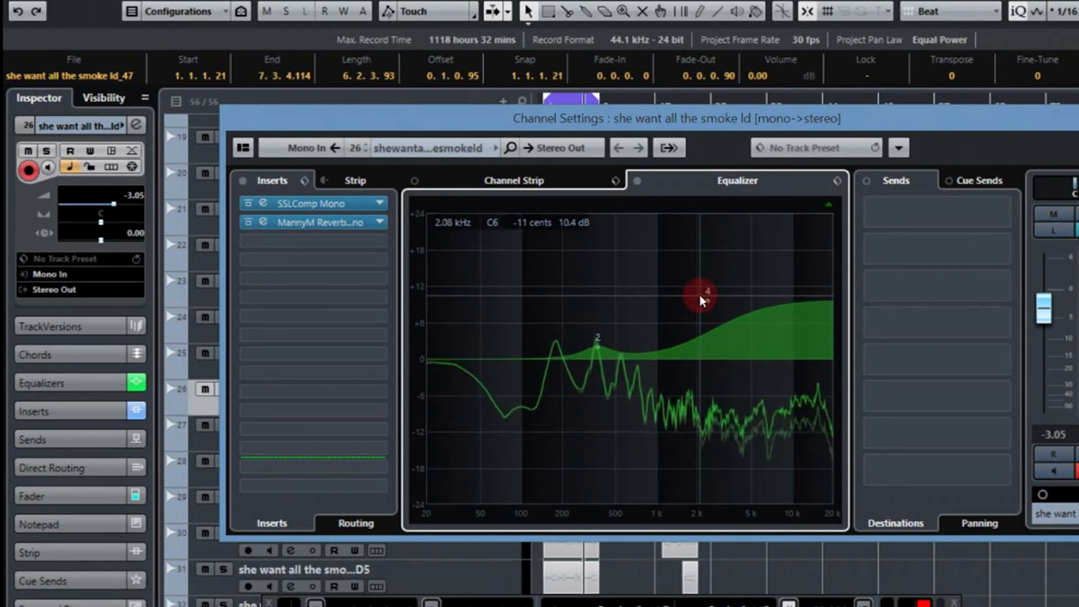
left_click_drag(477, 372, 510, 390)
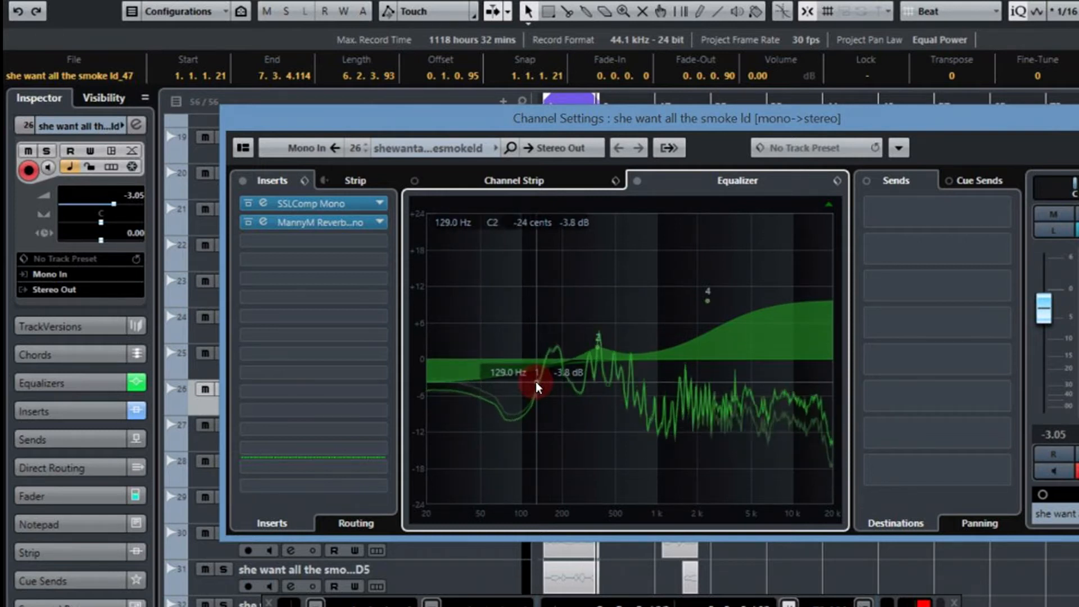
Insert the Auto-Tune 8.1 pitch plug-in in the lead vocal's third insert slot.
left_click(377, 240)
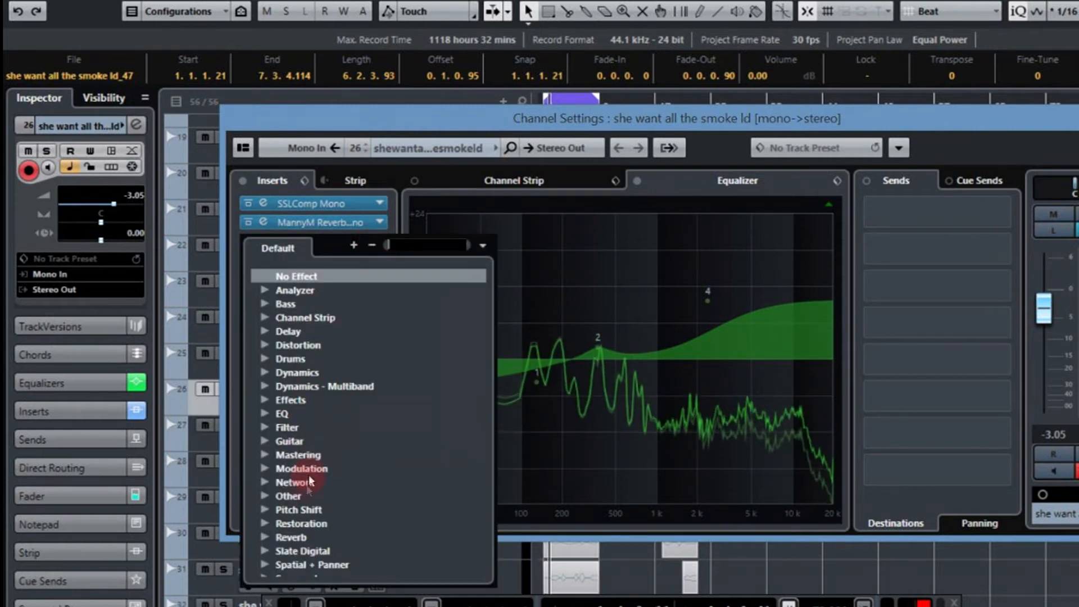
left_click(267, 512)
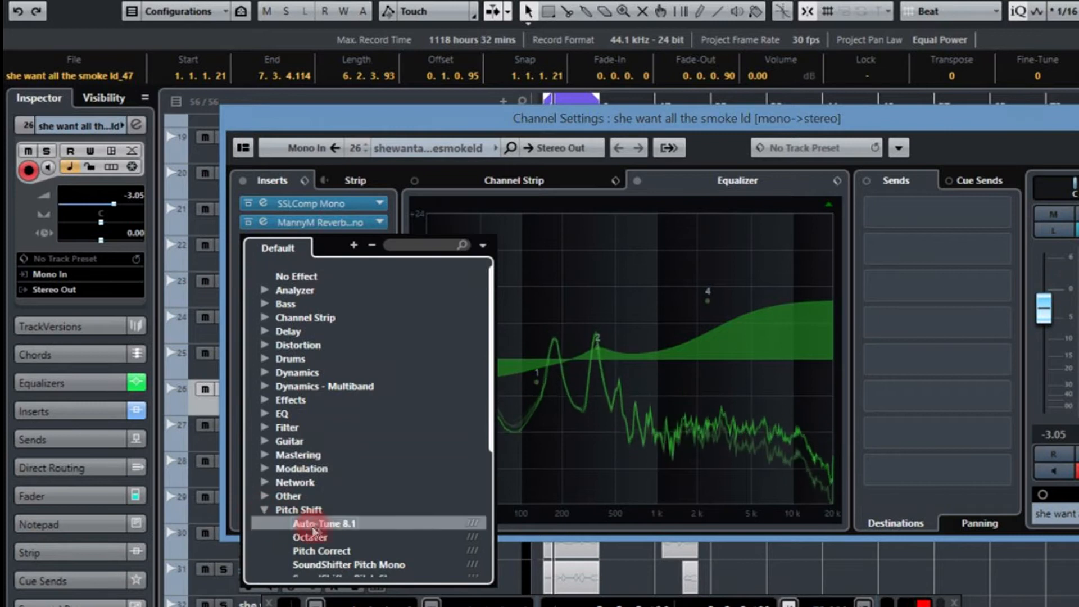
left_click(455, 477)
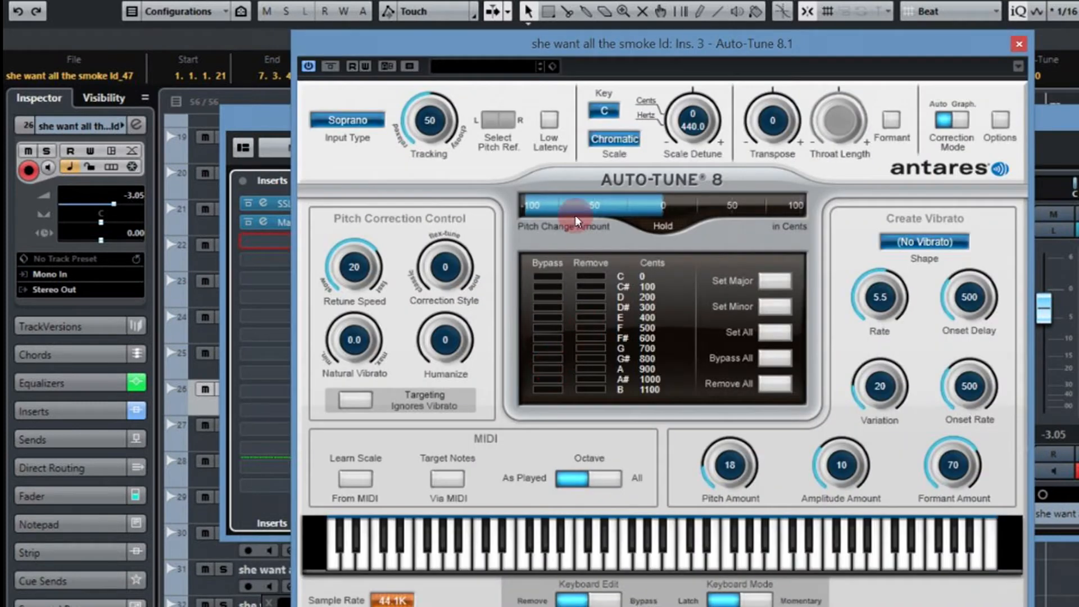
Keep Auto-Tune's key at C and set its scale to Minor.
left_click(606, 117)
left_click(605, 111)
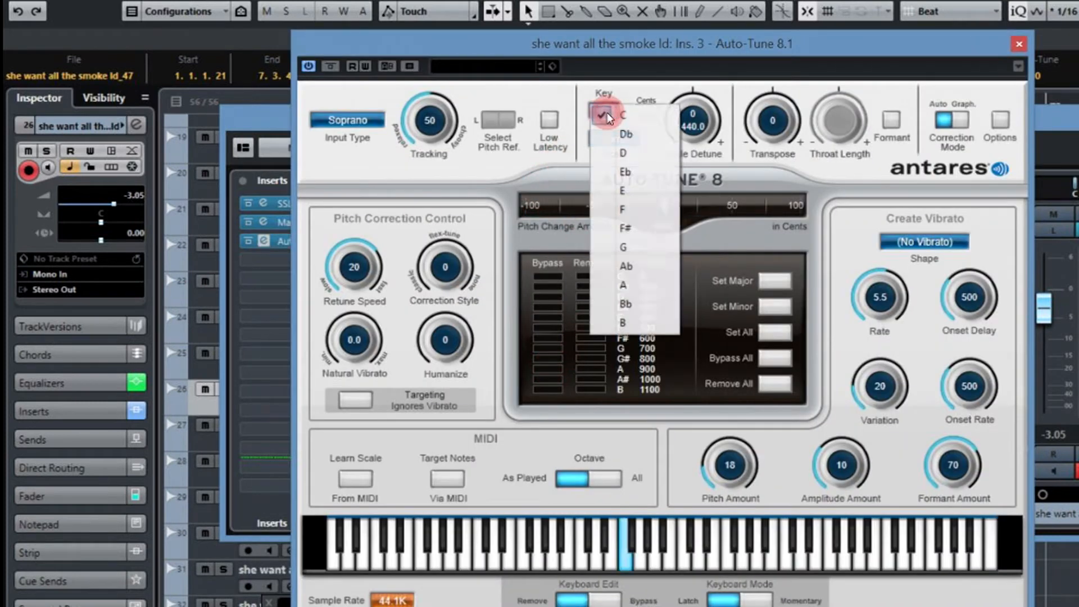
left_click(660, 90)
left_click(623, 139)
left_click(563, 154)
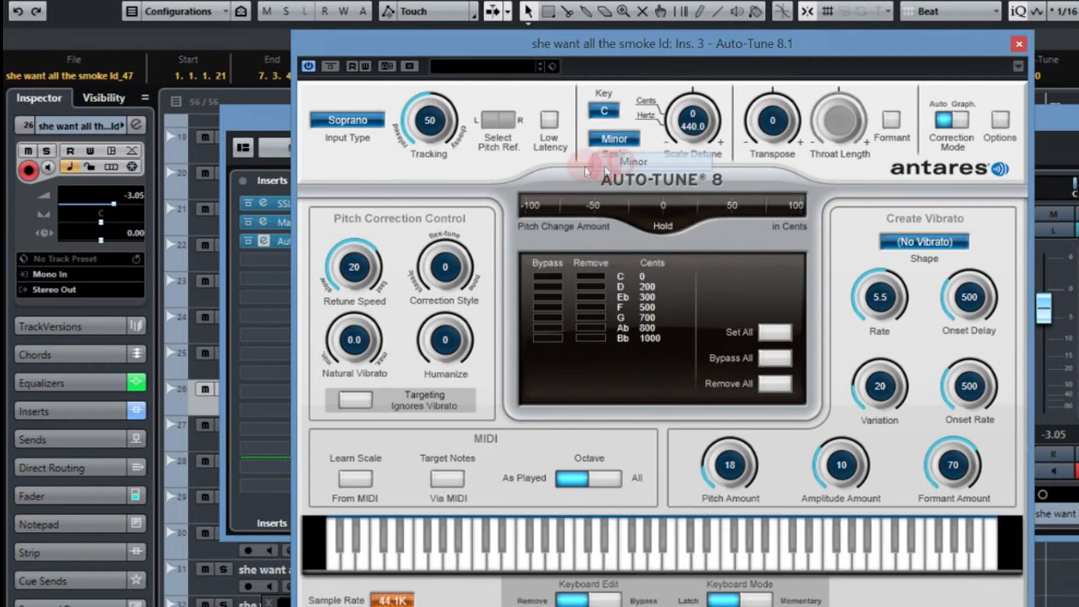
Set Auto-Tune's input type to Low Male, Correction Style to 4 and Humanize to 3, closing the plug-in window.
left_click(366, 128)
left_click(363, 161)
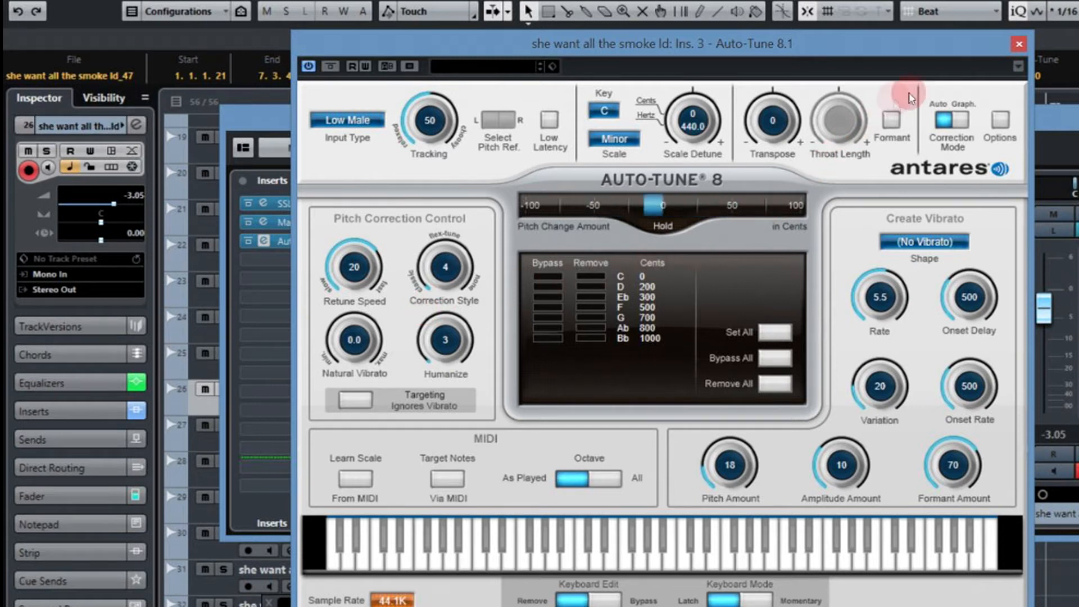
left_click(1019, 45)
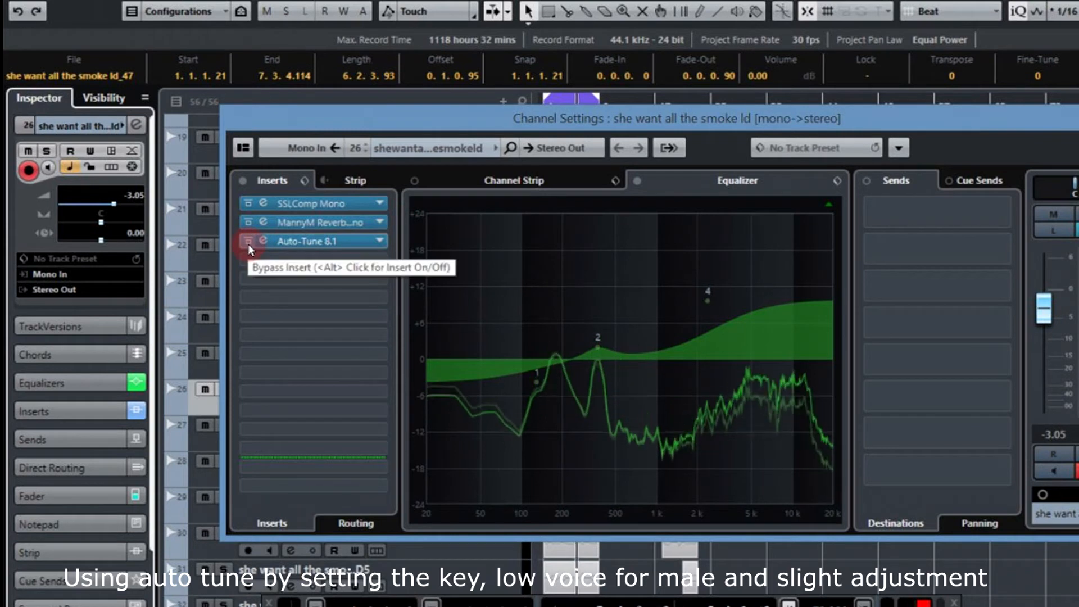
Reopen the lead vocal's Auto-Tune, raise Correction Style to 5, and close the plug-in and channel settings.
left_click(262, 241)
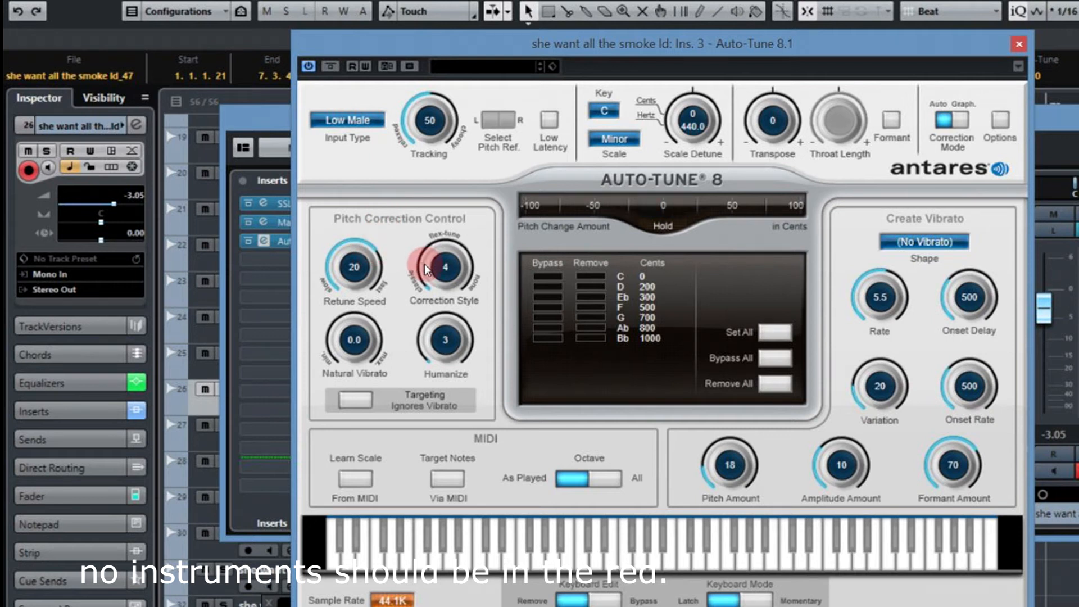
left_click_drag(426, 268, 426, 267)
left_click(838, 124)
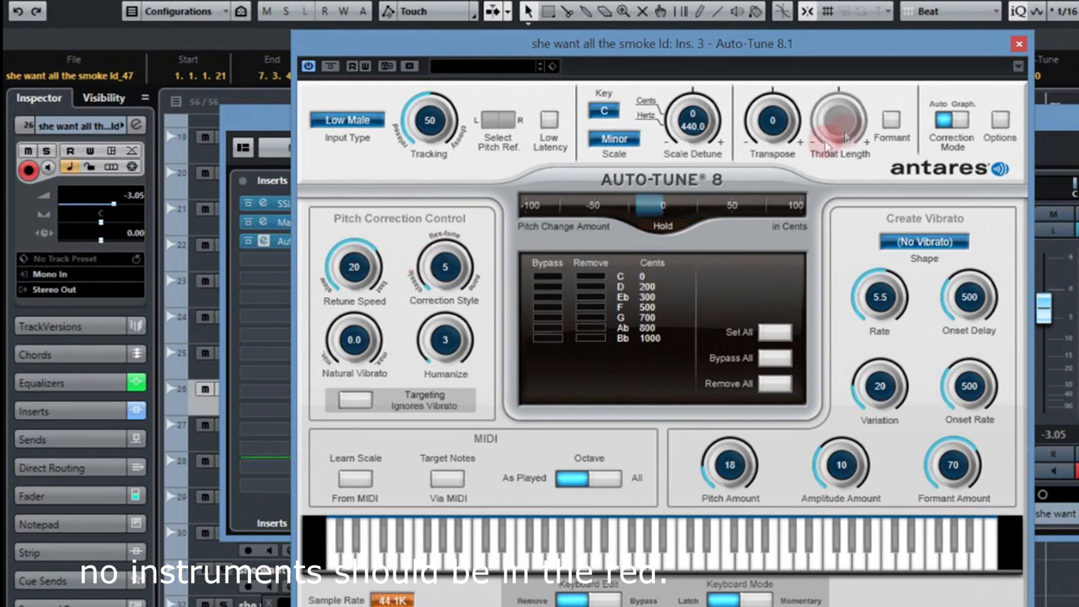
left_click(1019, 44)
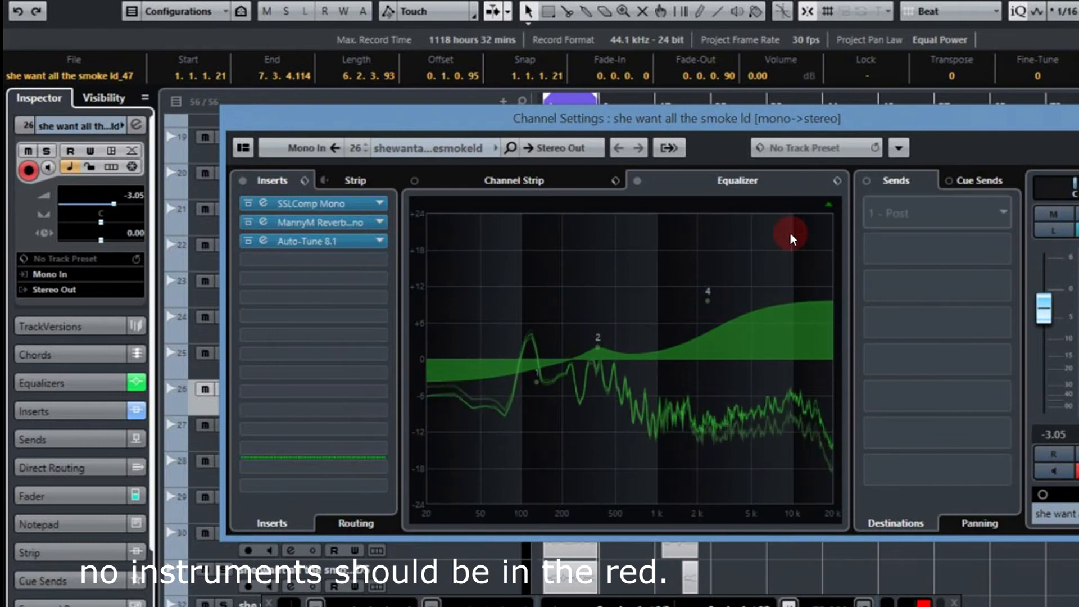
left_click(1077, 116)
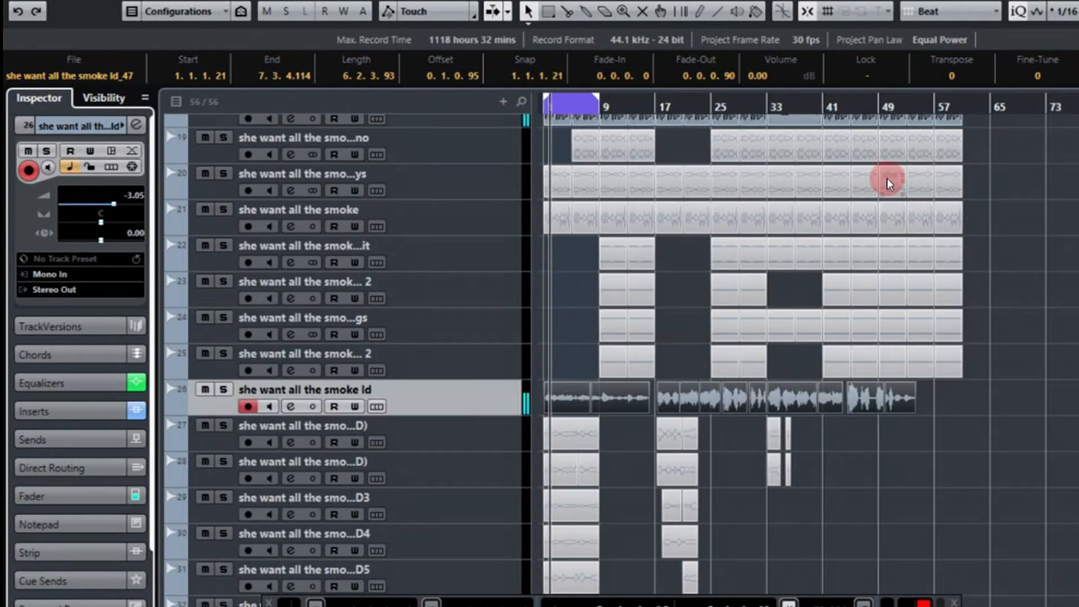
Insert MonoDelay in the lead vocal's fourth insert slot and lower its feedback to 36.5.
left_click(138, 125)
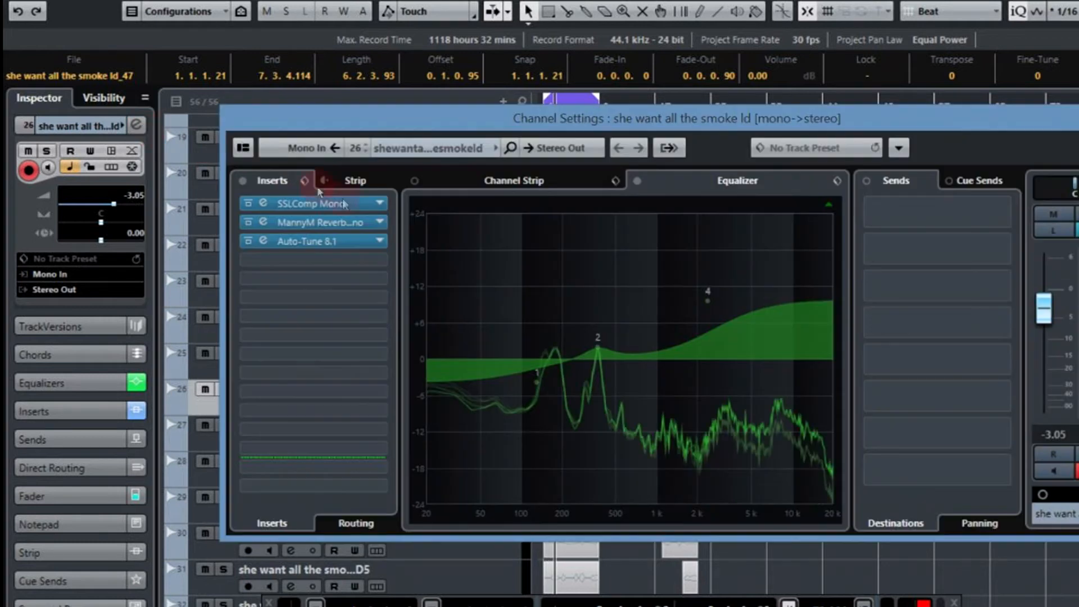
left_click(378, 261)
left_click(266, 351)
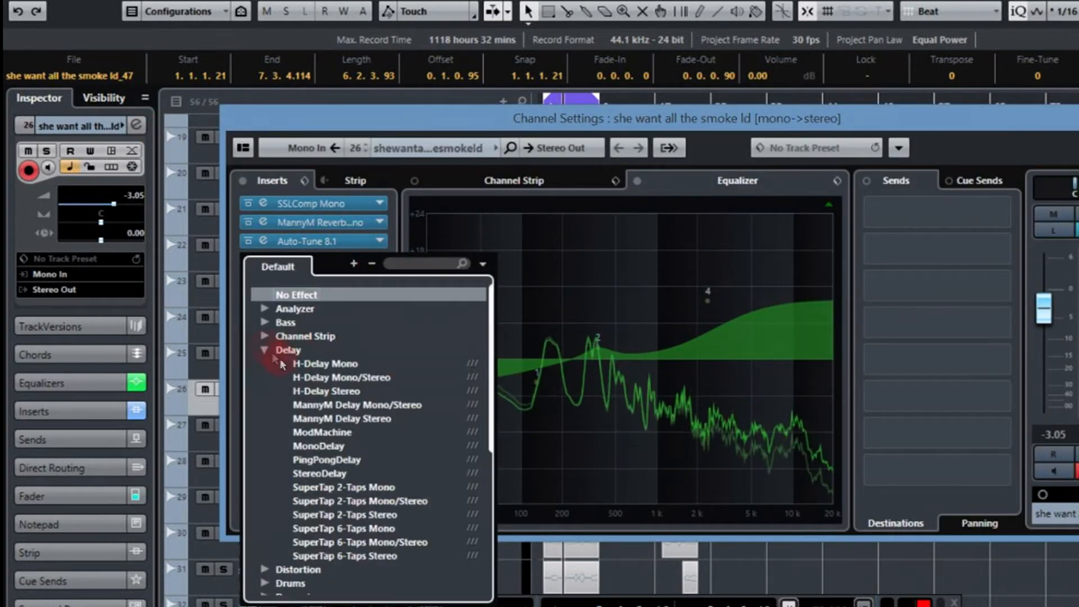
left_click(321, 447)
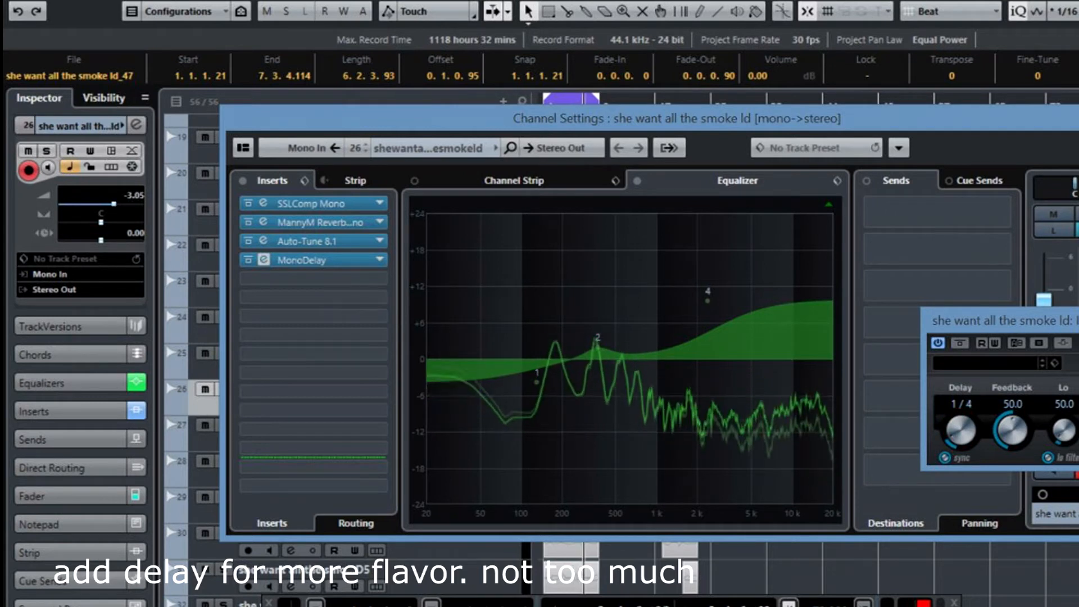
left_click_drag(1014, 430, 1011, 439)
Cut the lead vocal's EQ band 1 to about -7 dB, raise band 4 to about 11 dB, and set the fader to -2.54.
left_click_drag(536, 382, 571, 404)
left_click_drag(1034, 328, 1043, 313)
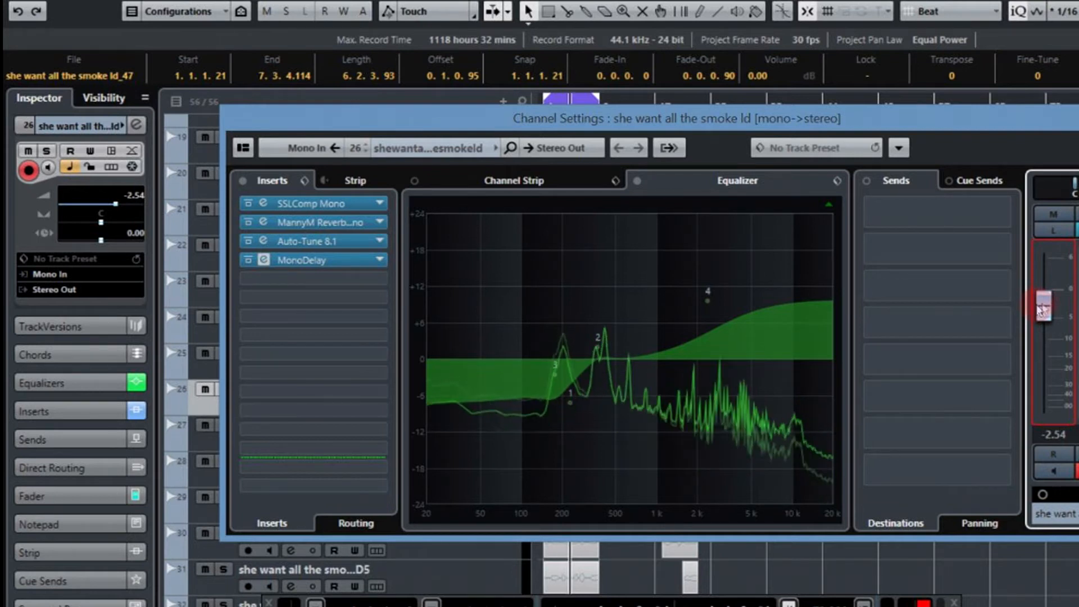
mouse_move(718, 300)
left_mouse_down()
mouse_move(706, 296)
mouse_move(714, 292)
left_mouse_up()
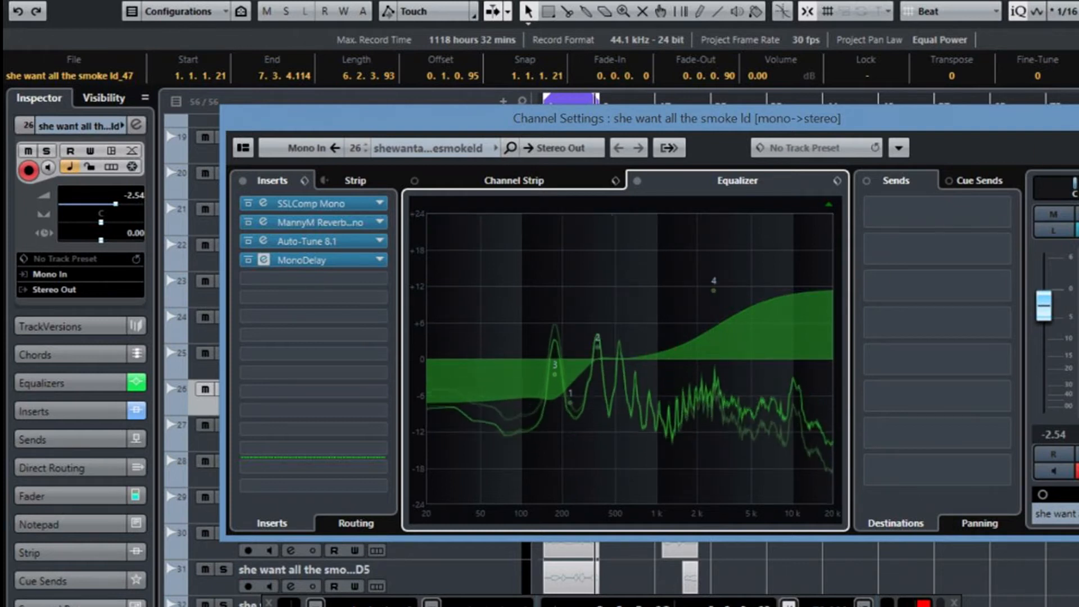
left_click(1077, 118)
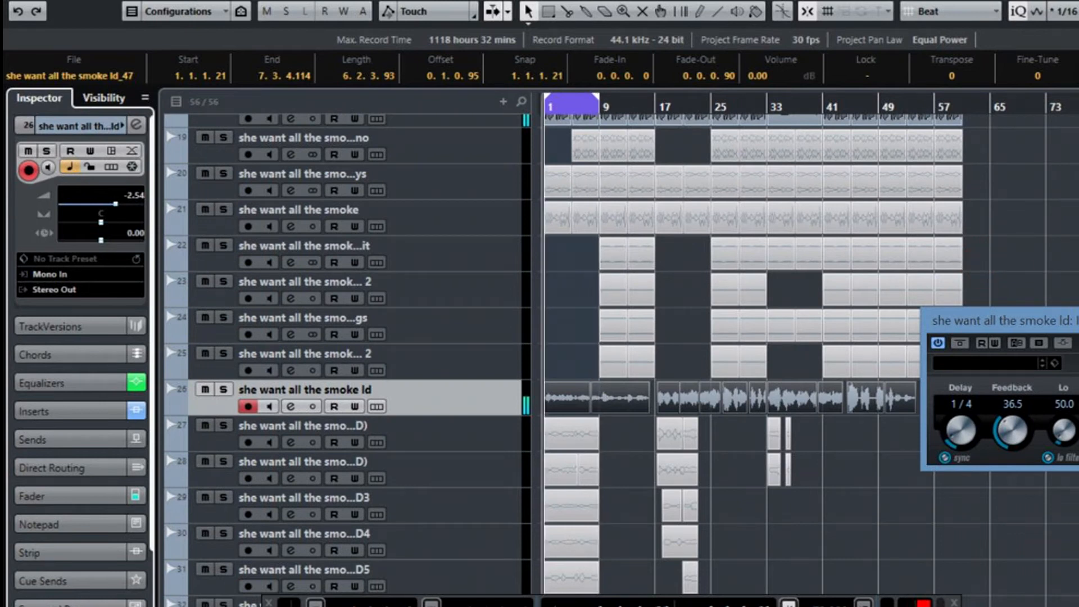
left_click(1077, 320)
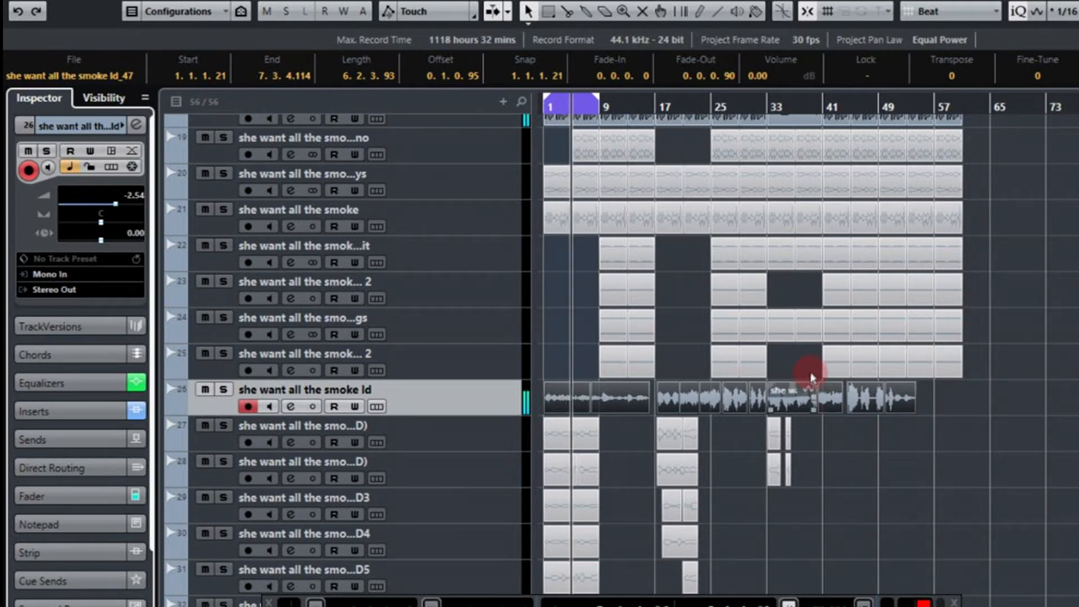
Audition the doubled vocal on track 27 by unmuting its events and muting them again.
left_click(644, 12)
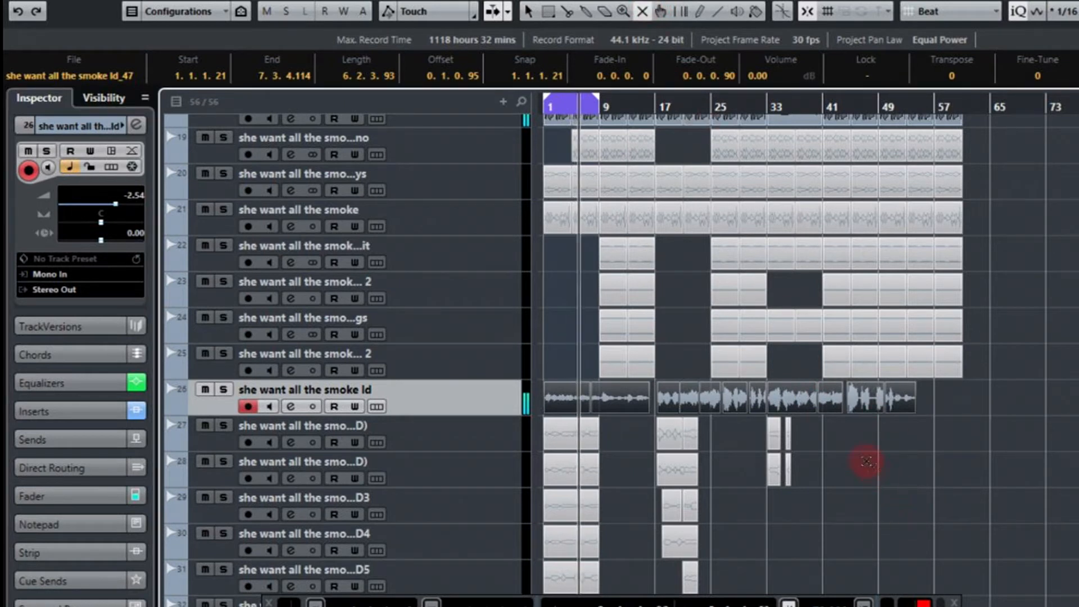
left_click(843, 429)
left_click_drag(505, 432, 520, 435)
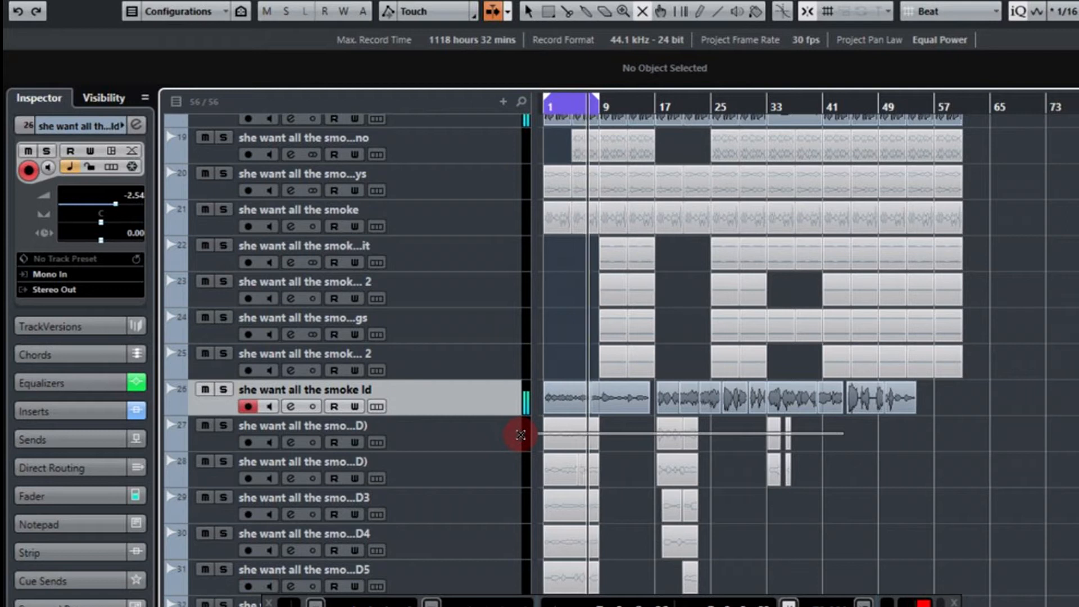
left_click_drag(520, 435, 521, 436)
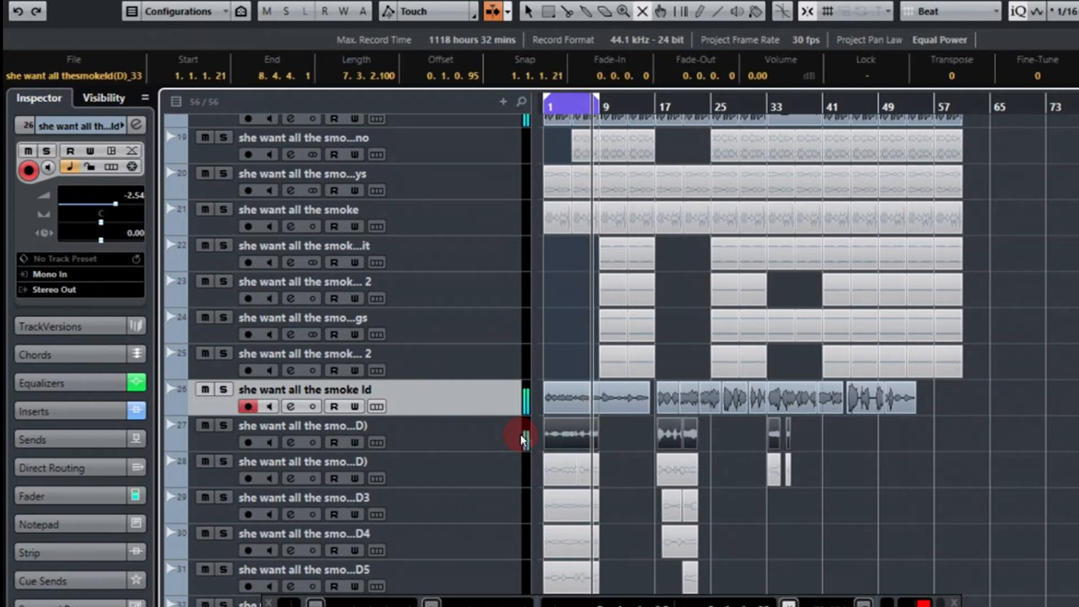
left_click_drag(828, 430, 568, 431)
Select the doubled vocal track 27 and lower its volume to -9.85.
left_click(488, 446)
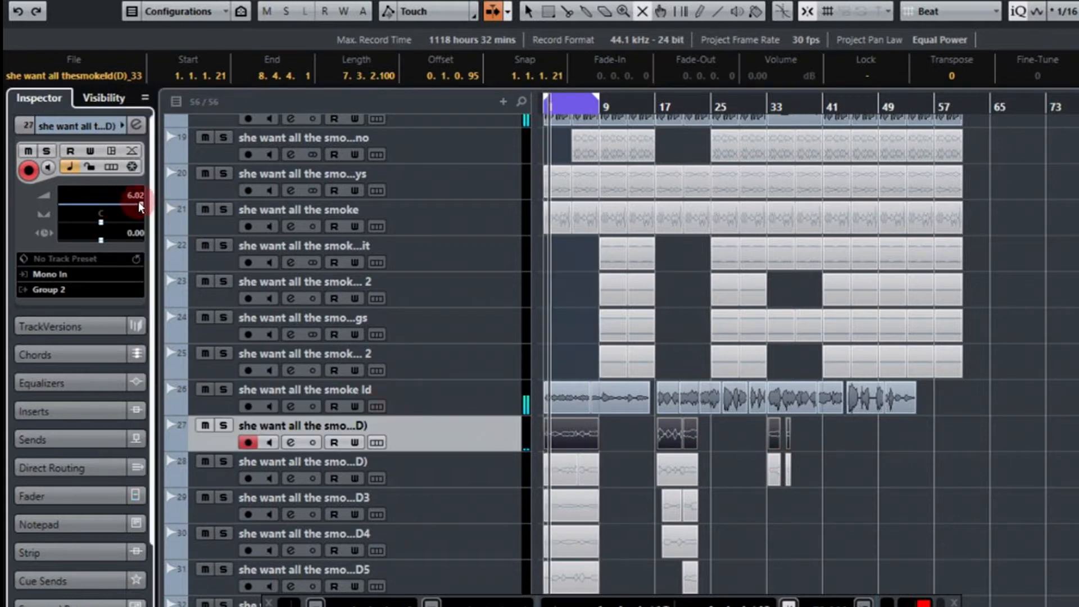
left_click_drag(141, 208, 113, 205)
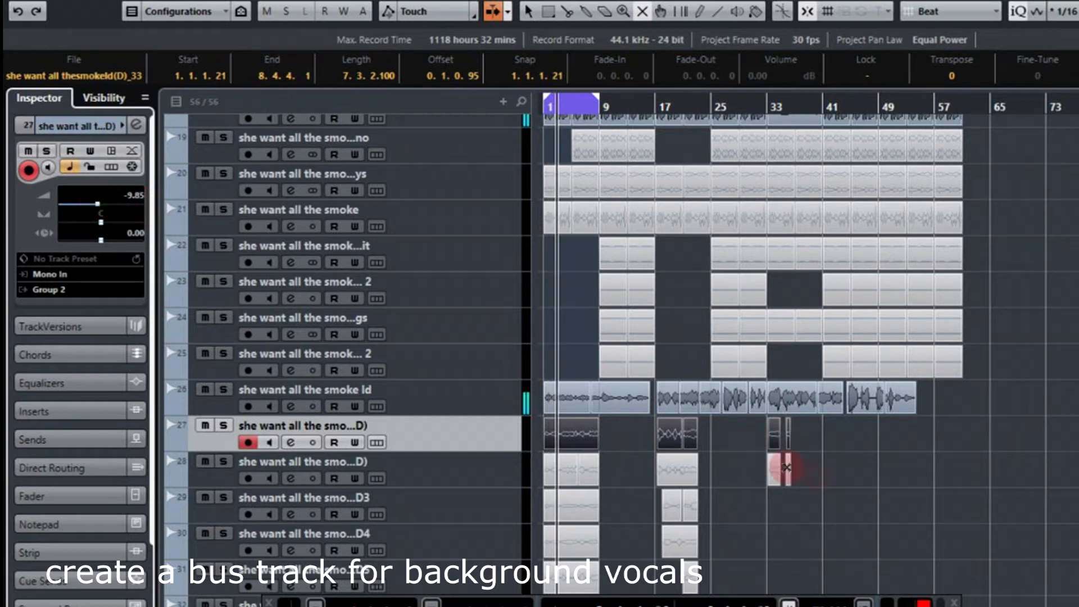
Unmute the doubled vocal's events on track 27 and lower the track's volume to -19.3.
left_click_drag(821, 437, 555, 428)
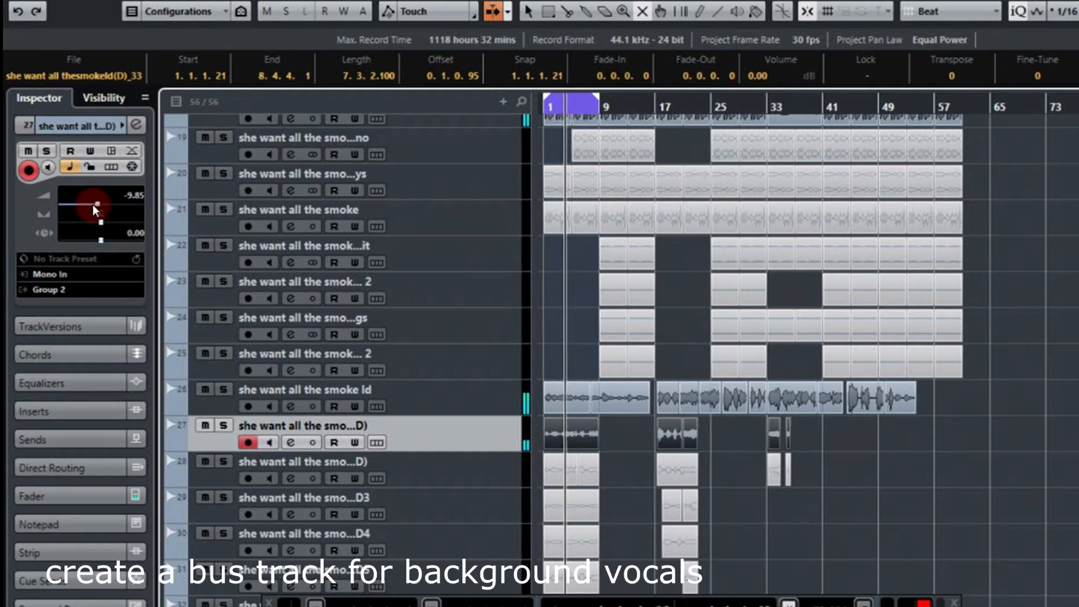
left_click_drag(96, 203, 81, 201)
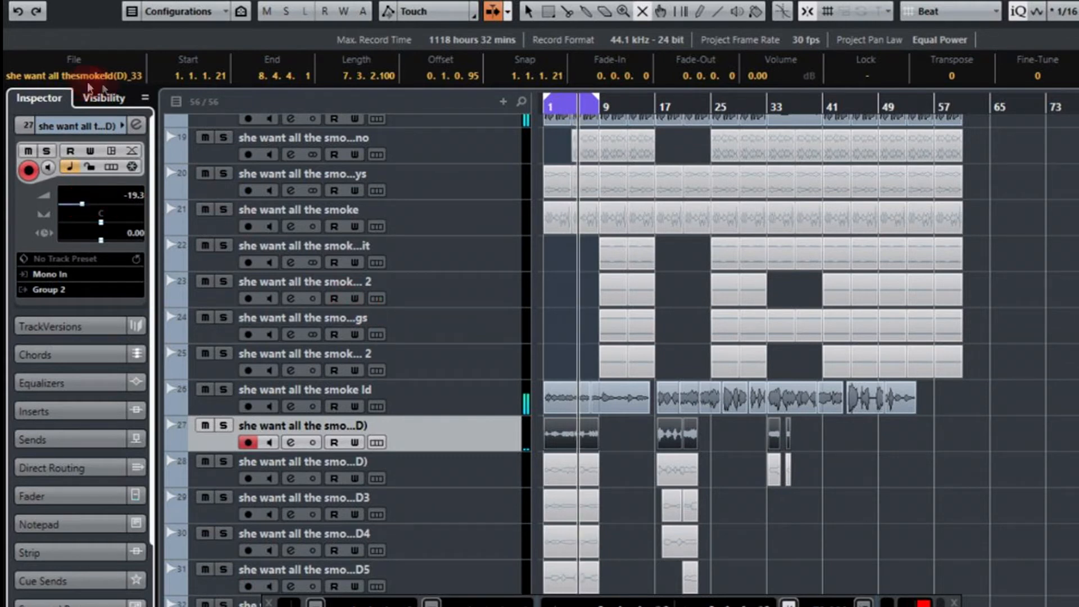
Insert Auto-Tune 8.1 in track 27's first insert slot with the Minor scale and the Low Male input type.
left_click(137, 124)
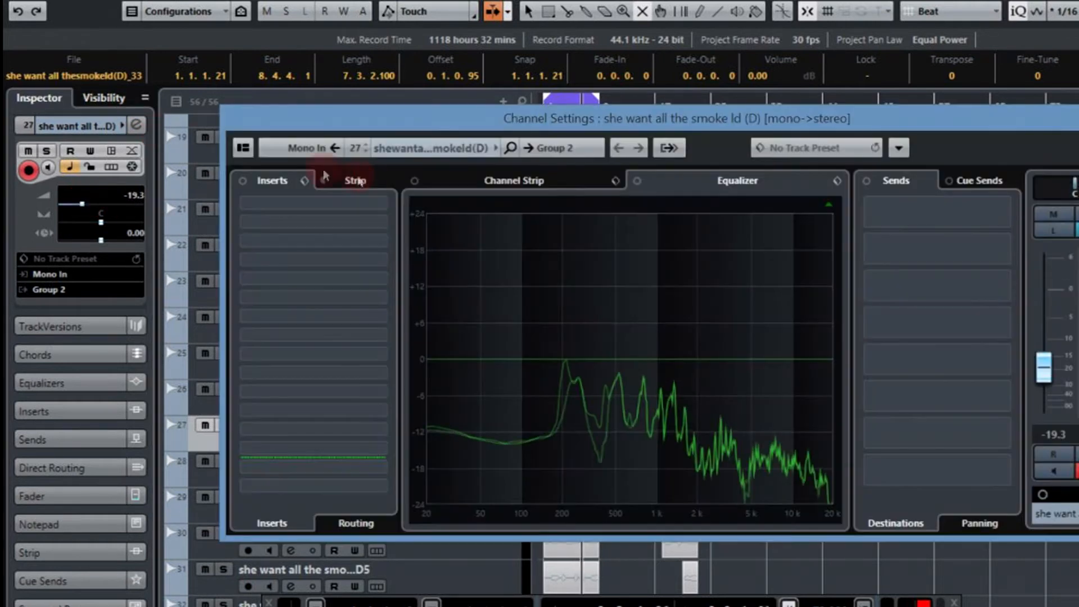
left_click(381, 205)
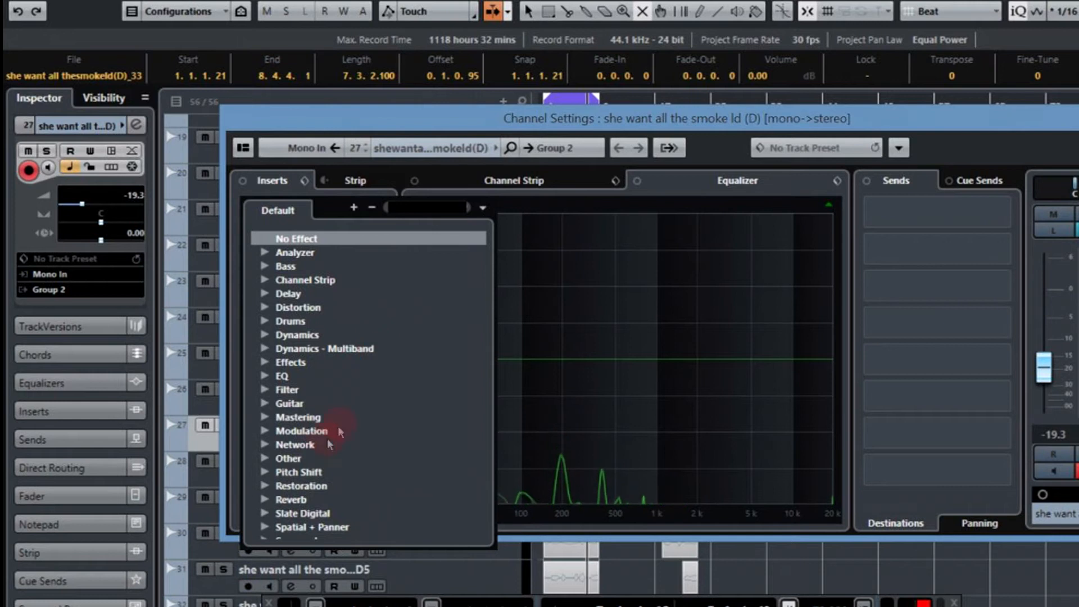
left_click(262, 474)
left_click(313, 493)
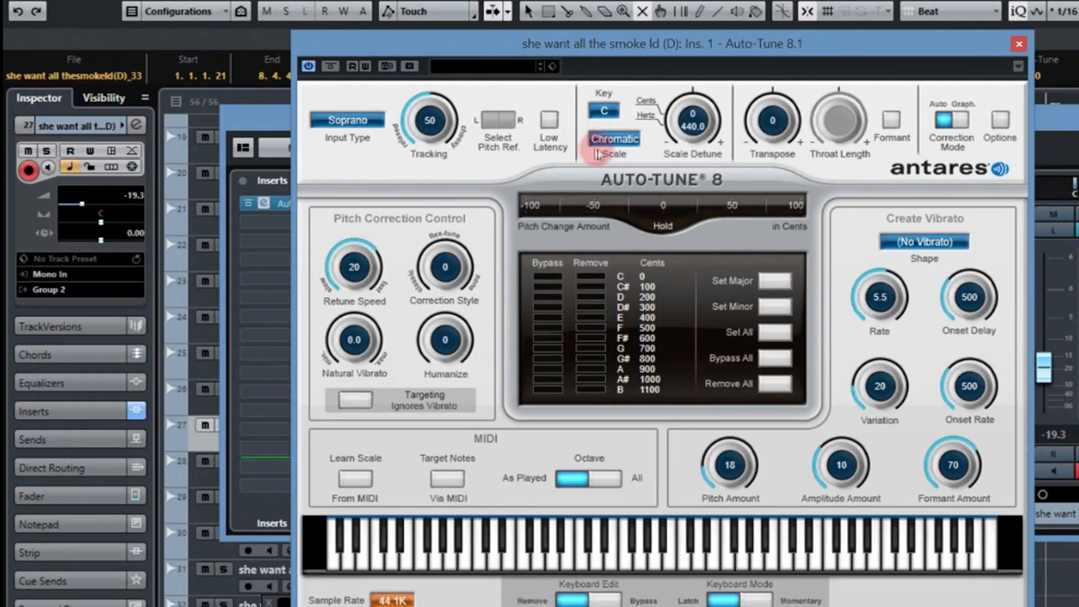
left_click(596, 138)
left_click(616, 162)
left_click(348, 119)
left_click(360, 164)
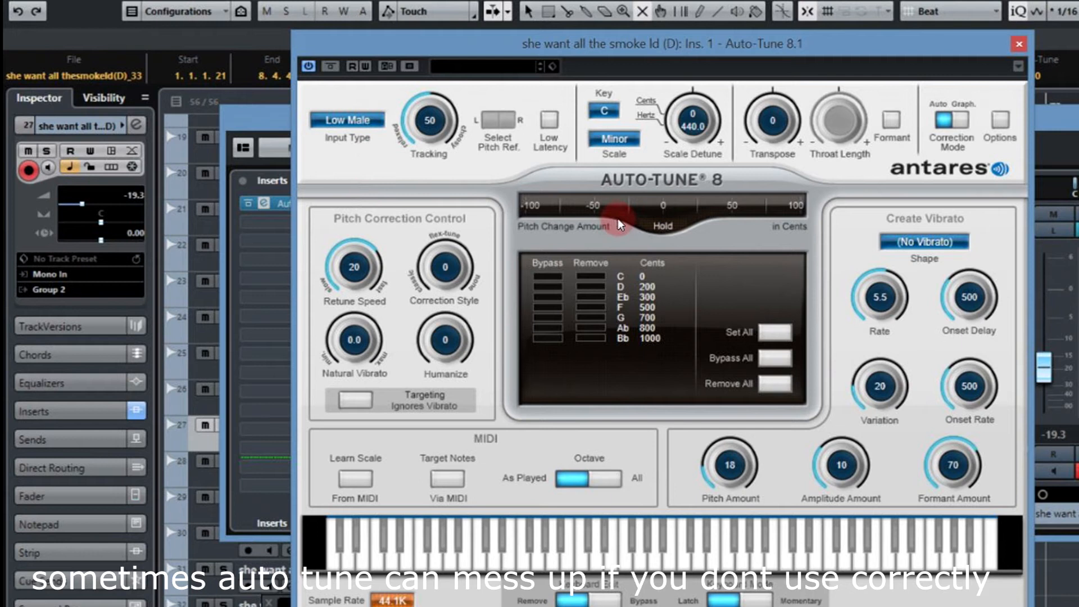
left_click(1018, 48)
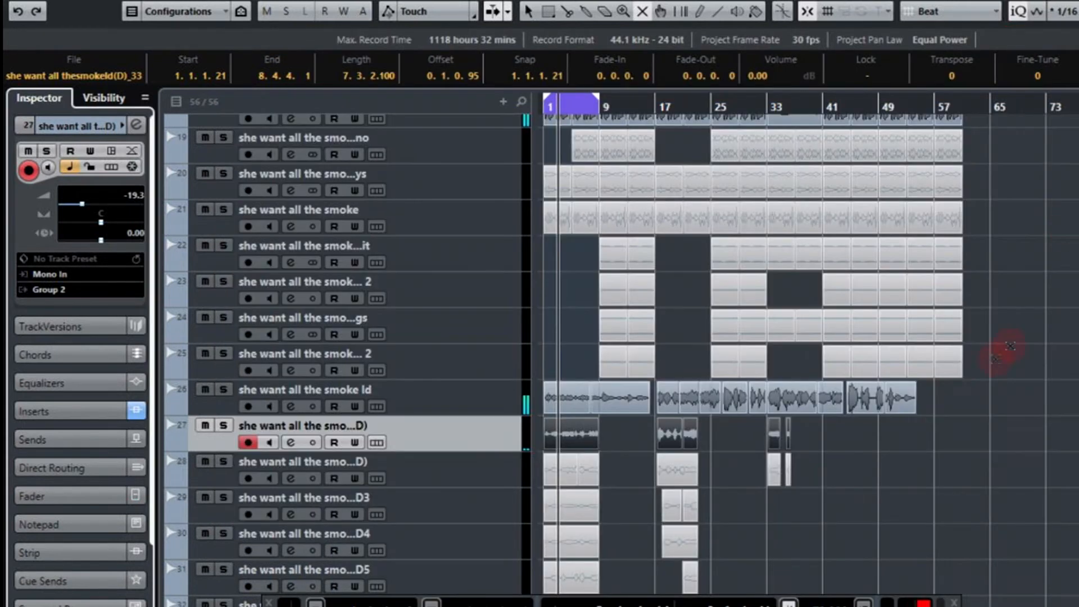
Unmute the vocal events on track 28 and set its volume to -18.6, comparing it with track 27's level.
left_click_drag(779, 472, 512, 481)
left_click(512, 481)
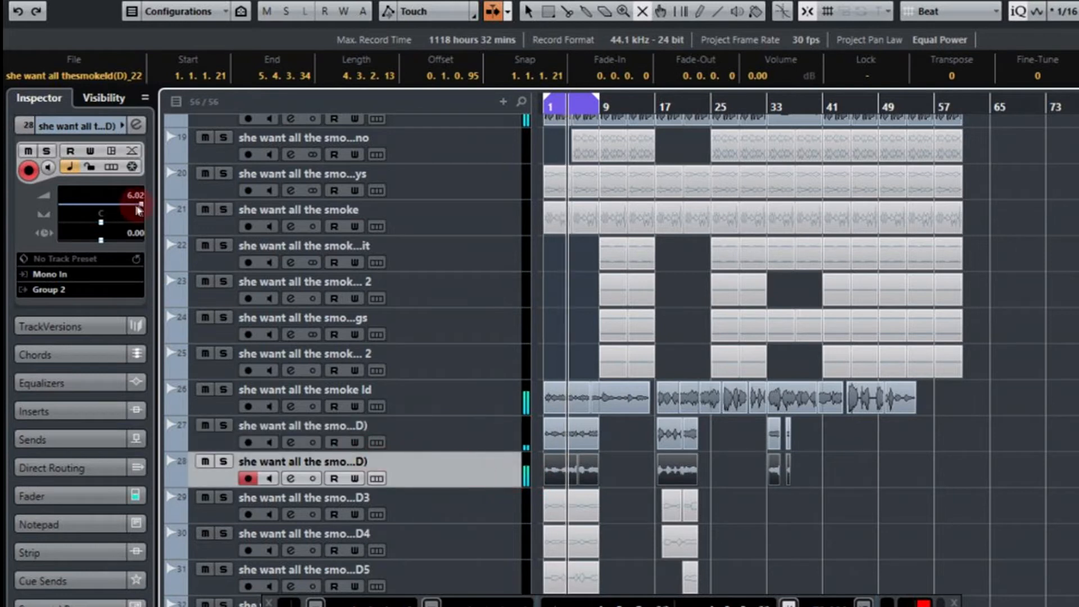
left_click_drag(128, 210, 87, 208)
left_click(449, 428)
left_click(453, 472)
left_click(465, 435)
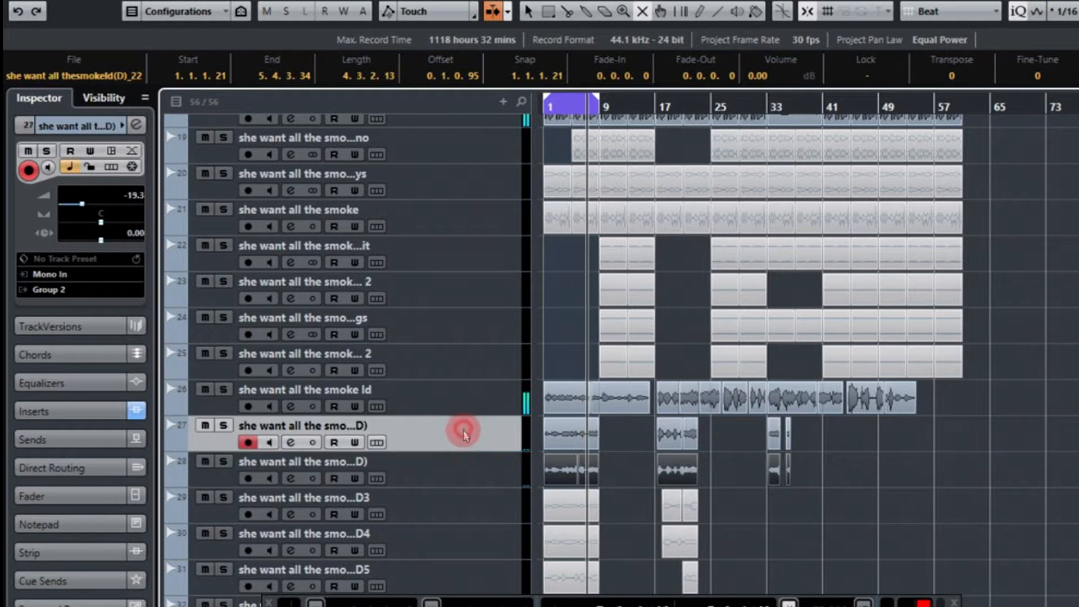
left_click(455, 467)
left_click(85, 205)
left_click_drag(84, 204, 85, 207)
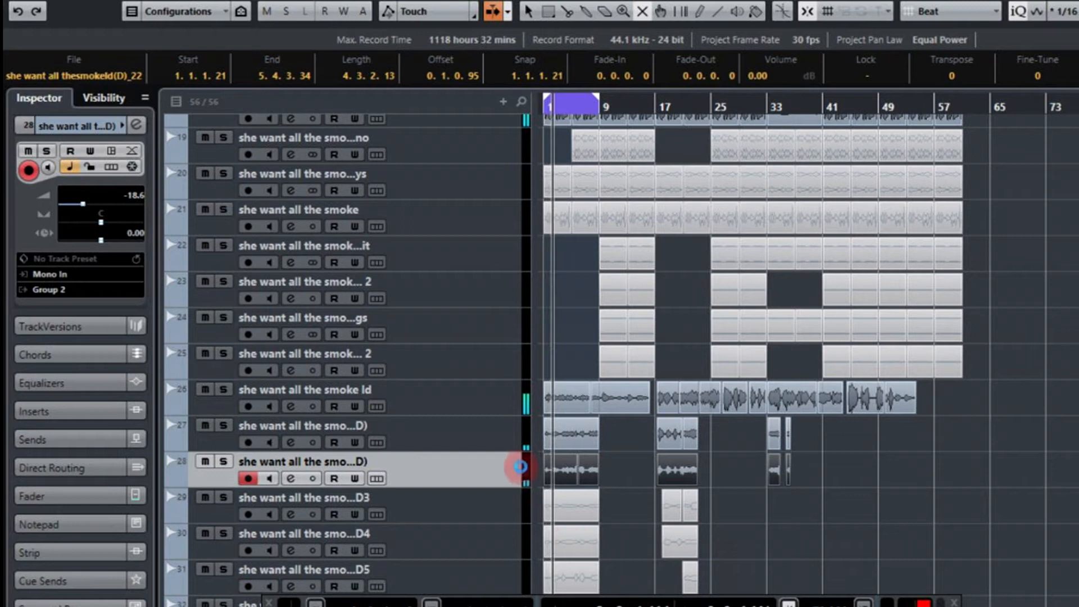
Select the Group 2 bus among the group tracks and open its channel settings.
left_click(495, 430)
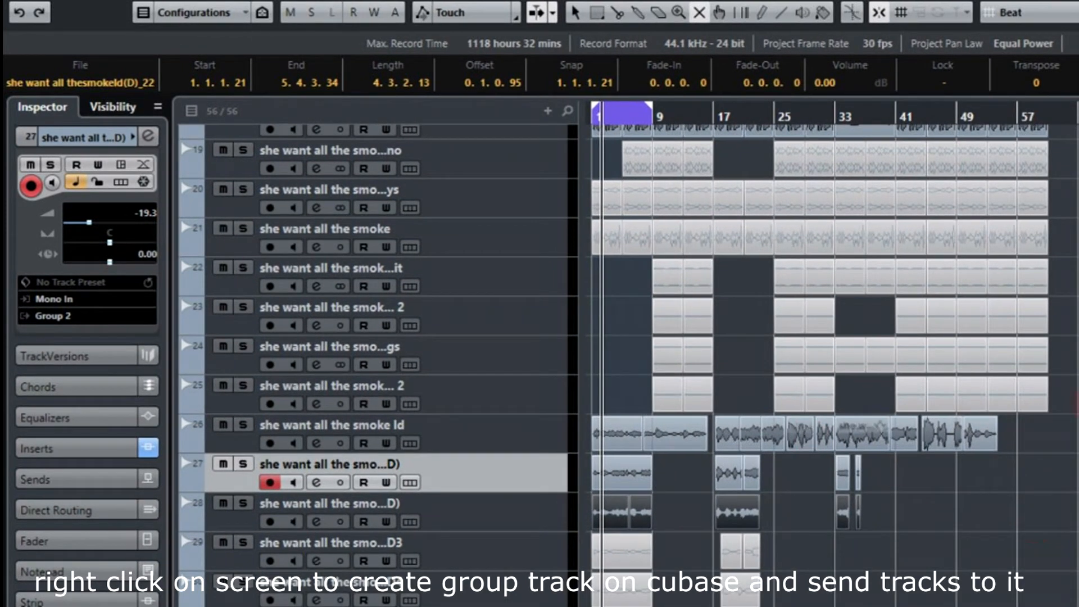
scroll(674, 428, "down", 10)
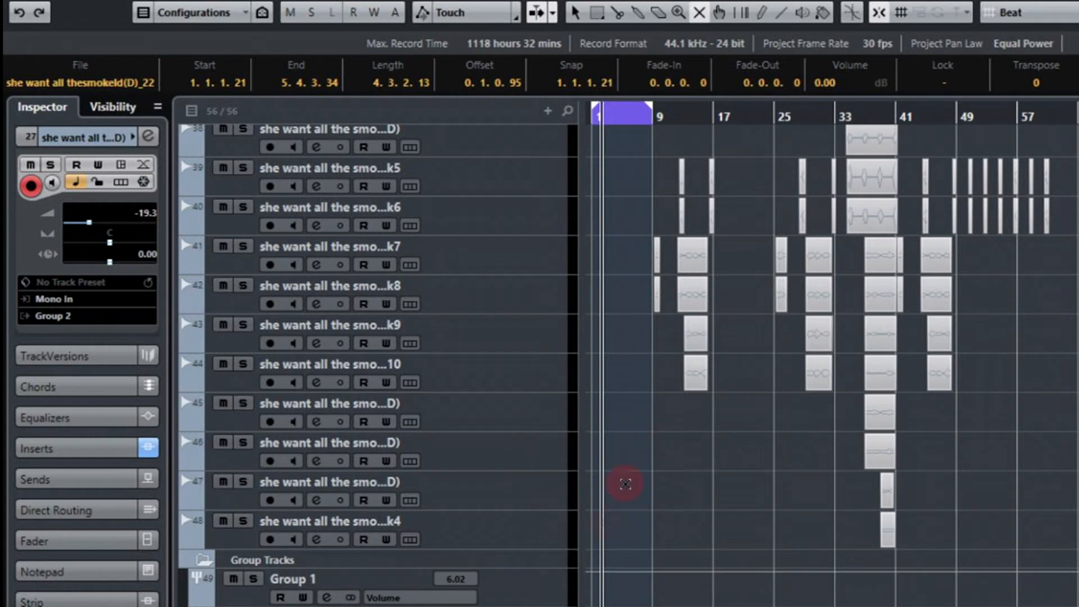
left_click(314, 606)
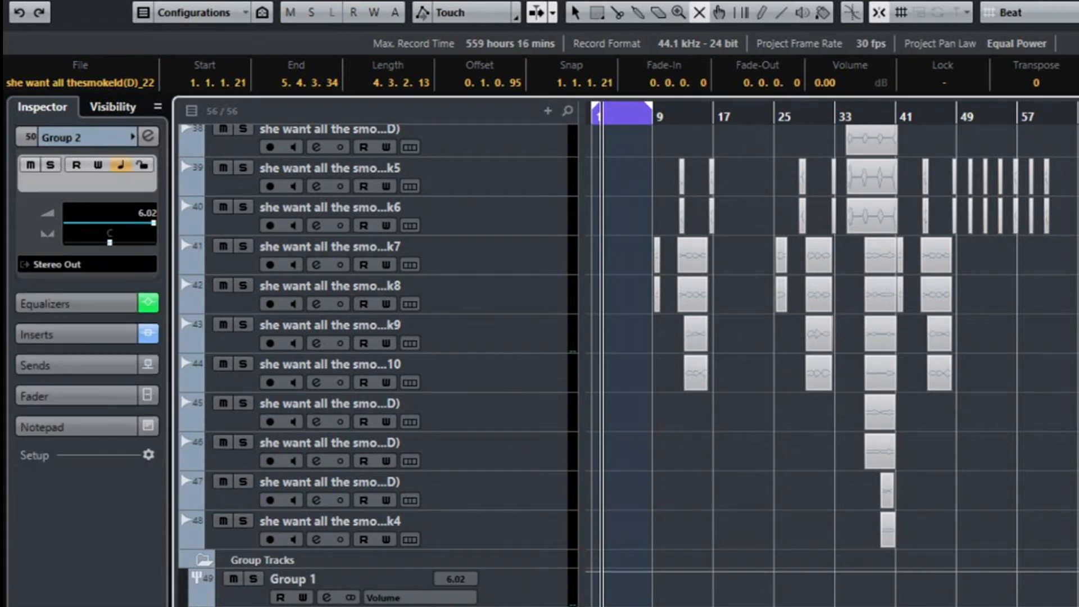
left_click(549, 589)
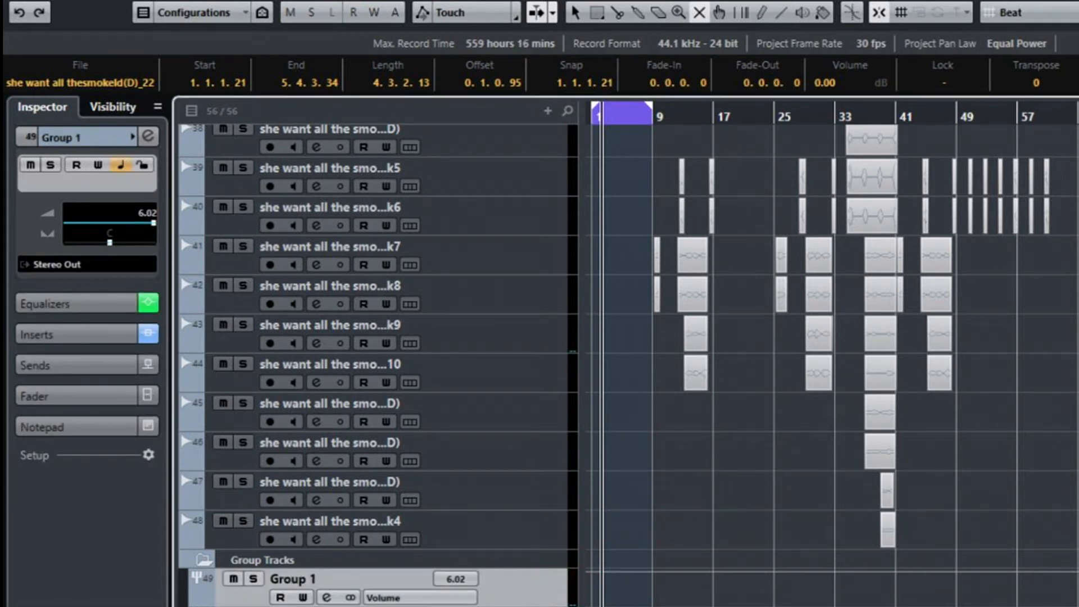
left_click(544, 606)
left_click(544, 589)
left_click(544, 606)
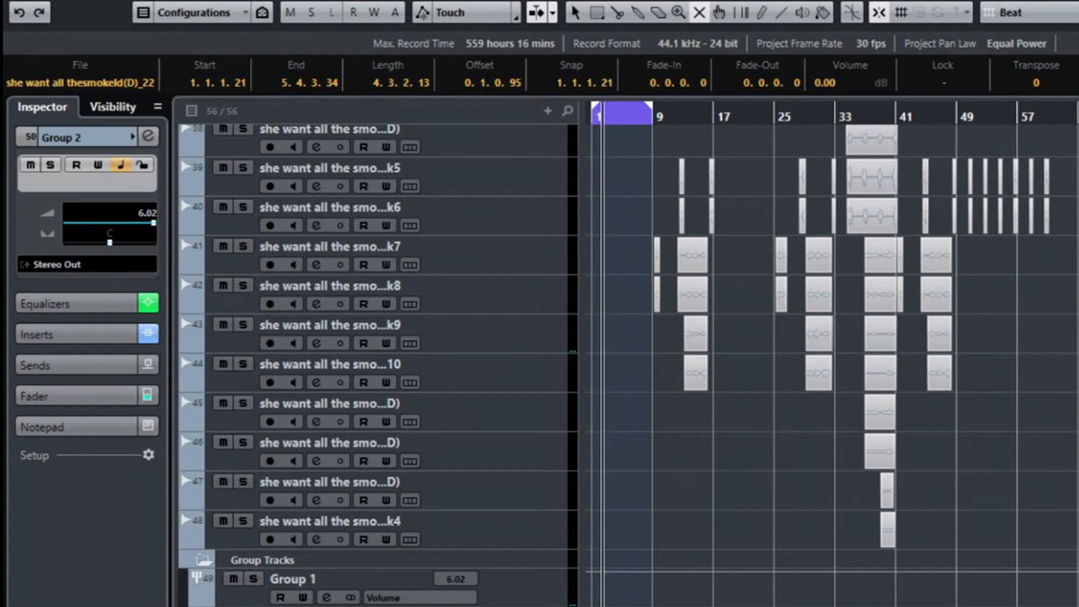
left_click(149, 137)
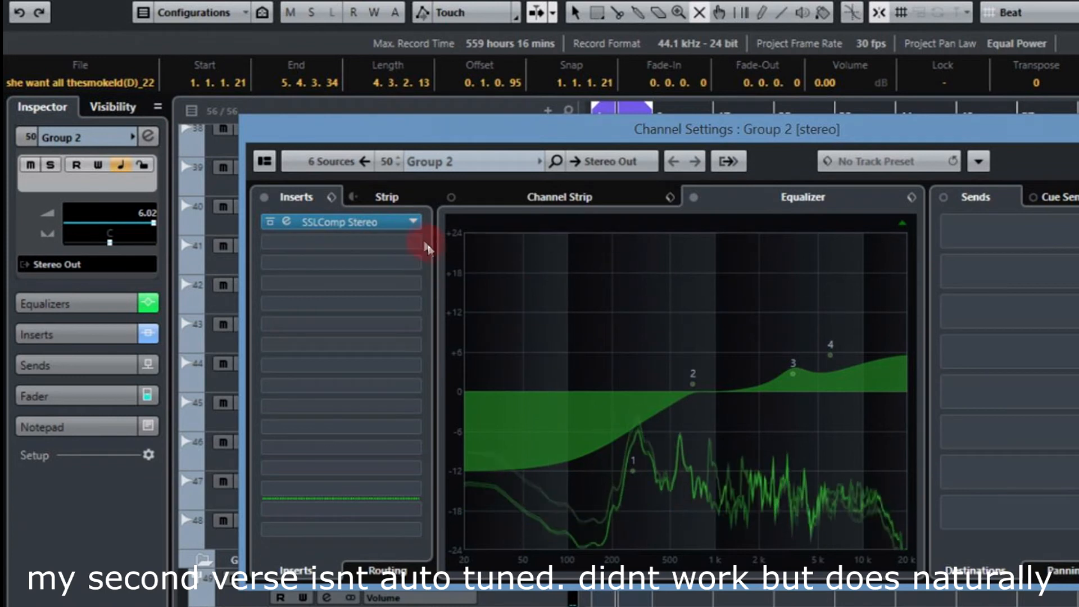
Insert MannyM Reverb Stereo in Group 2's second insert slot.
left_click(416, 243)
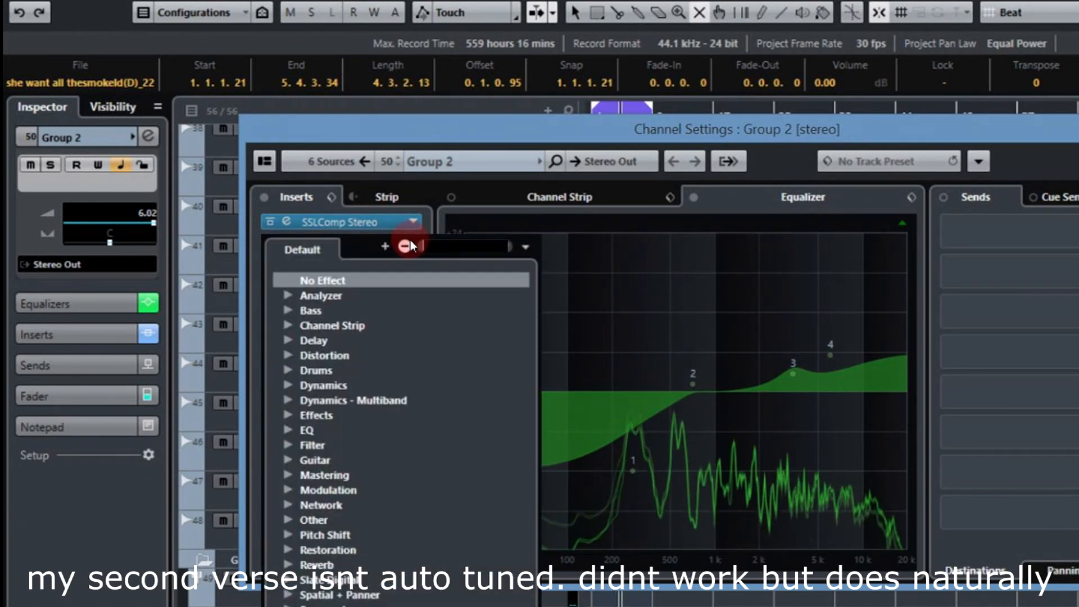
left_click(290, 536)
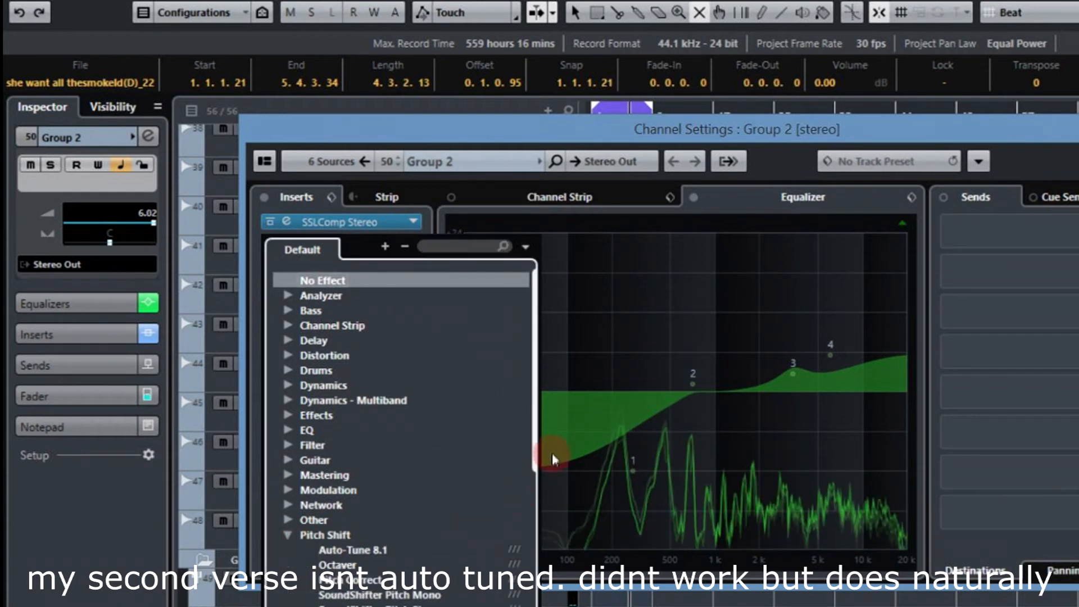
left_click_drag(537, 453, 321, 474)
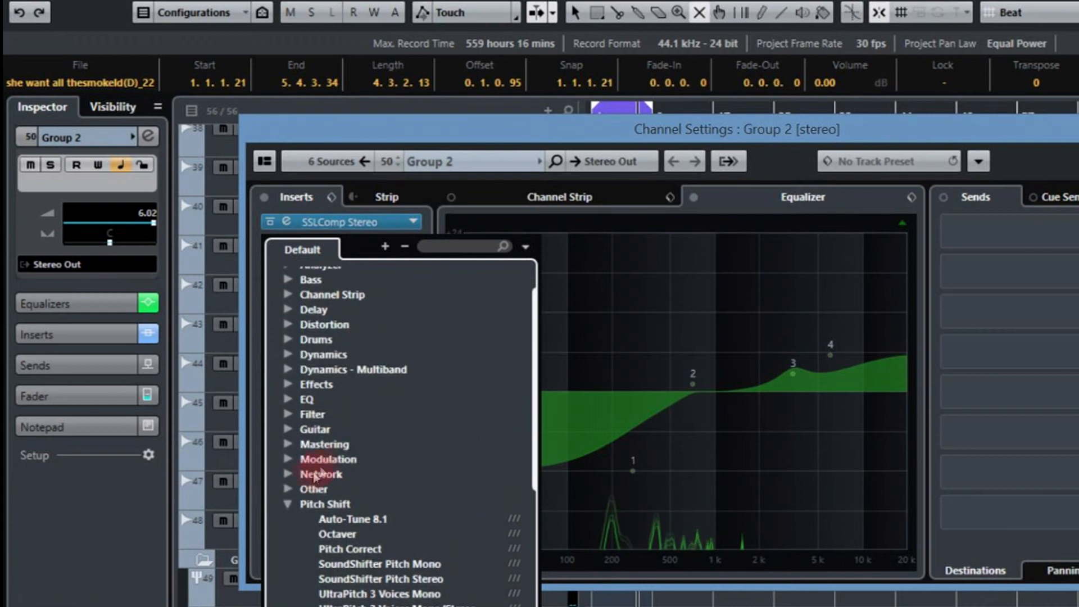
left_click(290, 510)
left_click_drag(532, 457, 532, 496)
left_click(287, 511)
left_click_drag(531, 429, 520, 550)
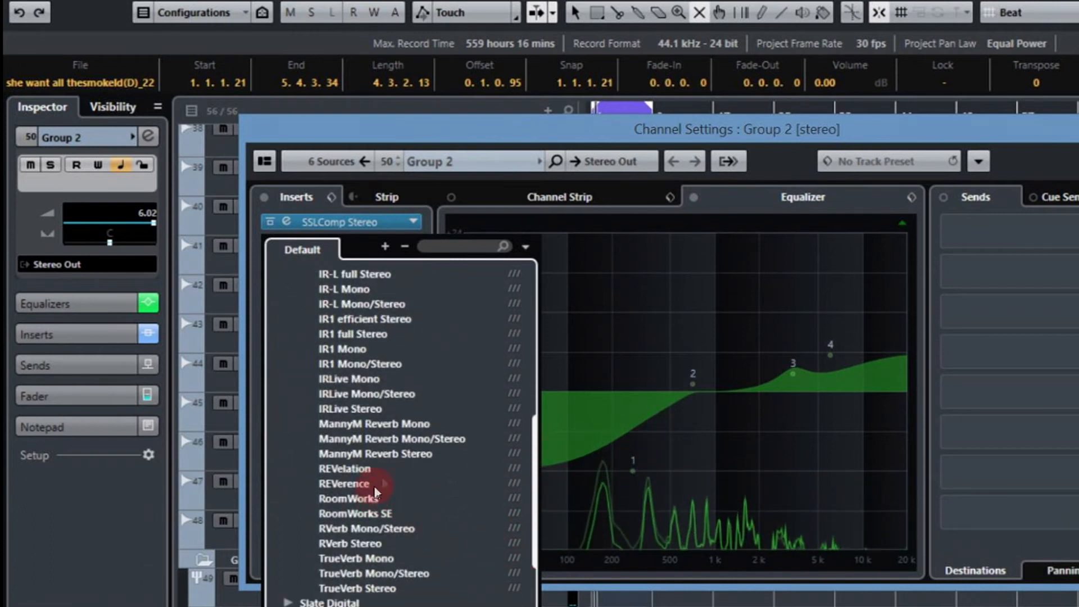
left_click(397, 453)
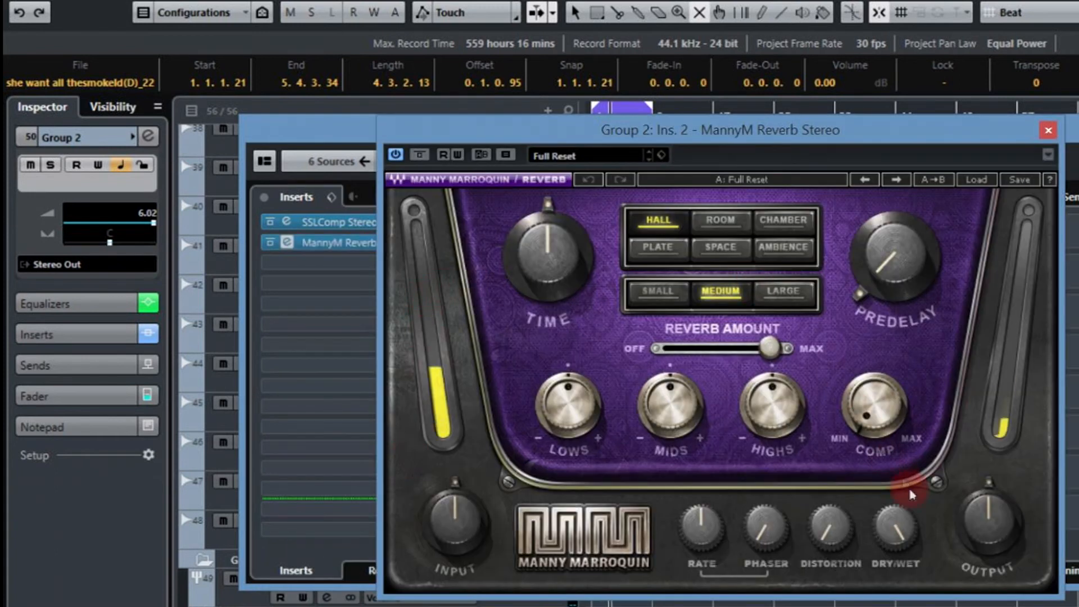
Turn the reverb's dry/wet to about halfway and lower its reverb amount to about a quarter.
left_click_drag(897, 525, 897, 501)
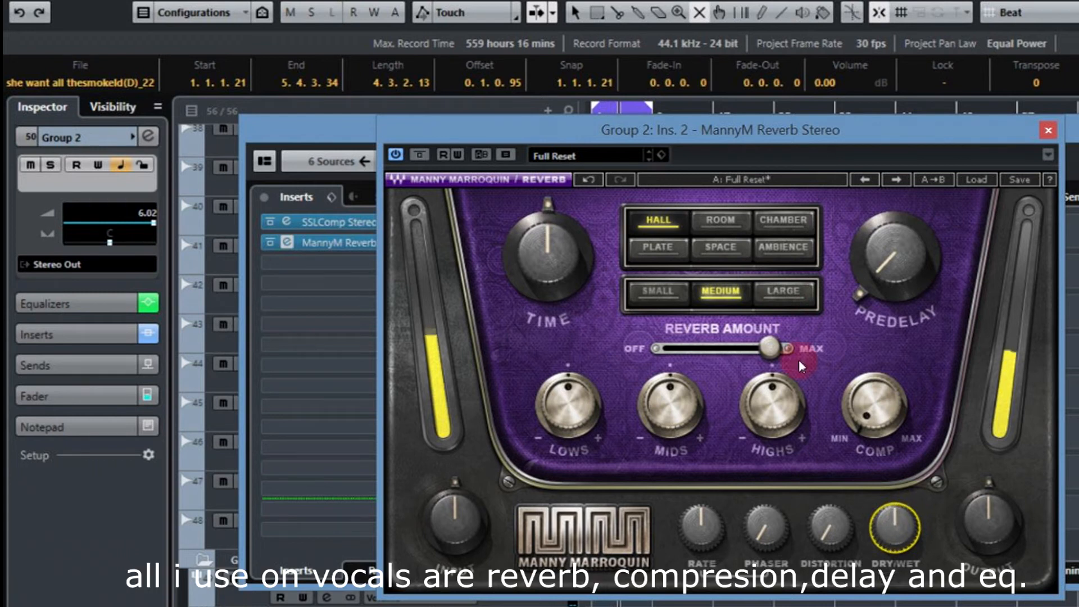
left_click_drag(770, 348, 686, 349)
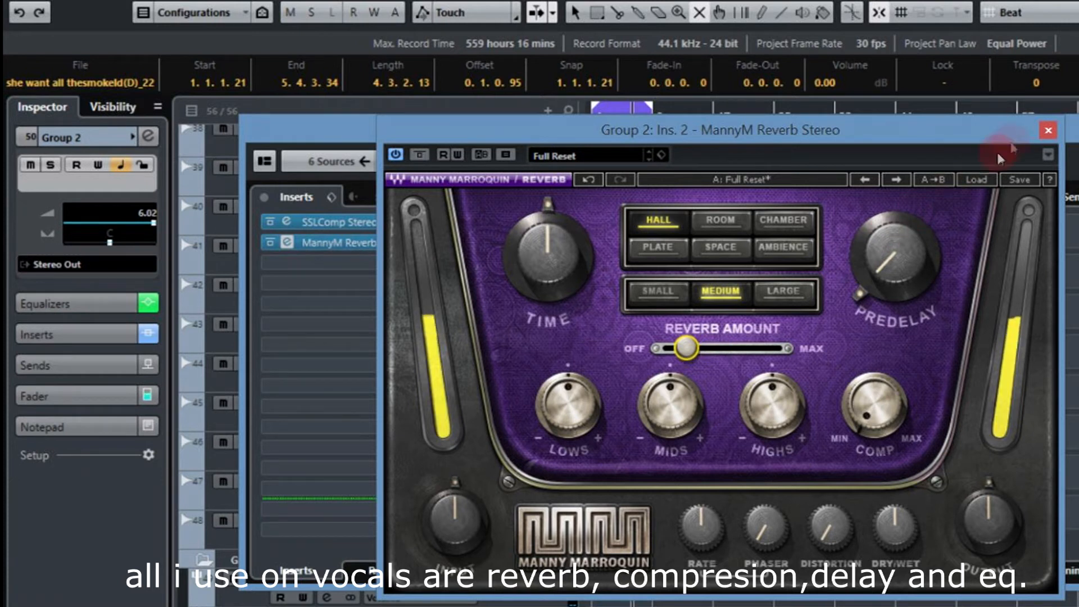
left_click(1049, 130)
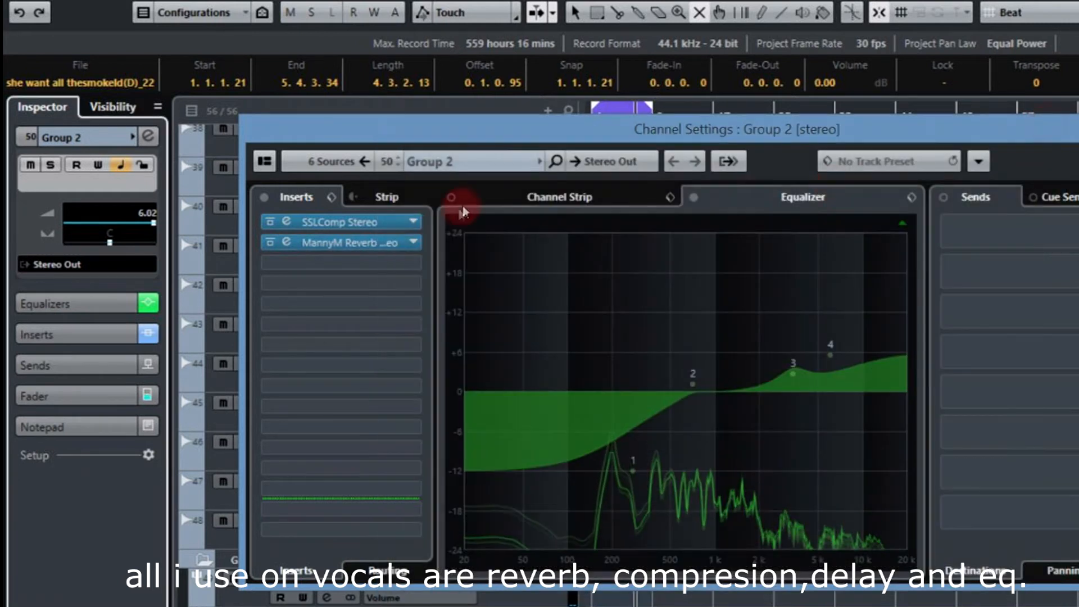
Insert MonoDelay in Group 2's third insert slot and lower its feedback to 35.5.
left_click(416, 263)
left_click(290, 361)
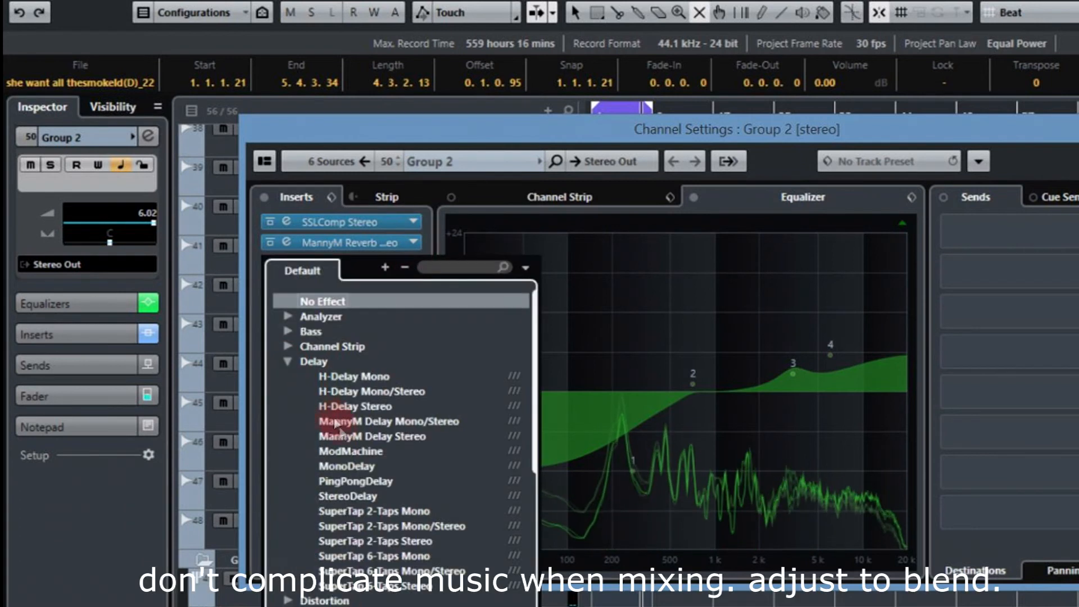
left_click(345, 469)
left_click(879, 297)
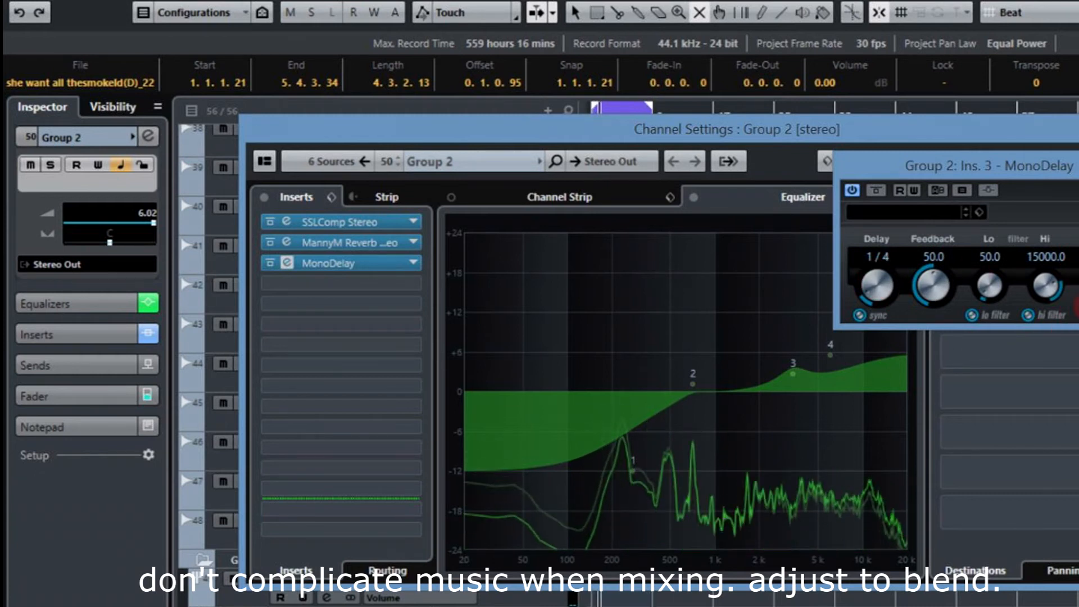
scroll(928, 301, "down", 1)
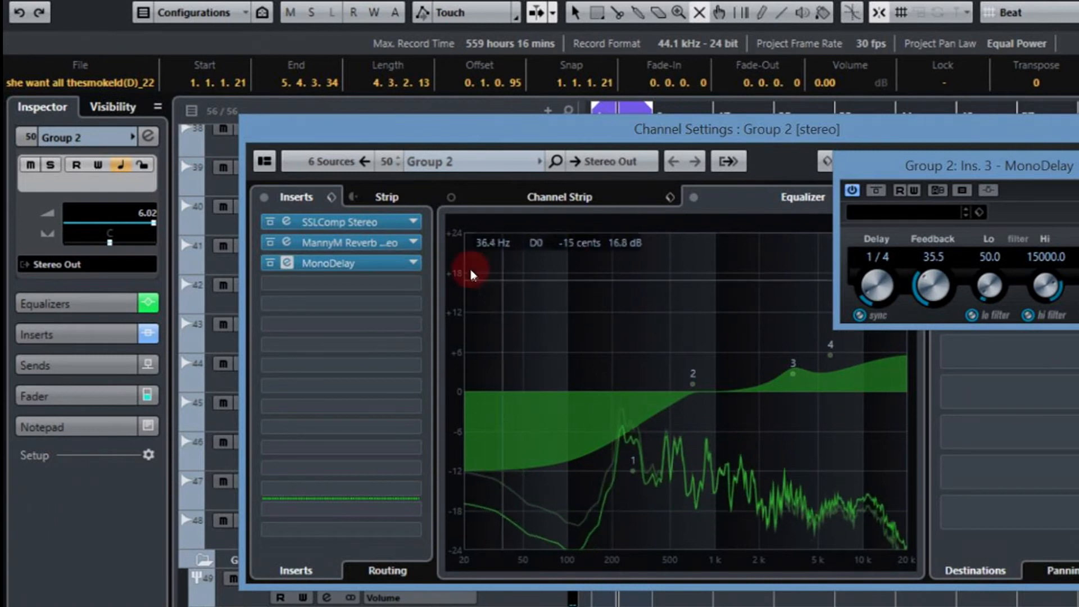
Audition Group 2 in solo while rechecking its MonoDelay, ending with the solo off and the channel settings closed.
key("s")
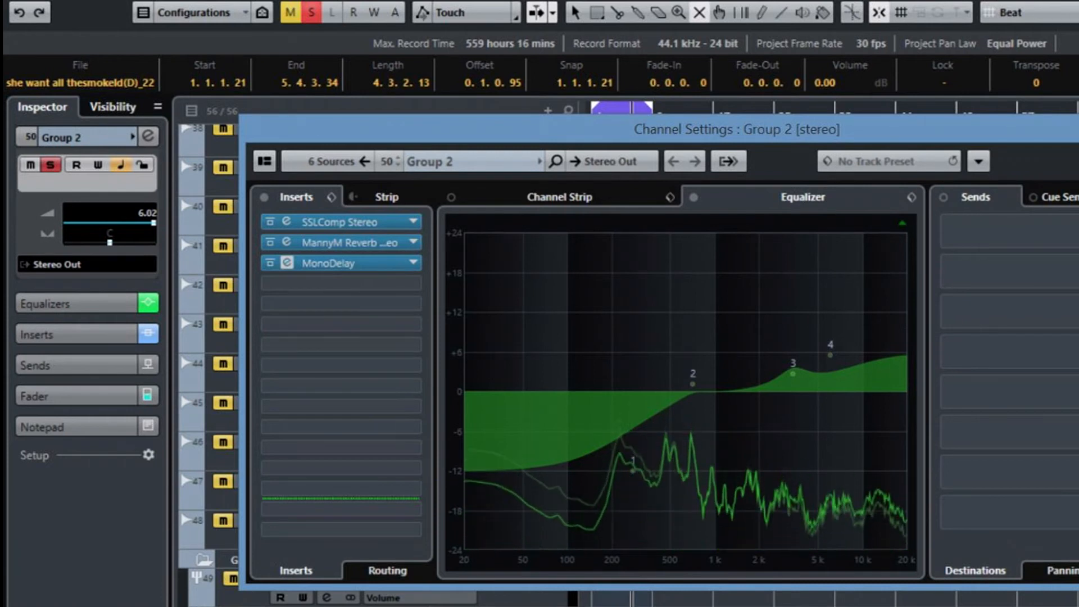
left_click(288, 264)
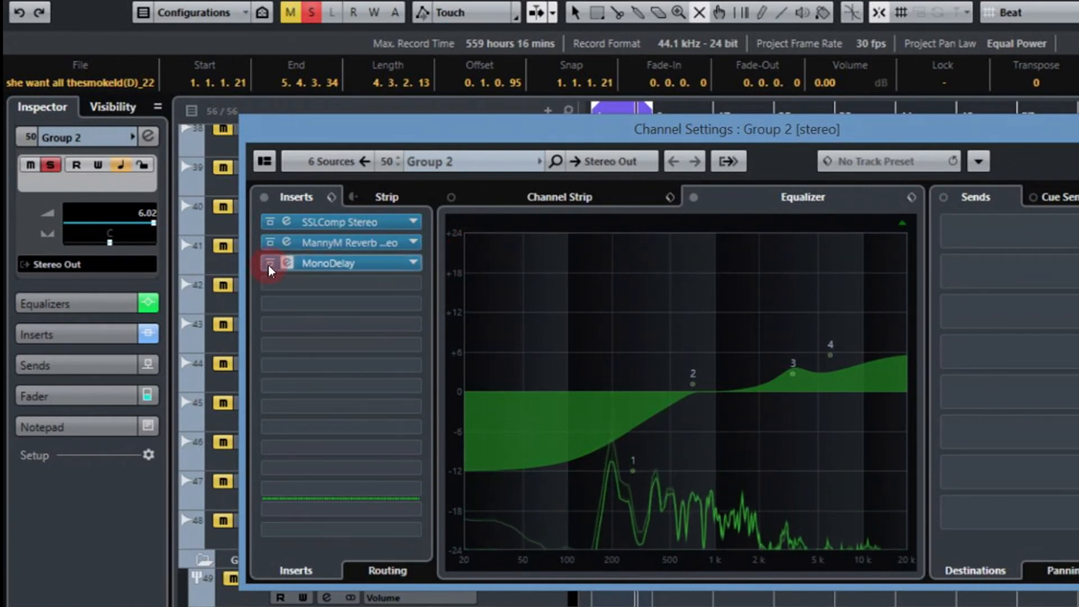
left_click(290, 263)
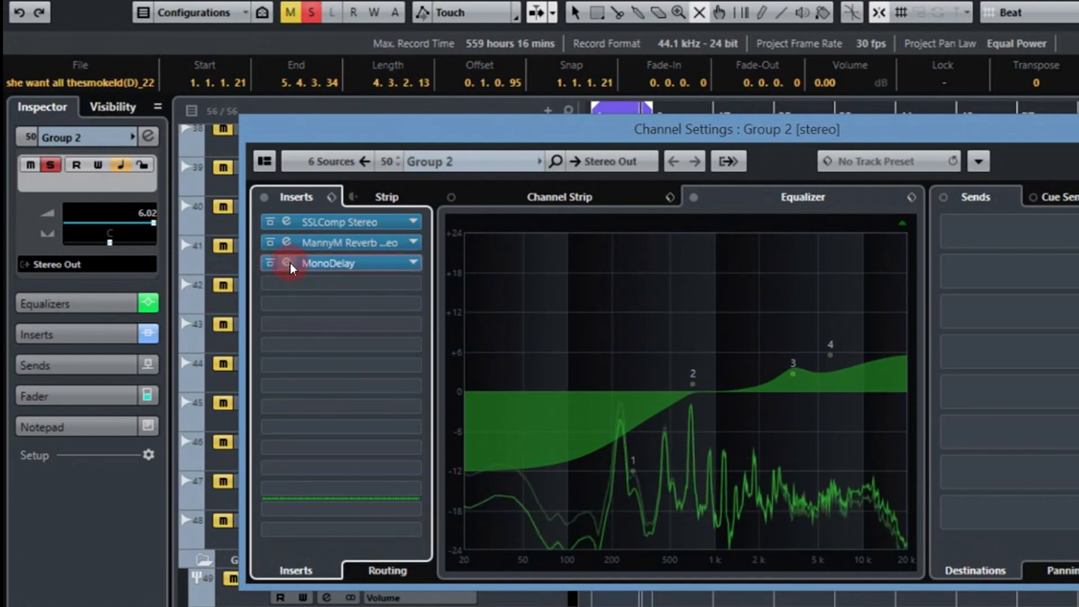
left_click(288, 263)
left_click(940, 285)
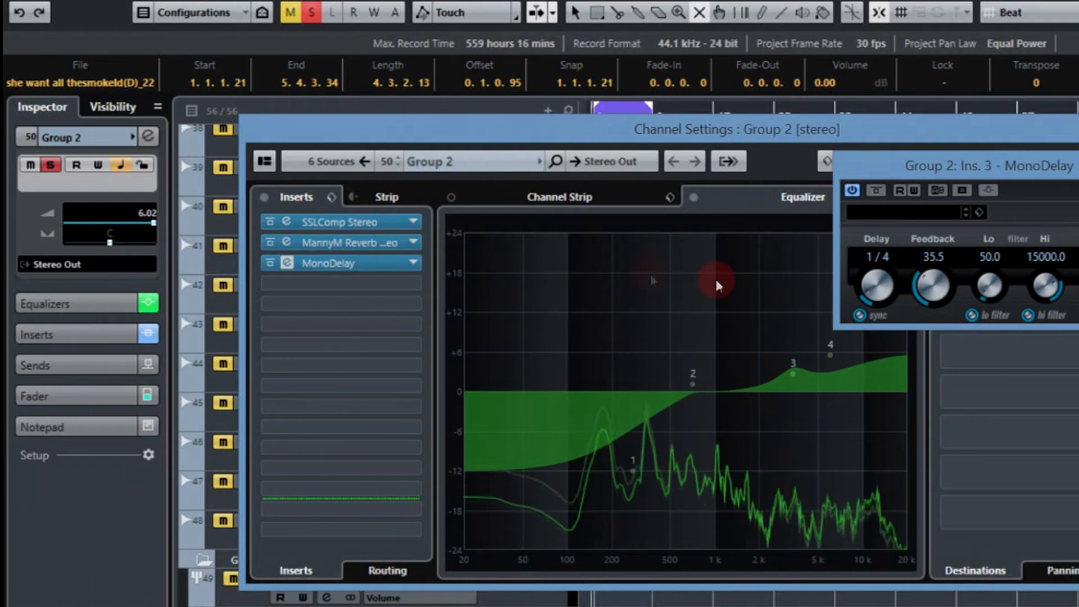
left_click(290, 263)
left_click(1073, 194)
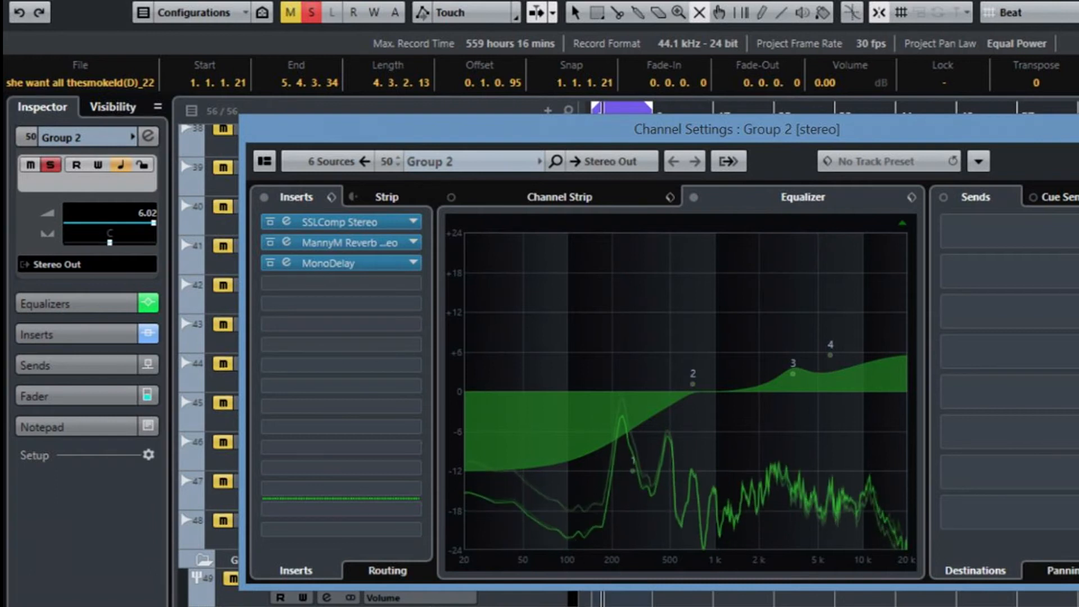
key("s")
key("Escape")
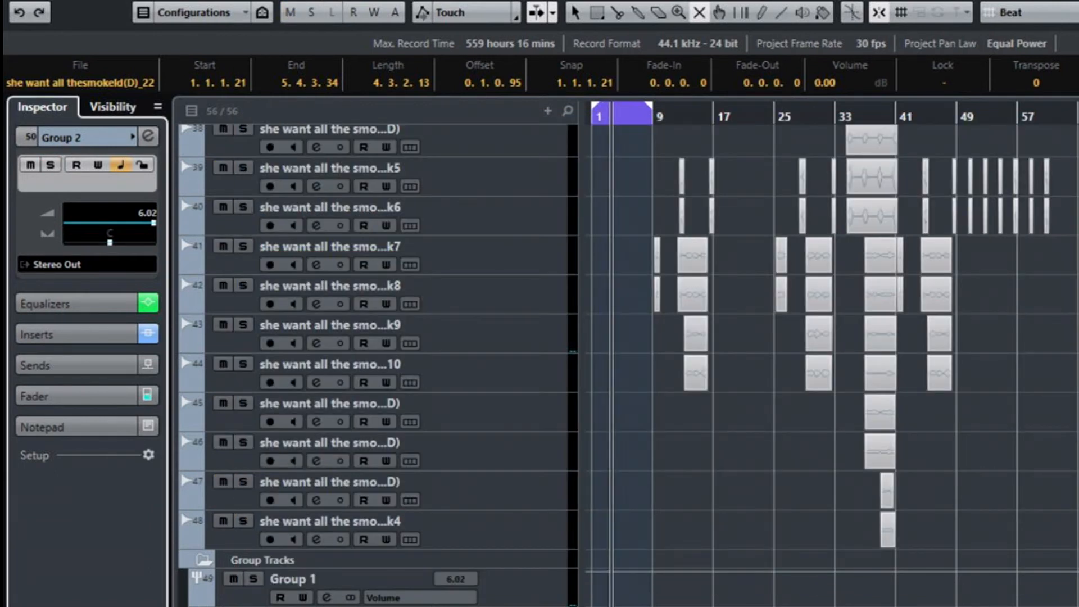
Unmute all the clips on background vocal track 29 (D3) and select that track.
left_click(776, 478)
scroll(628, 354, "up", 6)
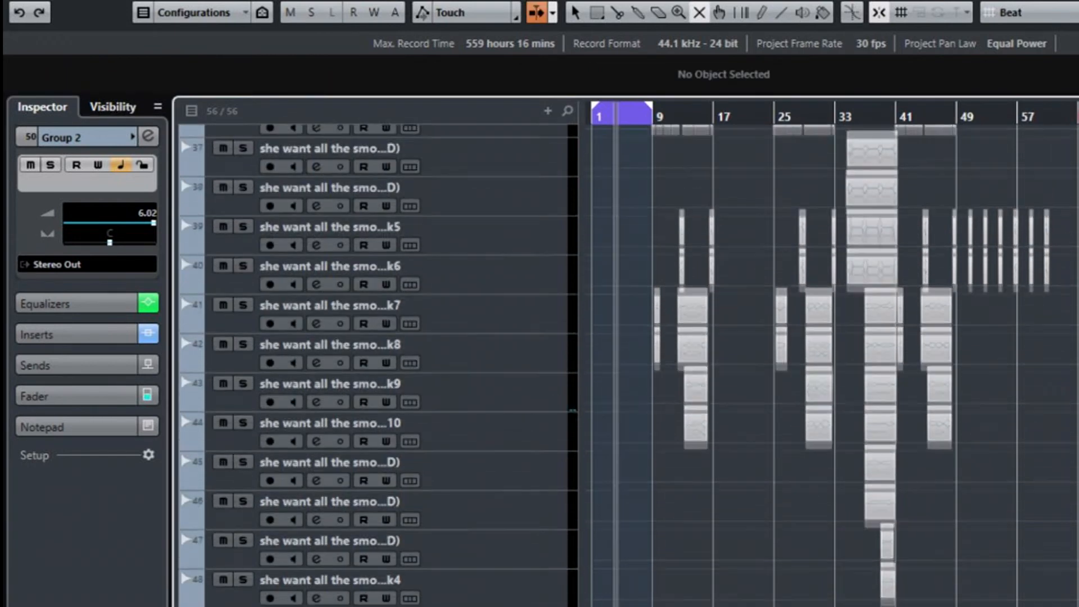
scroll(180, 193, "up", 10)
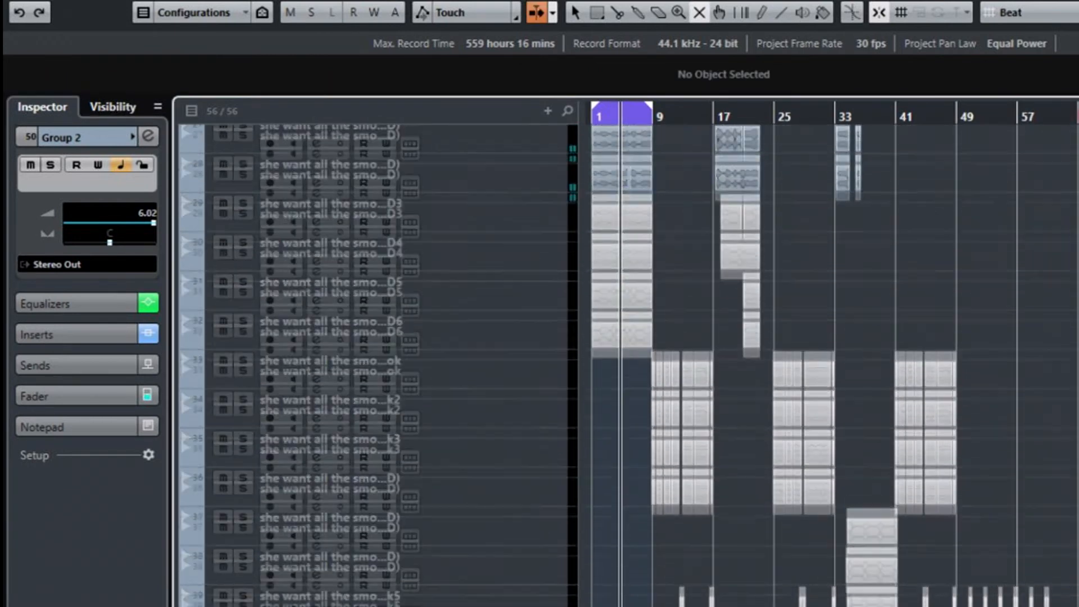
scroll(180, 200, "up", 4)
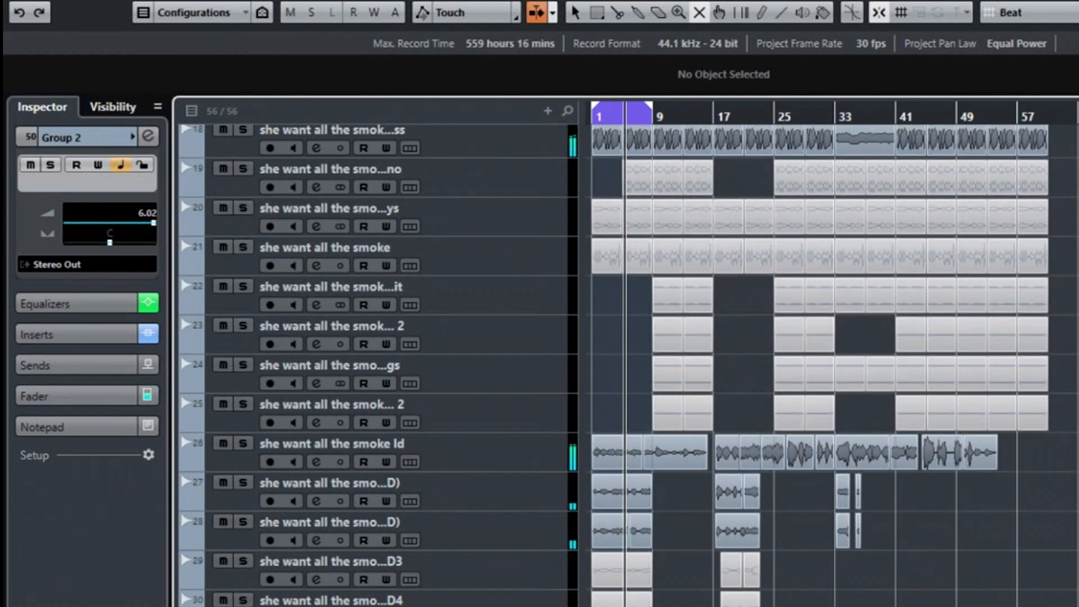
left_click_drag(1046, 568, 1060, 330)
left_click_drag(860, 272, 572, 269)
left_click(540, 262)
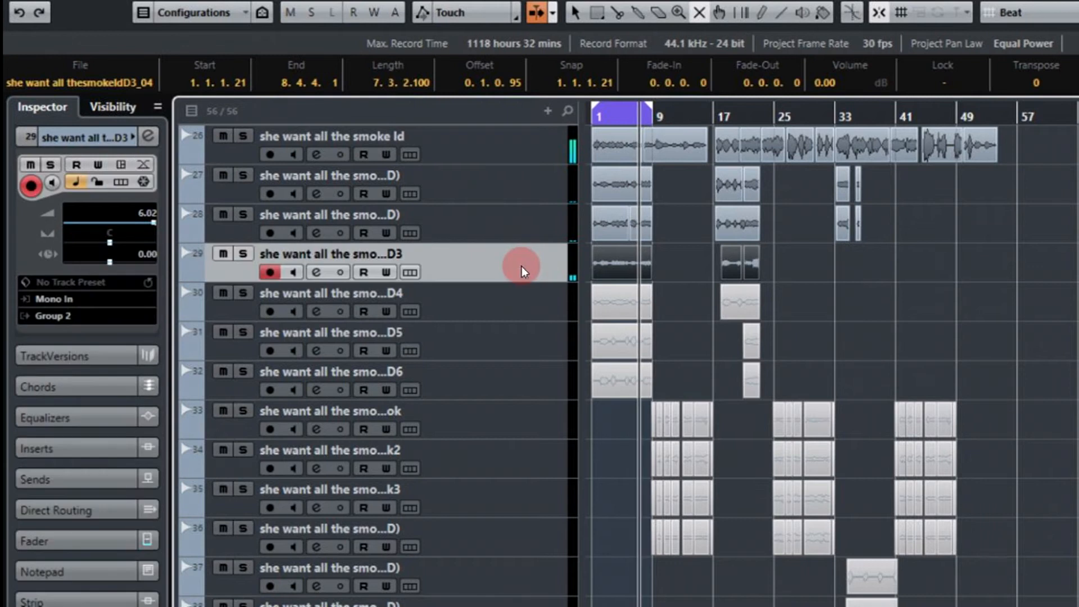
Lower track D3's volume to -17.3 and pan it to L70.
left_click(151, 222)
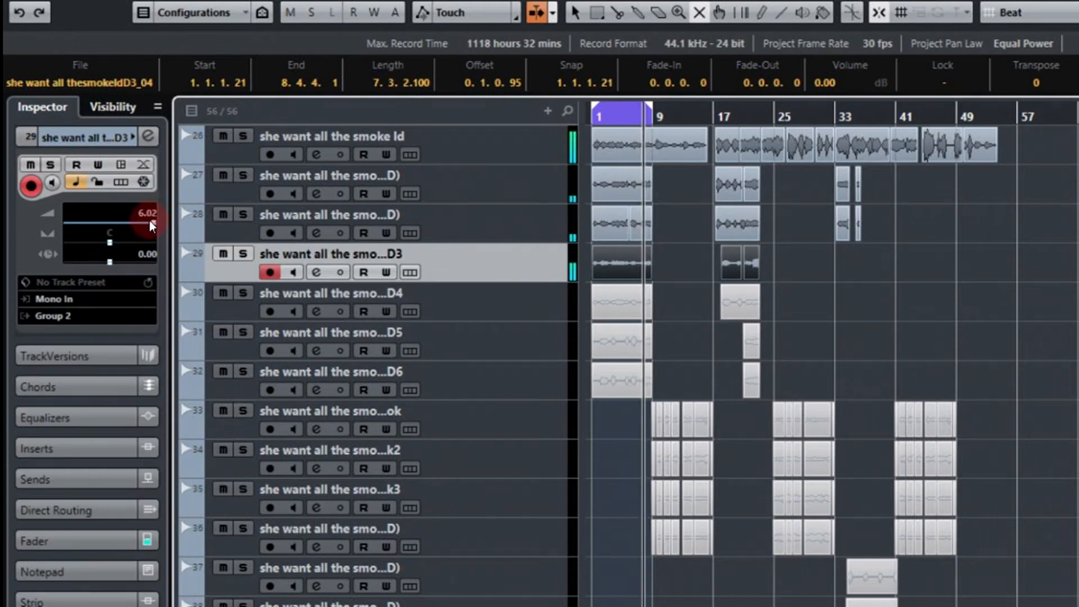
left_click_drag(151, 223, 90, 224)
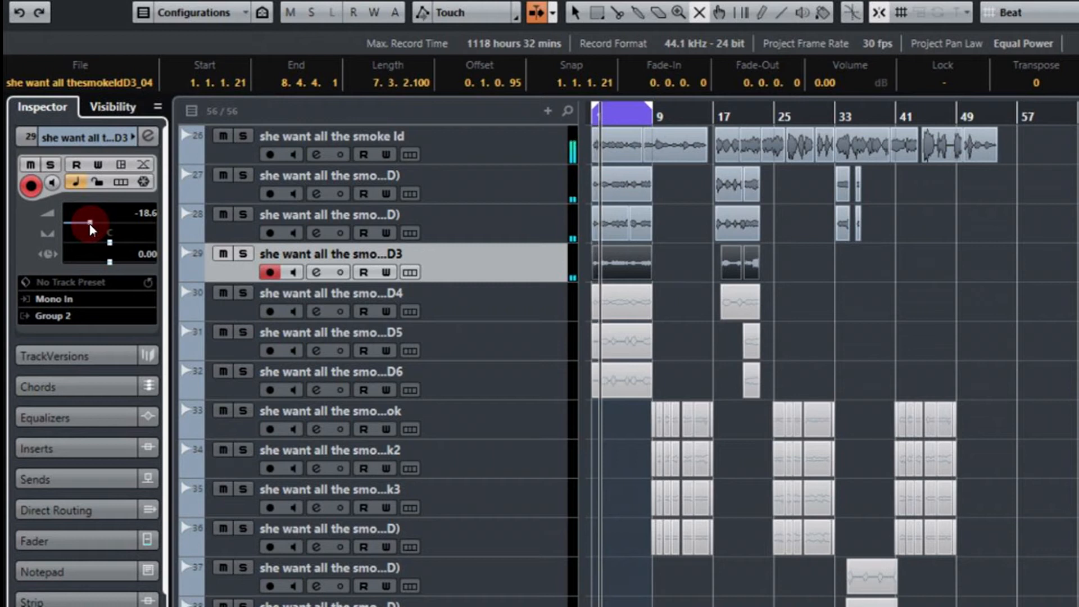
left_click(111, 242)
left_click_drag(115, 246, 79, 247)
left_click(90, 223)
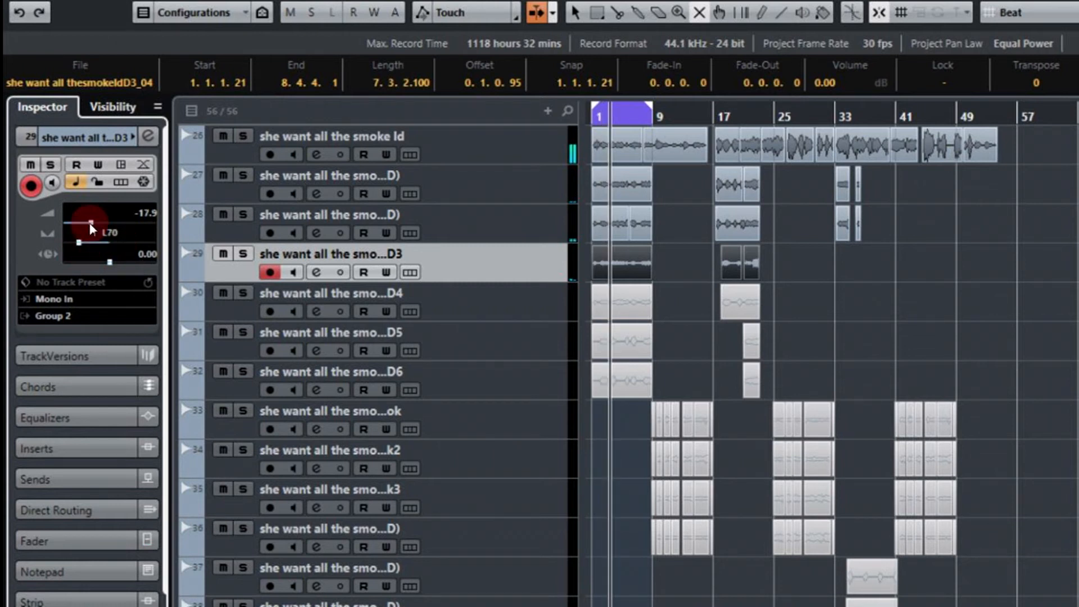
left_click_drag(91, 228, 90, 228)
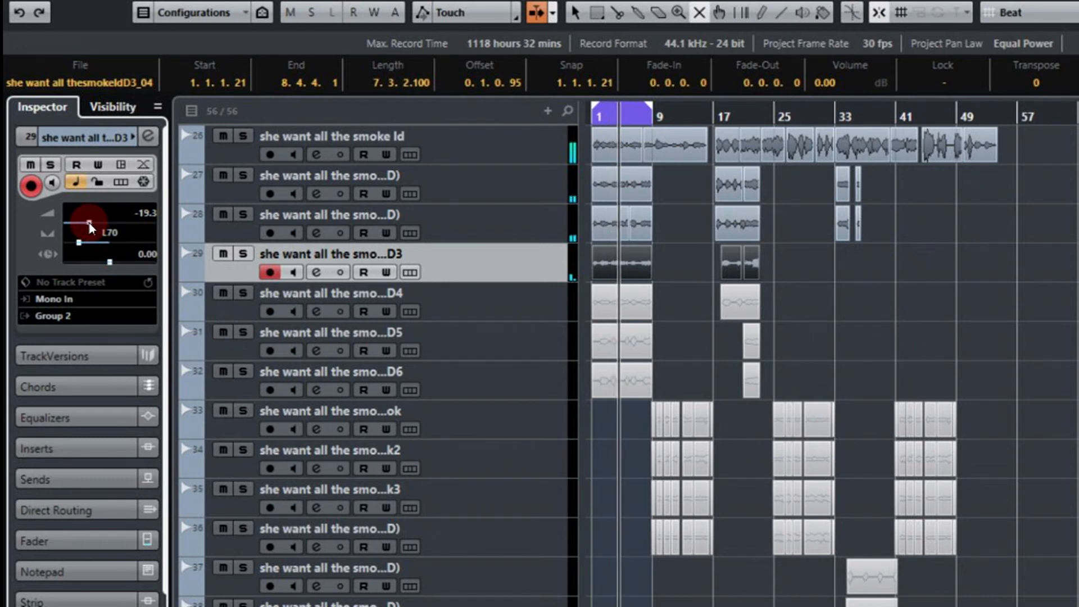
left_click_drag(91, 228, 93, 223)
Insert the Auto-Tune 8.1 pitch corrector in track D3's first insert slot.
left_click(147, 136)
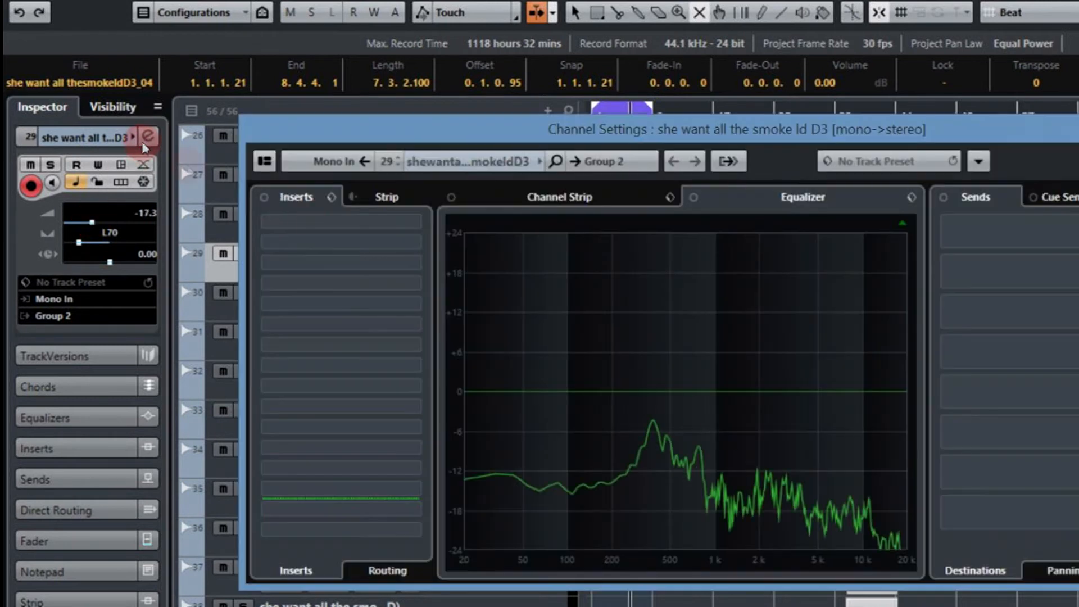
left_click(411, 221)
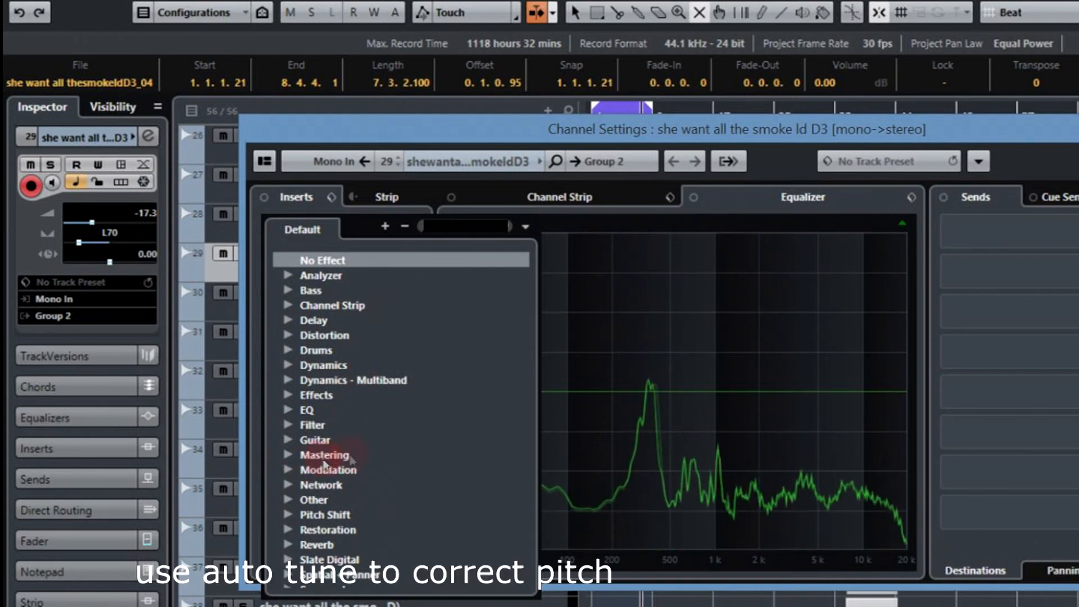
left_click(287, 516)
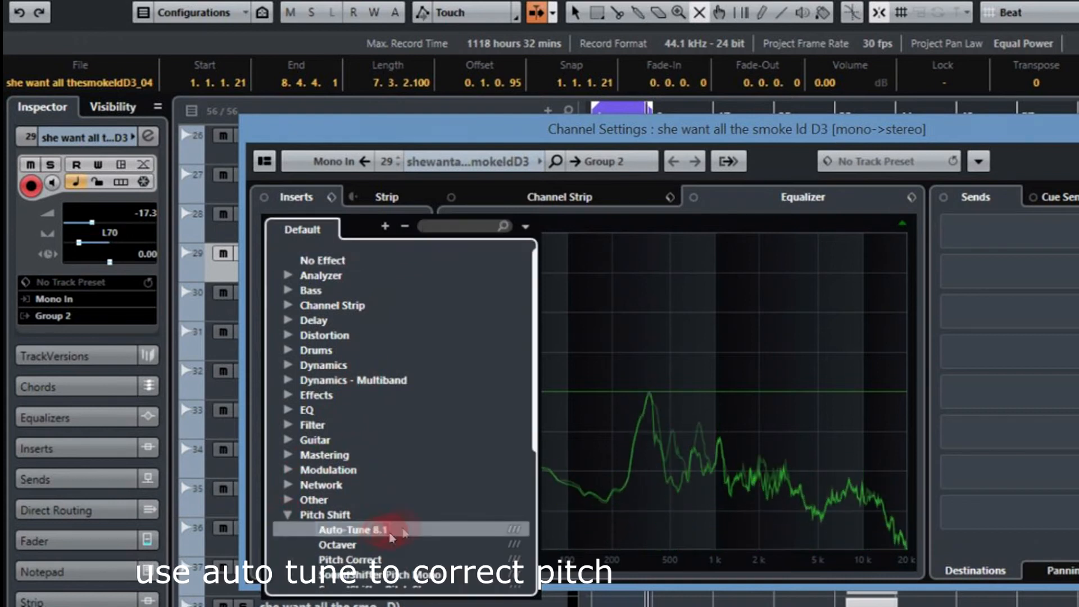
left_click(371, 526)
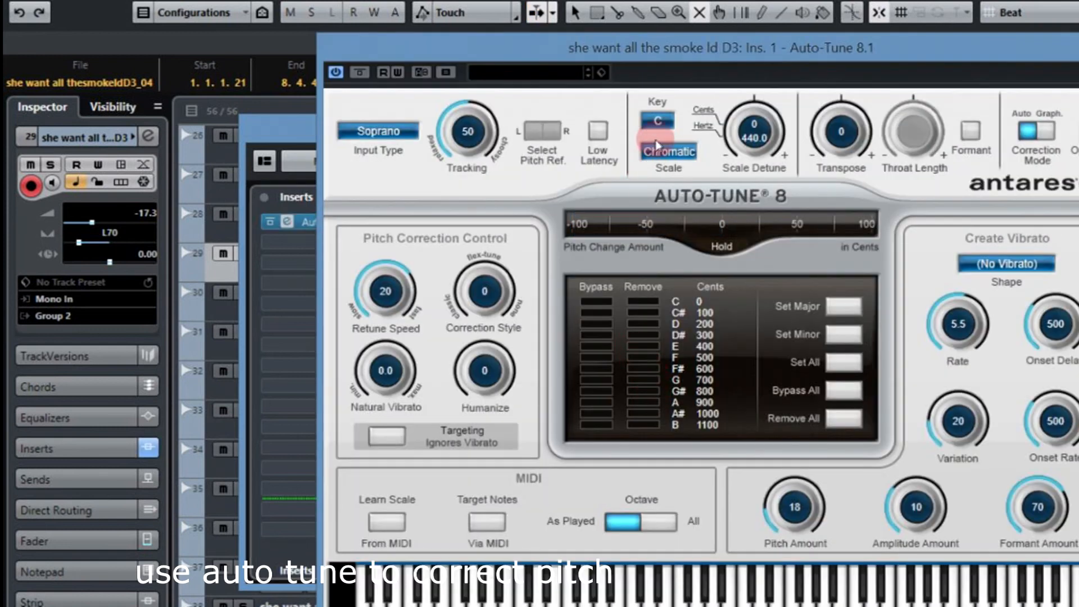
Set track D3's Auto-Tune to the Minor scale with Low Male input type, and close its plug-in and channel windows.
left_click(665, 151)
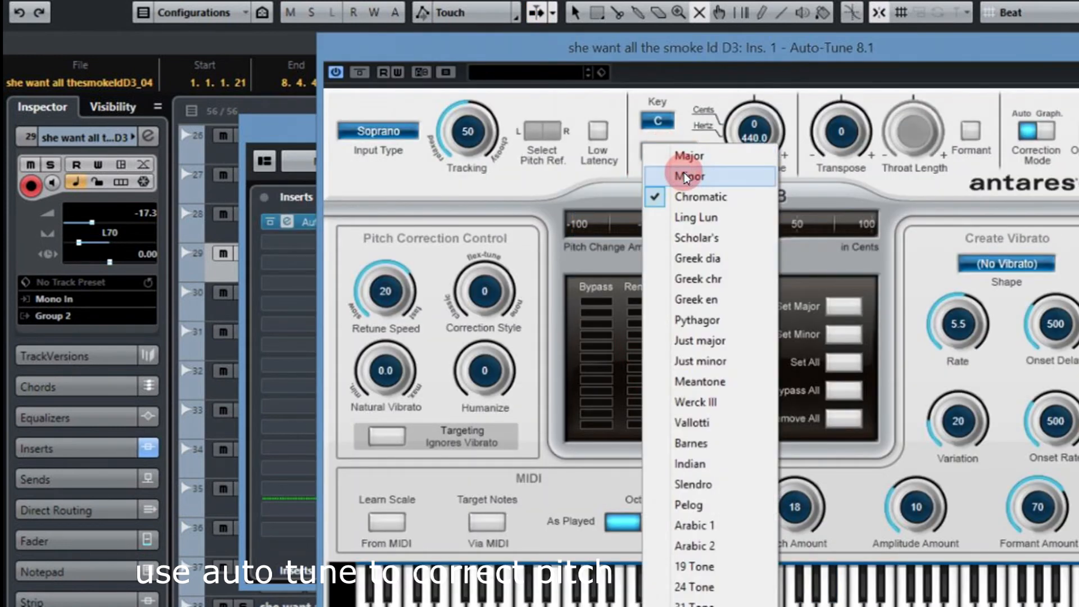
left_click(686, 178)
left_click(394, 131)
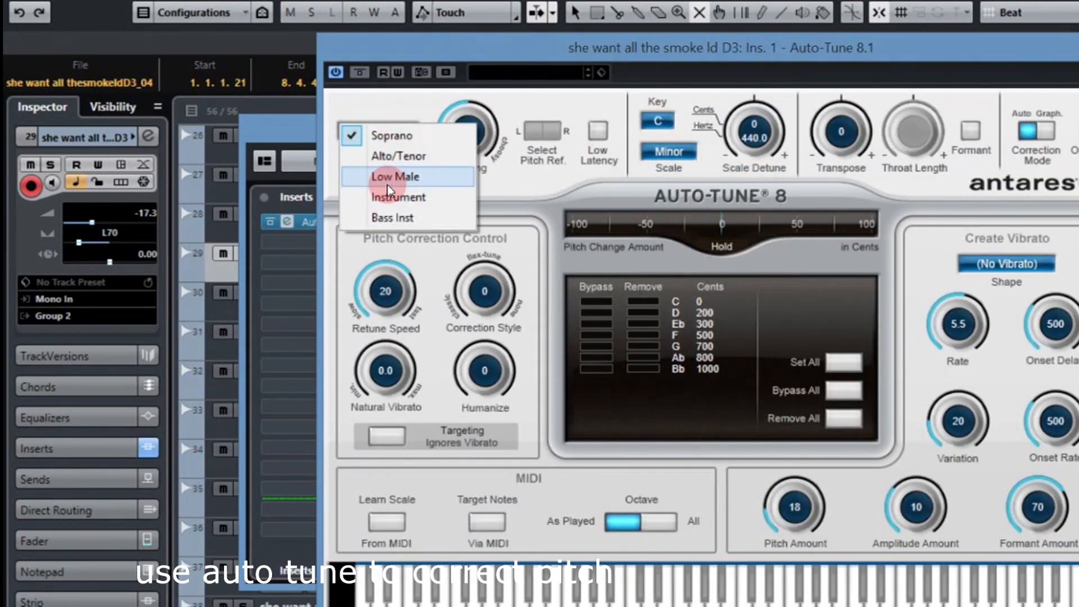
left_click(388, 178)
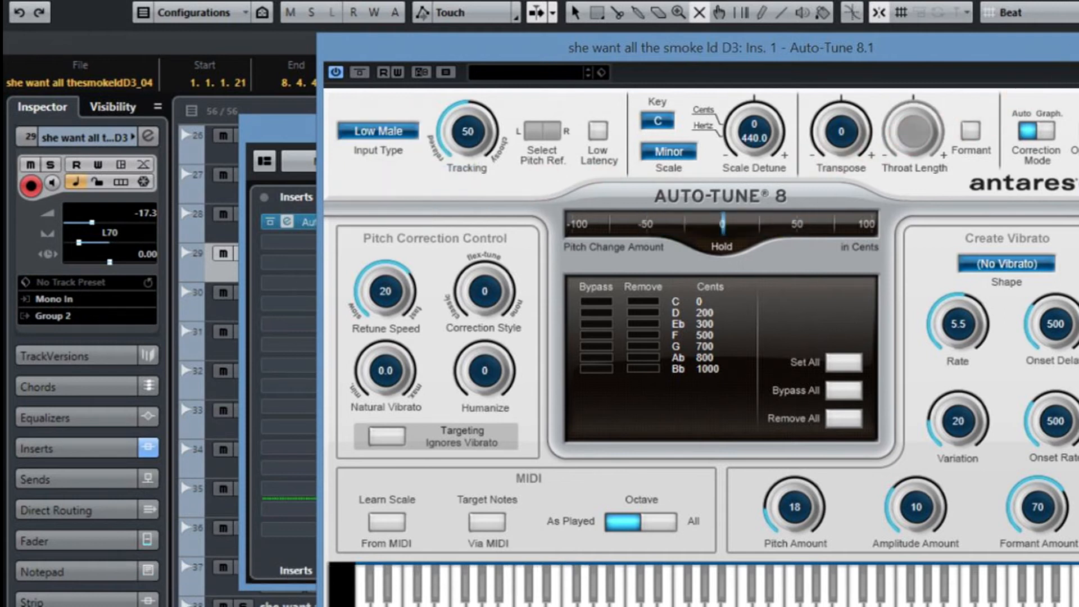
left_click(1078, 42)
left_click(1078, 125)
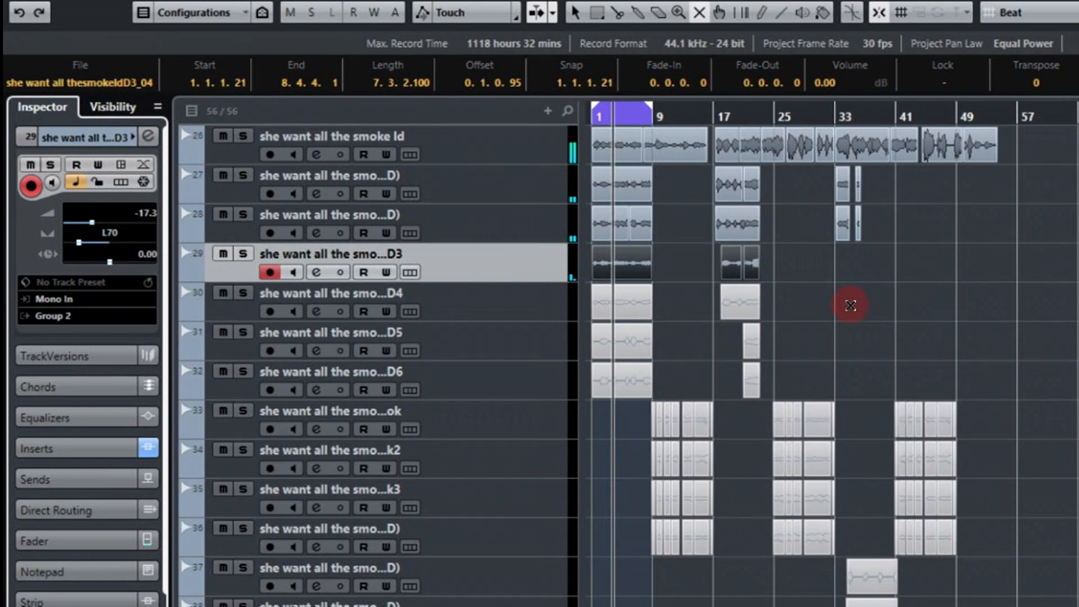
Pan background vocal track 30 (D4) to R70, opposite its D3 partner.
left_click(444, 309)
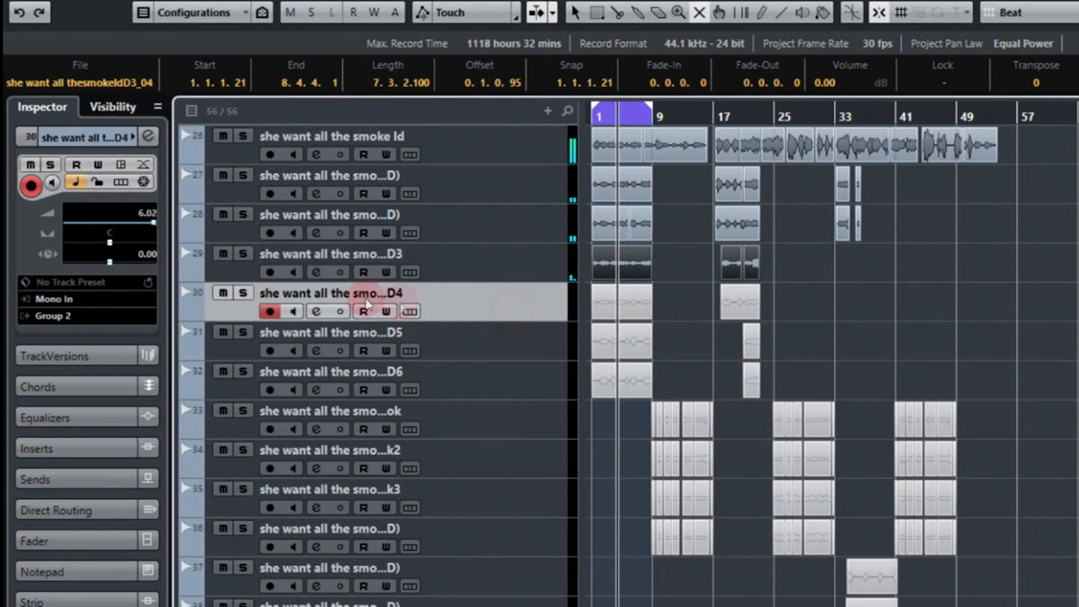
left_click(456, 270)
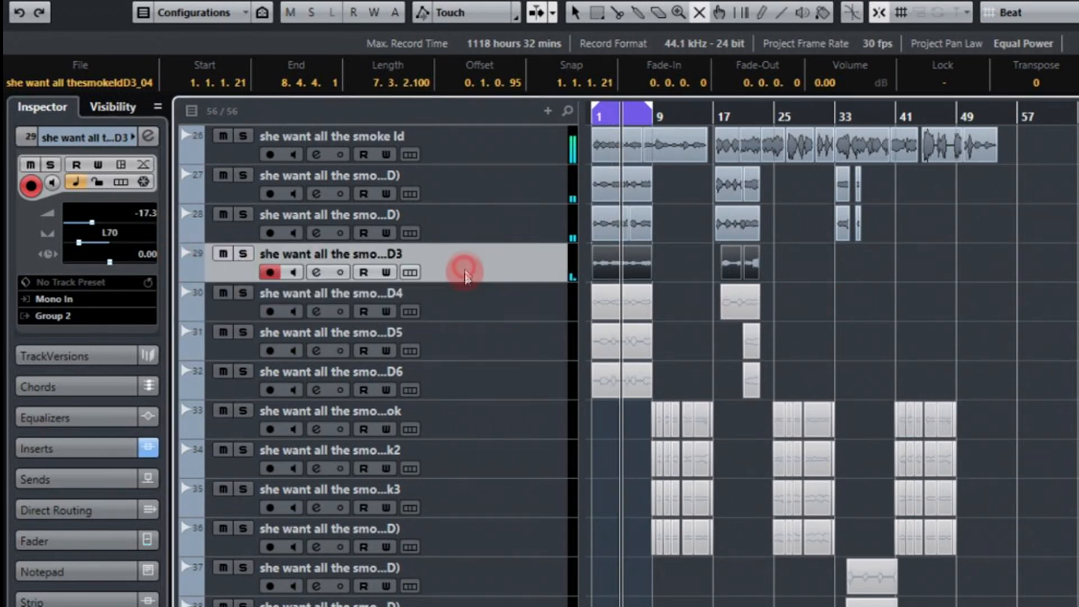
left_click(461, 310)
mouse_move(141, 248)
left_mouse_down()
mouse_move(111, 245)
mouse_move(140, 242)
left_mouse_up()
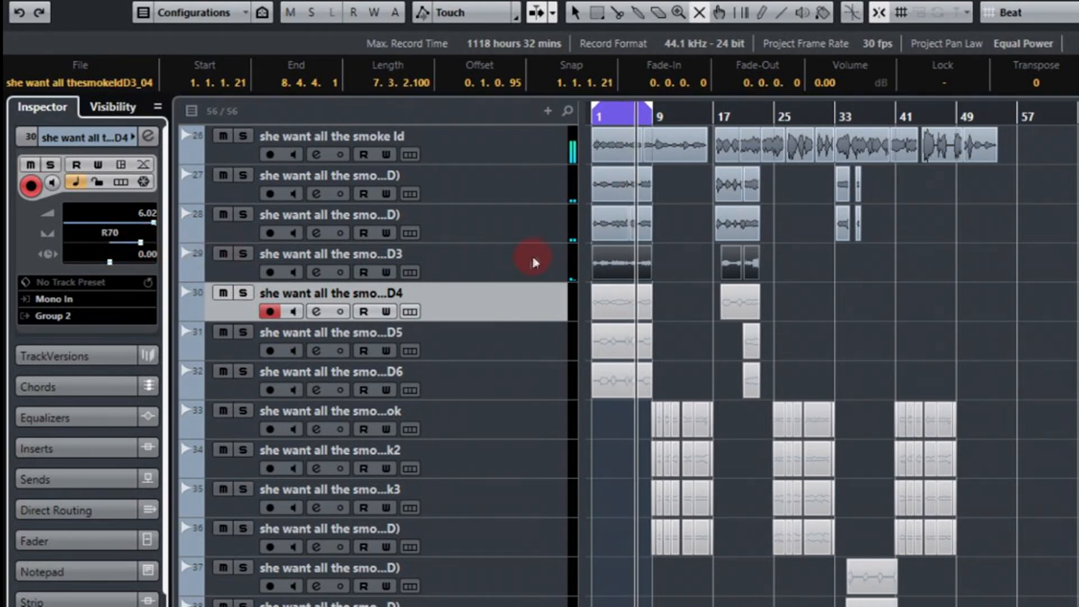
Pan the first background vocal pair evenly, with track 27 at L21 and track 28 at R21.
left_click(538, 192)
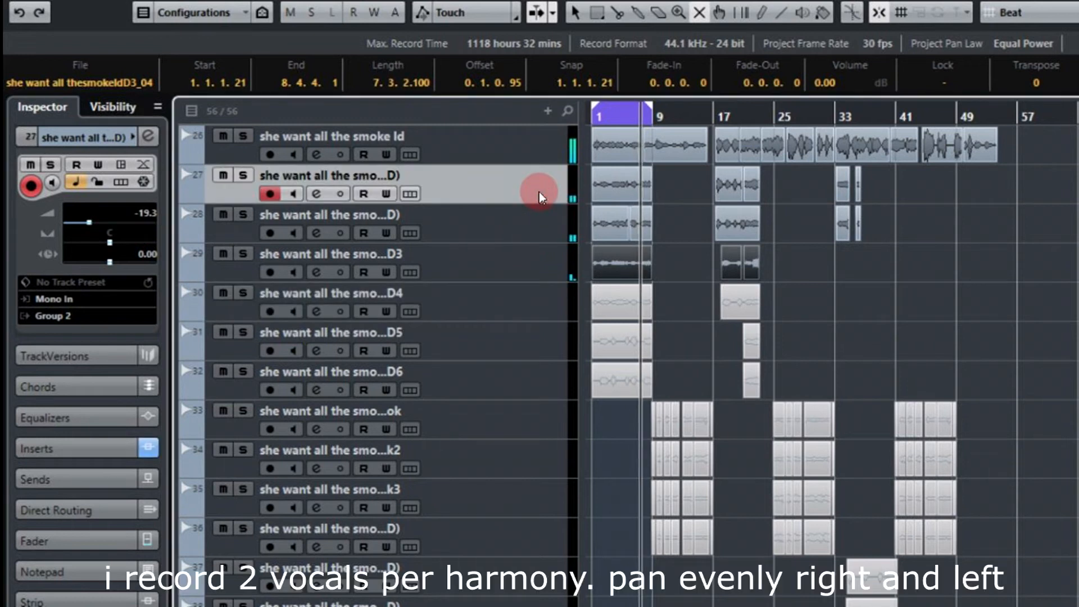
left_click(521, 217)
left_click(534, 187)
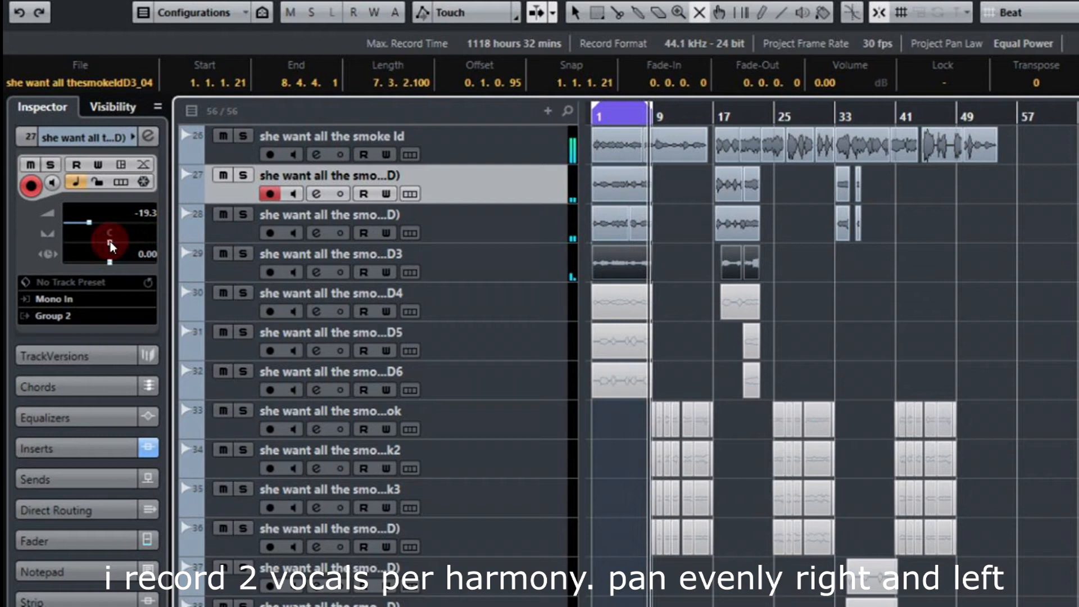
left_click_drag(113, 241, 102, 245)
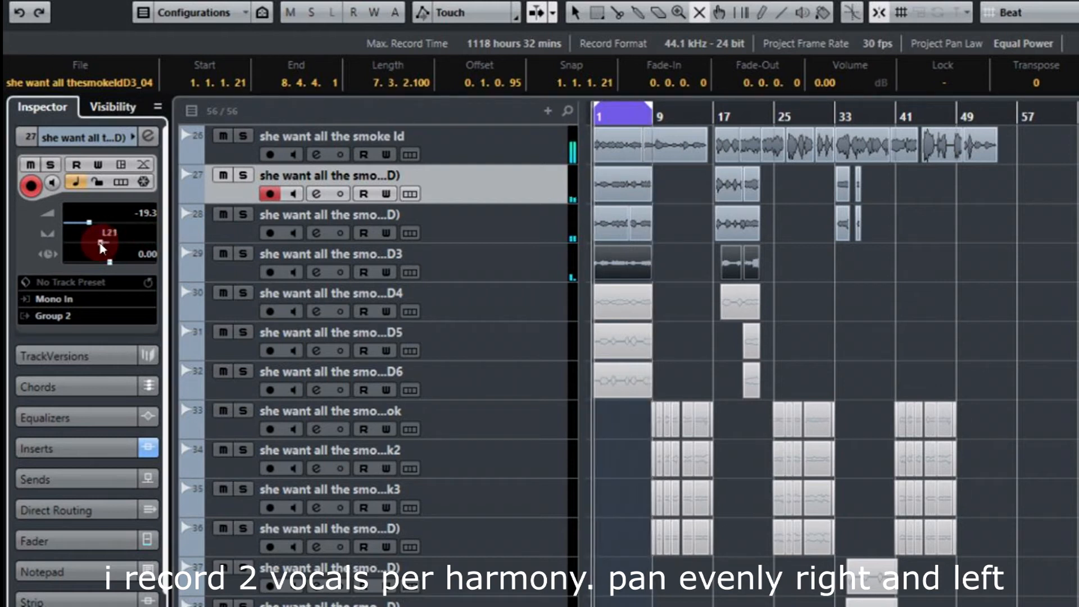
left_click(474, 225)
left_click_drag(110, 243, 120, 243)
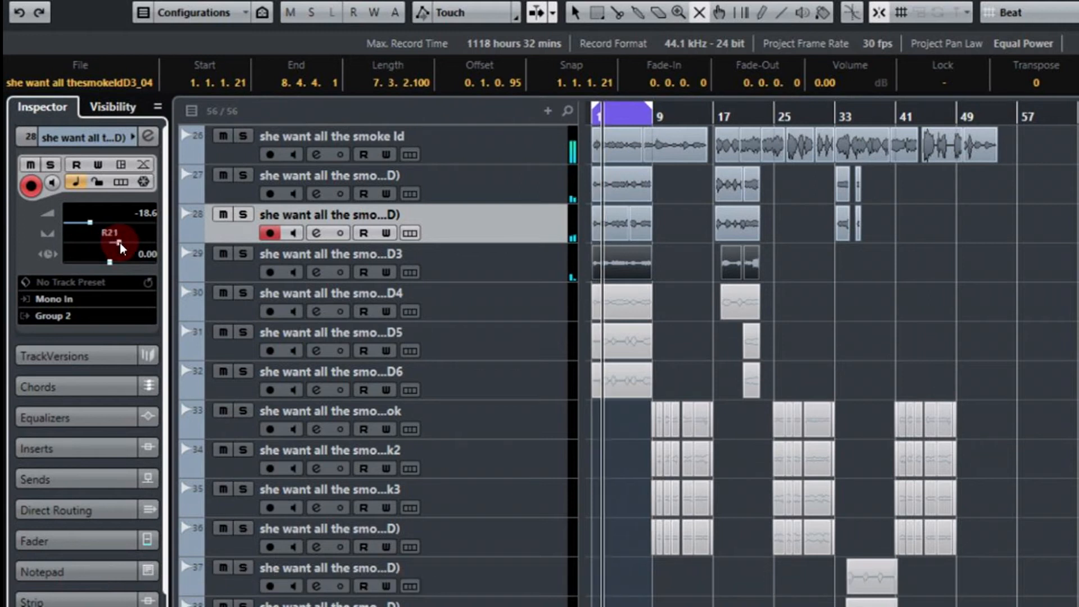
left_click(553, 297)
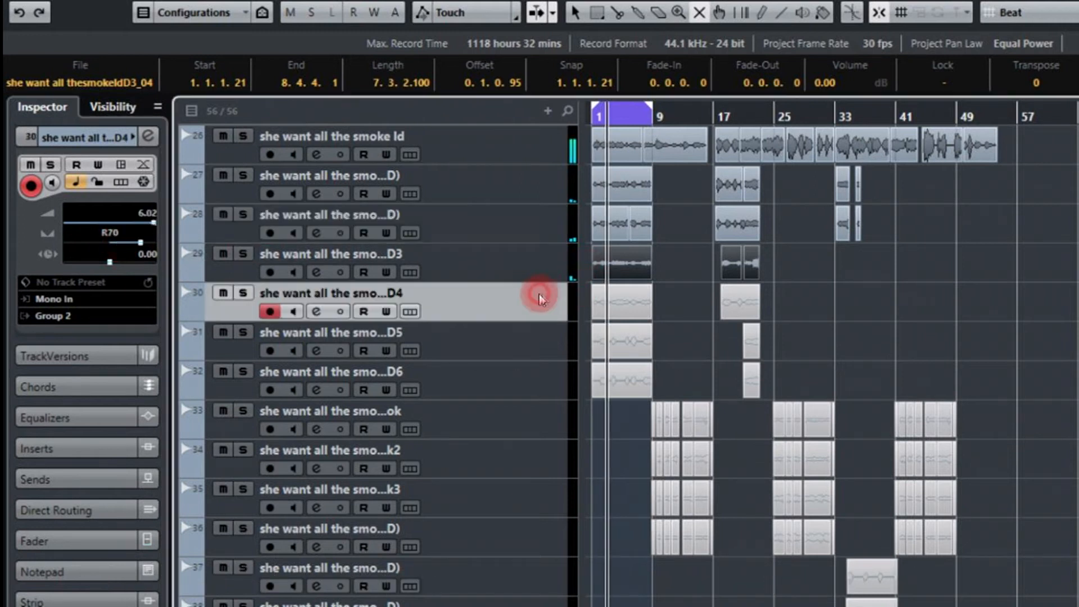
left_click(610, 272)
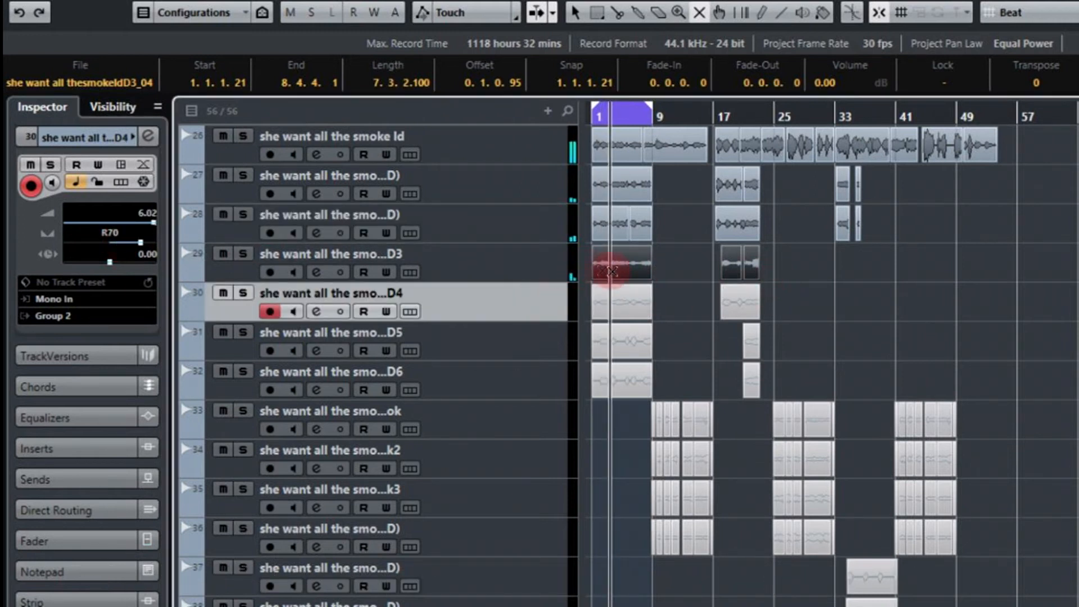
left_click(550, 272)
left_click(545, 269)
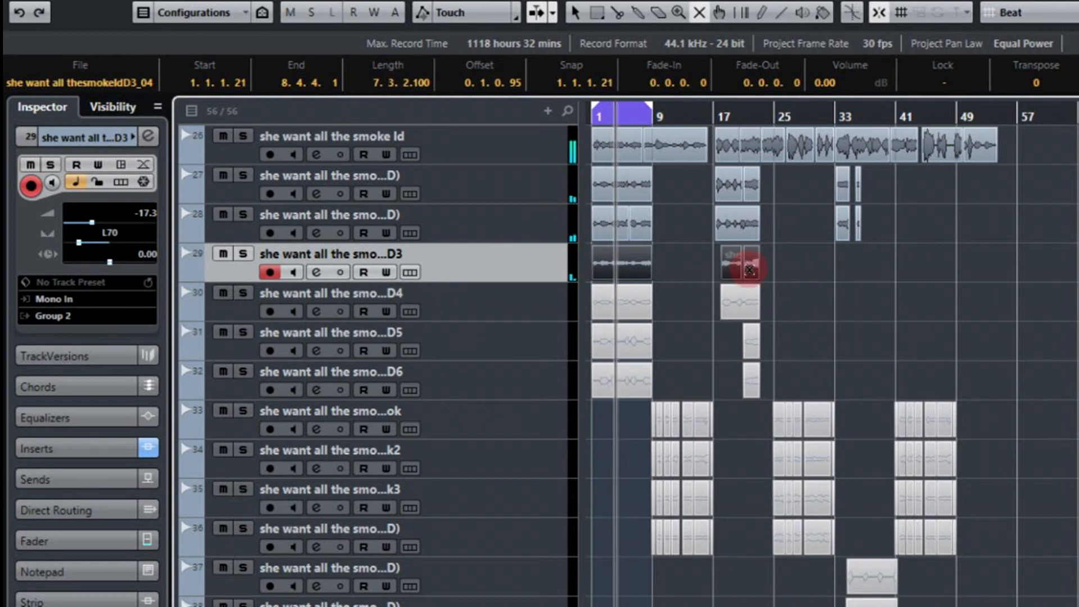
left_click(503, 269)
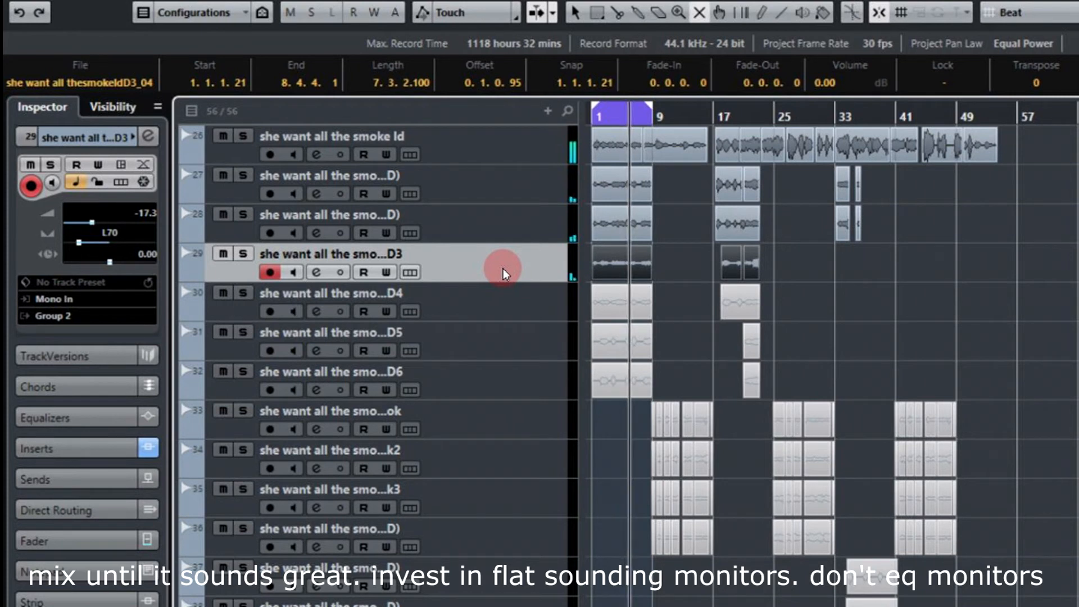
Unmute the clips on track D4 and lower its volume to -17.3 to match track D3.
left_click(525, 305)
left_click_drag(154, 226, 98, 225)
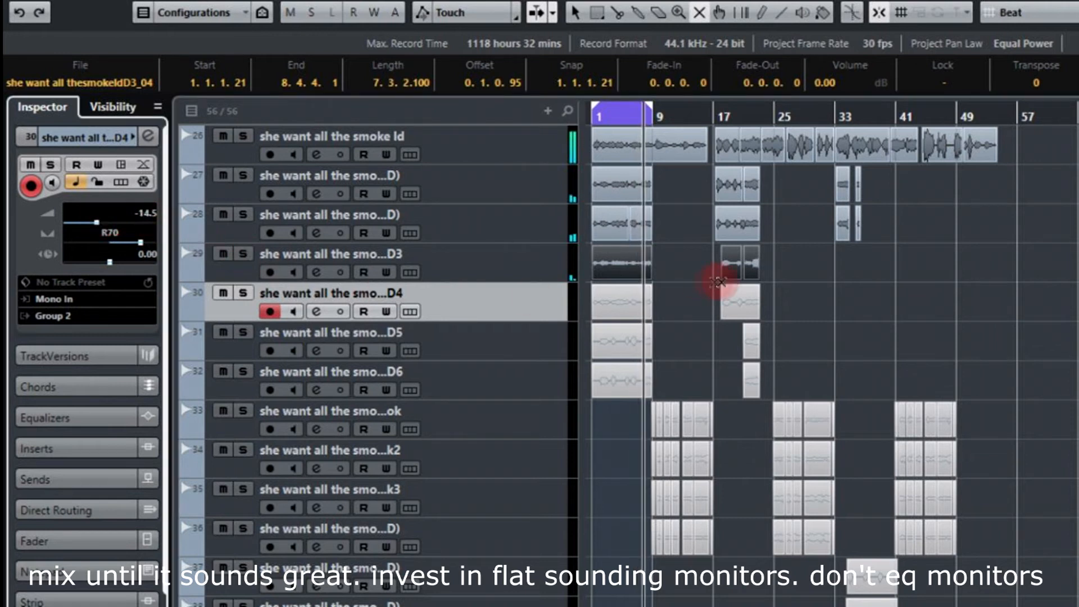
left_click_drag(792, 292, 594, 300)
left_click(537, 261)
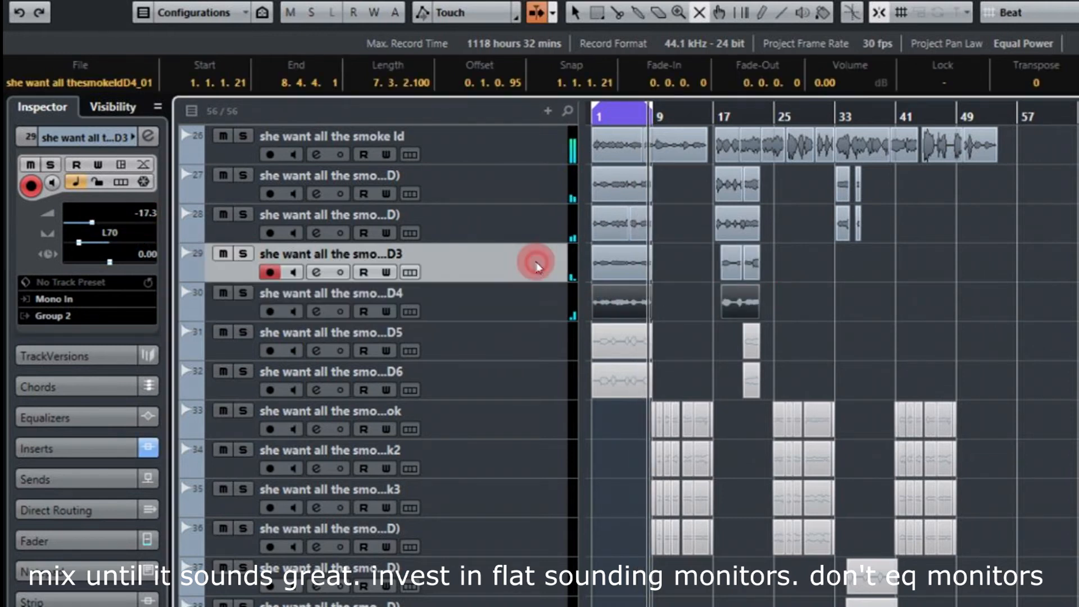
left_click(527, 299)
left_click_drag(125, 225, 89, 221)
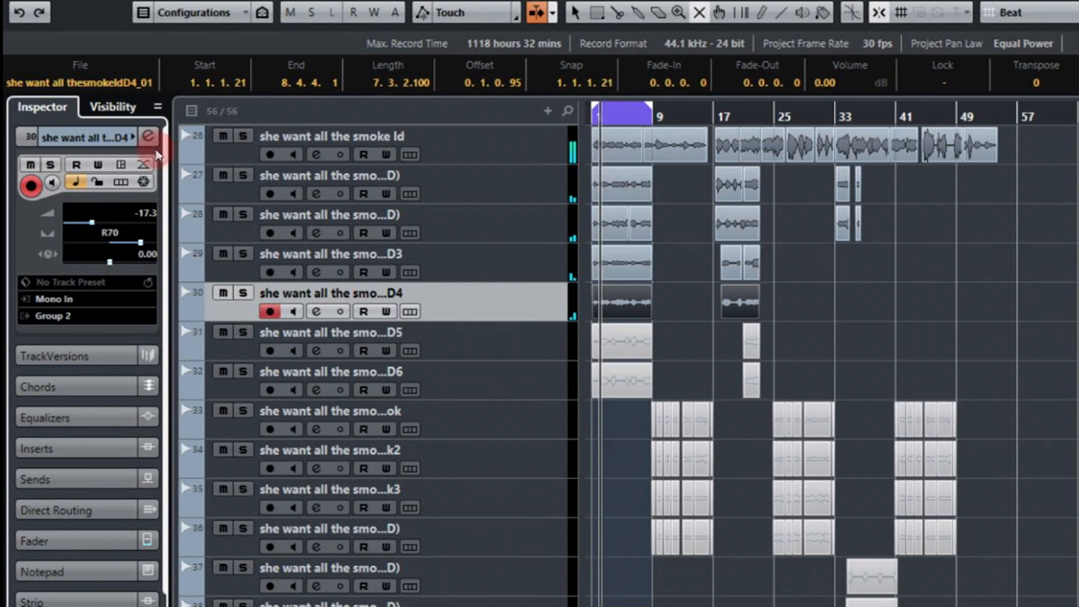
Insert Auto-Tune 8.1 in the first insert slot of track D4.
left_click(148, 136)
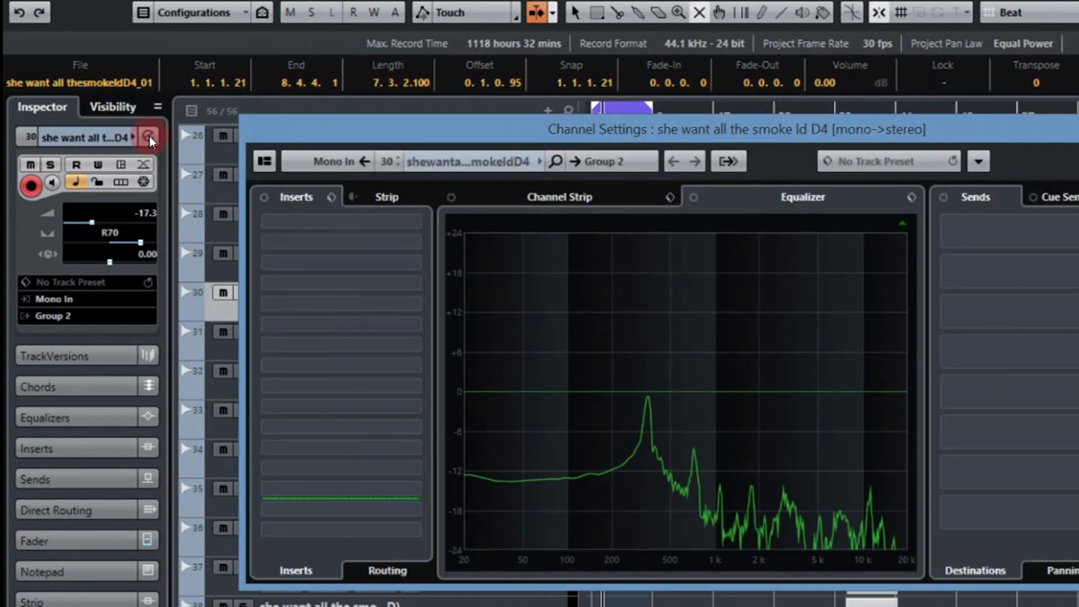
left_click(416, 221)
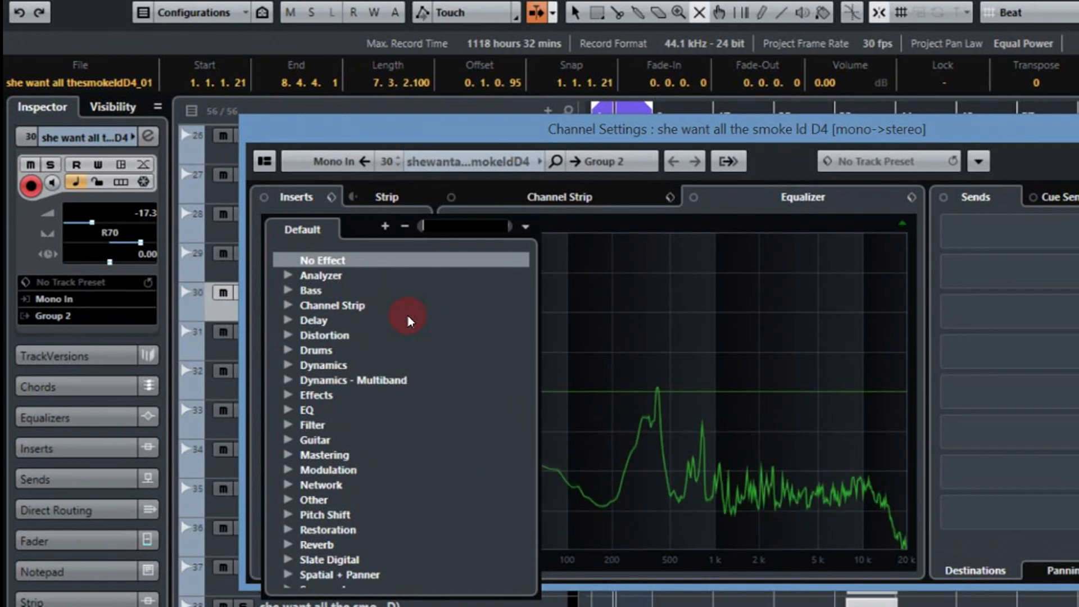
left_click(287, 513)
left_click(336, 529)
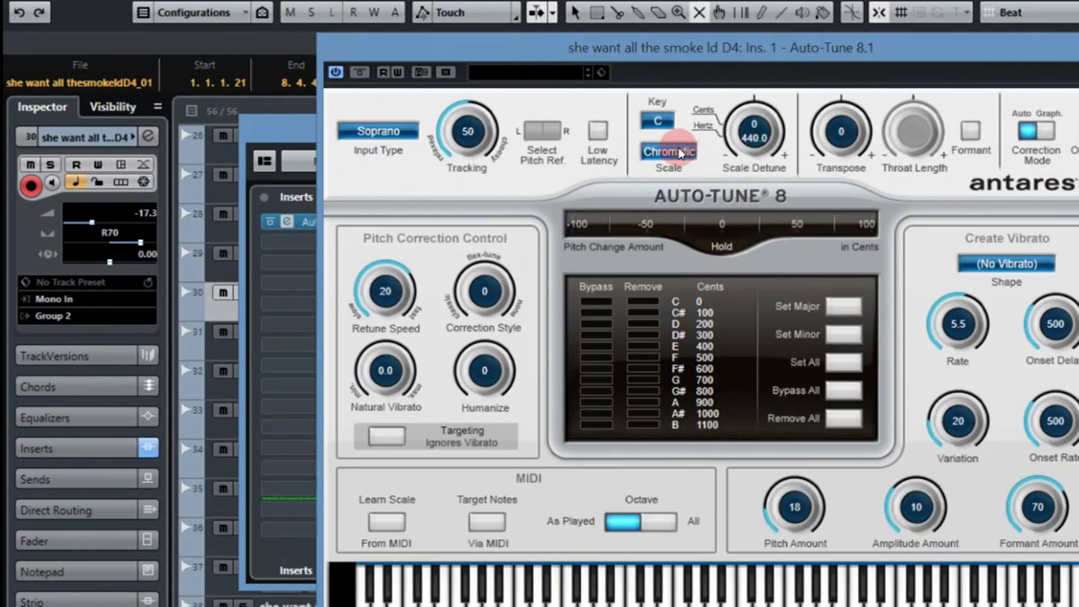
Set track D4's Auto-Tune to the Minor scale and Low Male input type, and close the plug-in window.
left_click(669, 152)
left_click(686, 173)
left_click(409, 135)
left_click(403, 137)
left_click(401, 135)
left_click(385, 174)
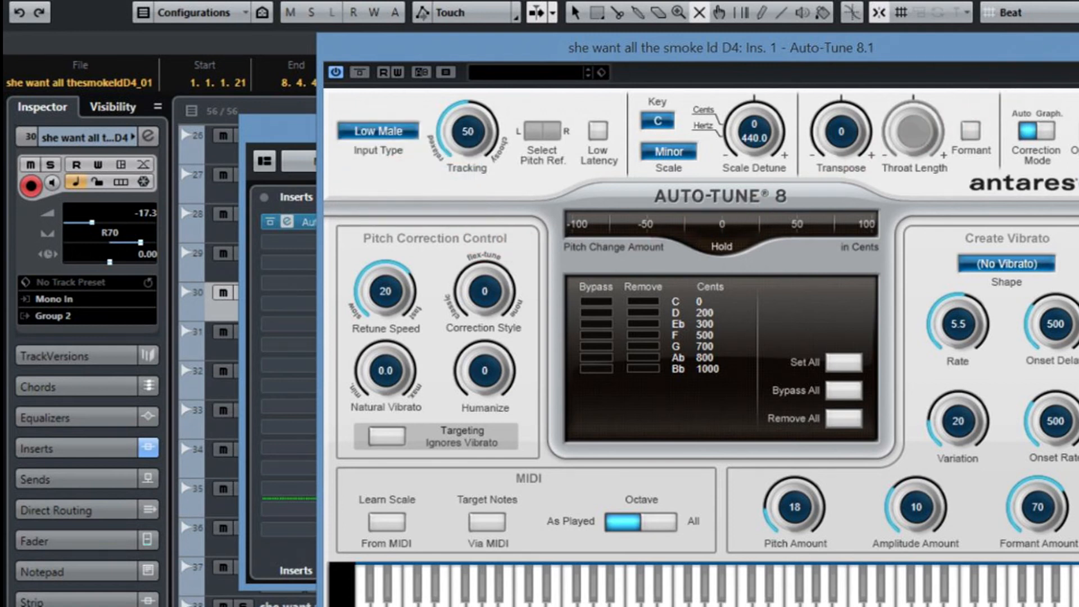
left_click(1078, 43)
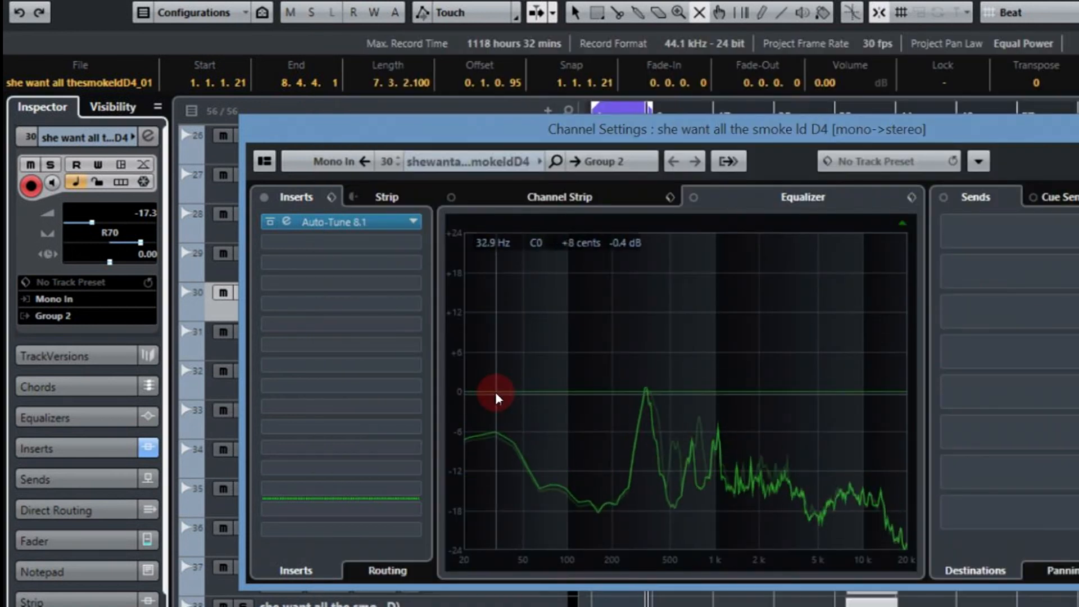
Equalize track D4 with a low-shelf cut of about 7 dB and a high-end boost of about 2.5 dB, and close its channel settings.
mouse_move(494, 393)
left_mouse_down()
mouse_move(579, 433)
mouse_move(682, 445)
left_mouse_up()
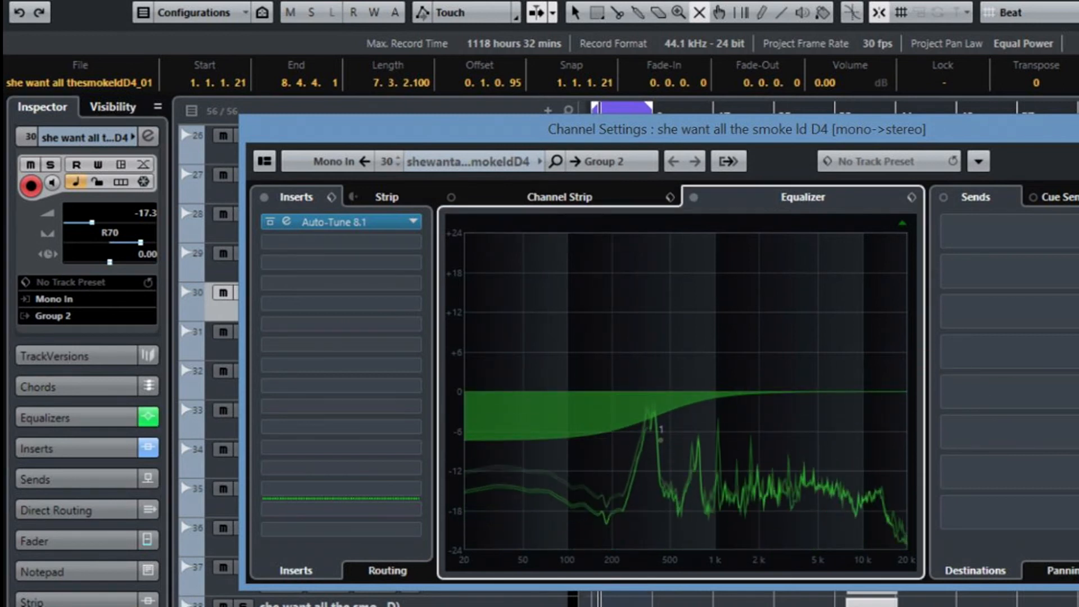
left_click_drag(896, 403, 791, 376)
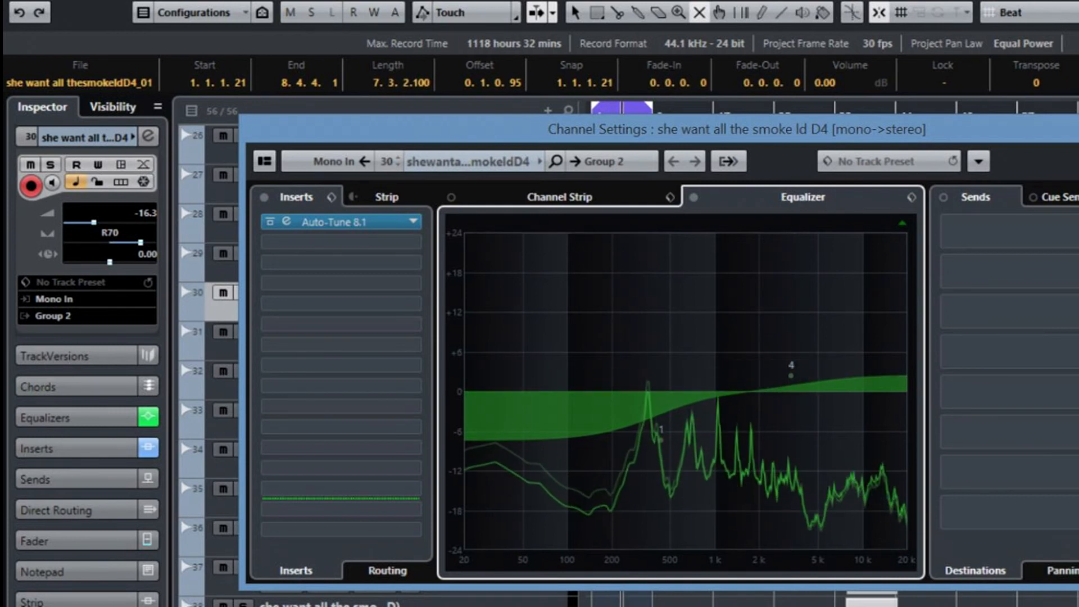
left_click(1078, 128)
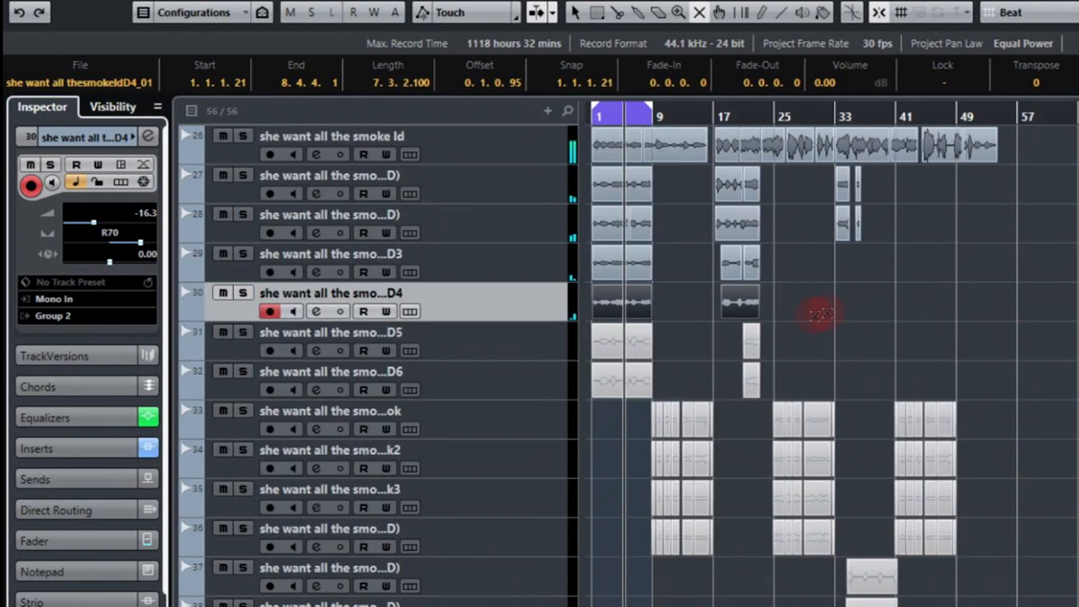
Equalize track D3 with a 7.8 dB low-end cut at 222 Hz and a high-end boost of about 3.5 dB, and close its channel settings.
left_click(540, 267)
left_click(148, 141)
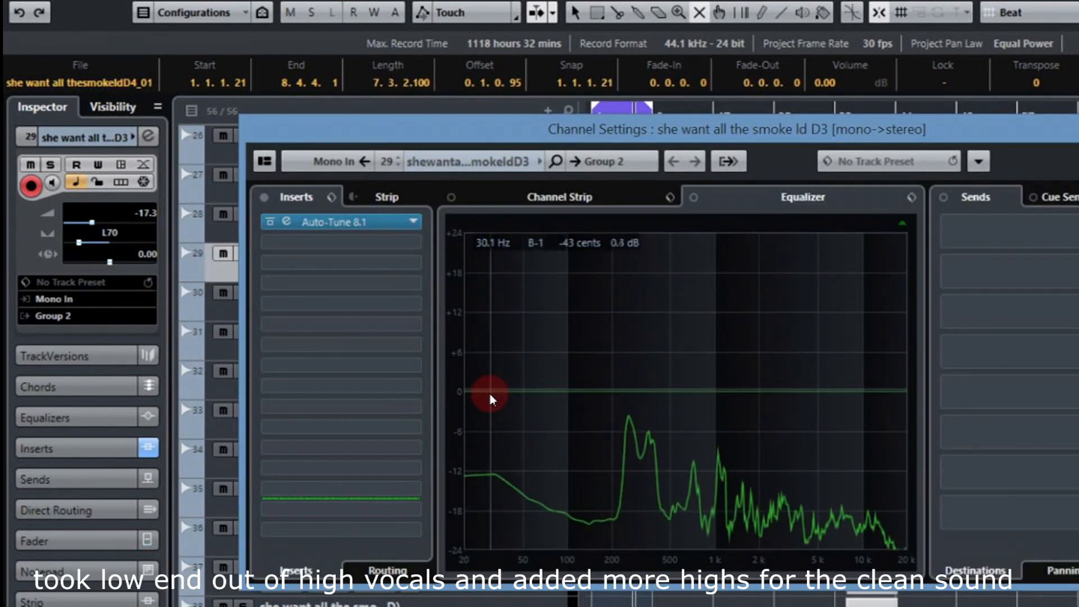
left_click(490, 395)
left_click_drag(492, 401, 621, 447)
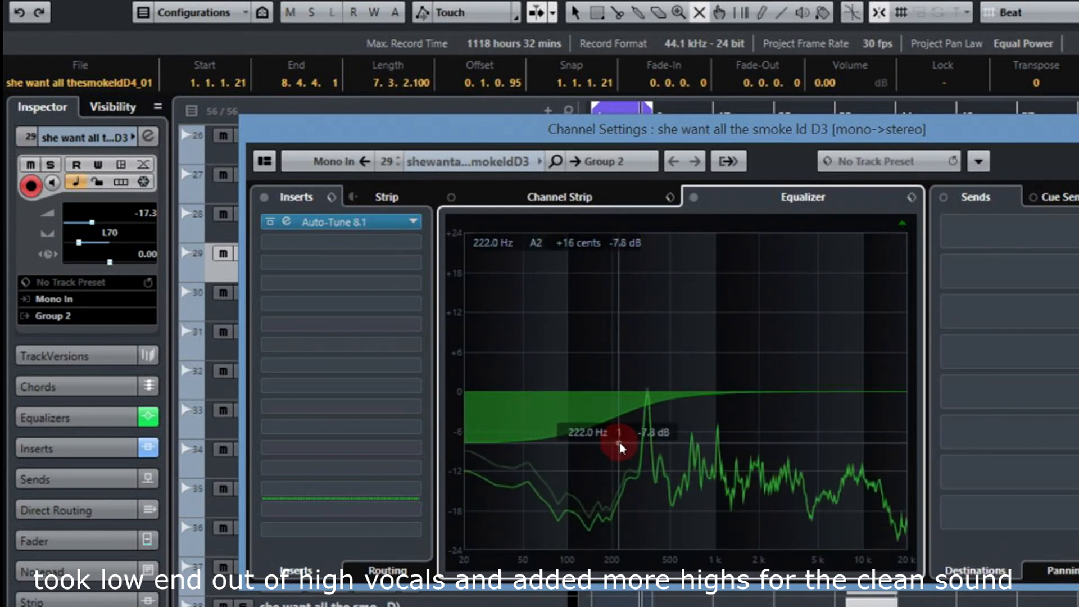
left_click(848, 390)
left_click_drag(848, 391, 792, 367)
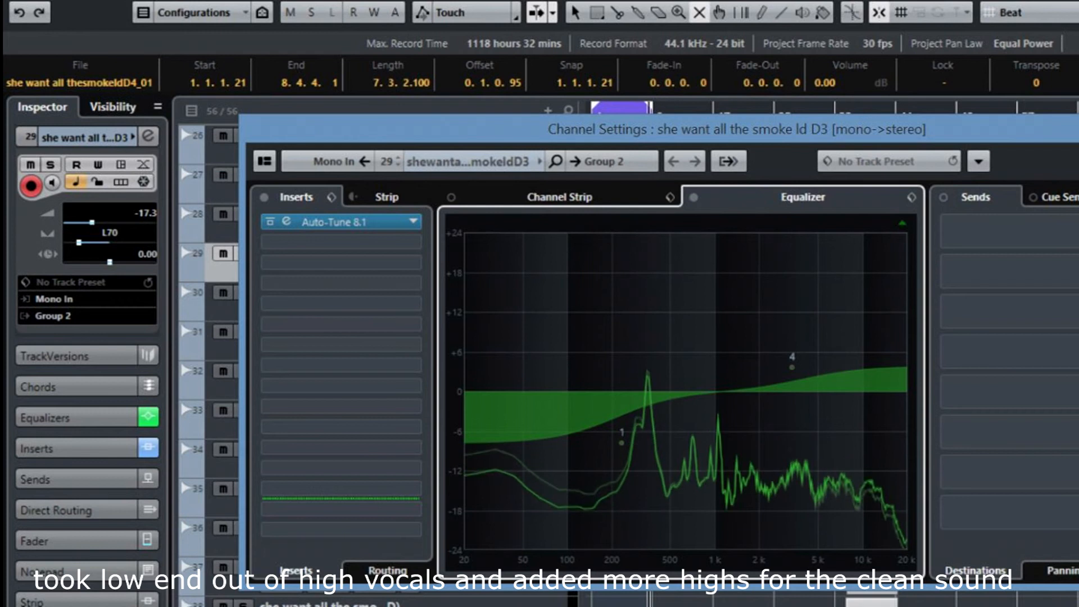
left_click(1078, 125)
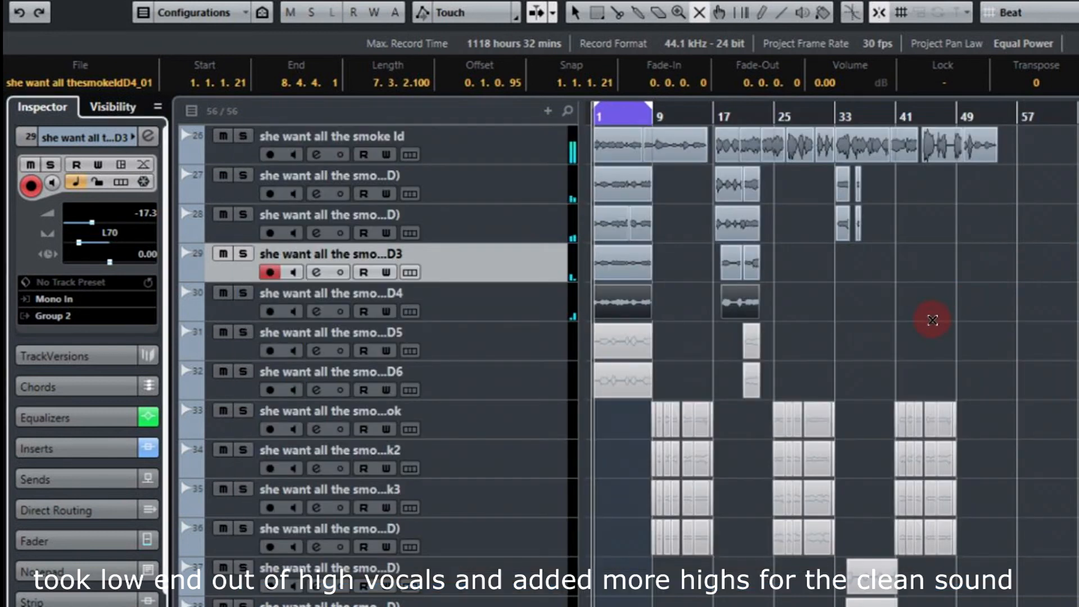
Unmute the clips on track D5 and balance the track with volume -21.5 and pan L51.
left_click_drag(797, 340, 830, 344)
left_click(550, 335)
mouse_move(92, 222)
left_mouse_down()
mouse_move(169, 212)
mouse_move(141, 225)
mouse_move(155, 224)
mouse_move(91, 225)
left_mouse_up()
left_click_drag(777, 337, 589, 339)
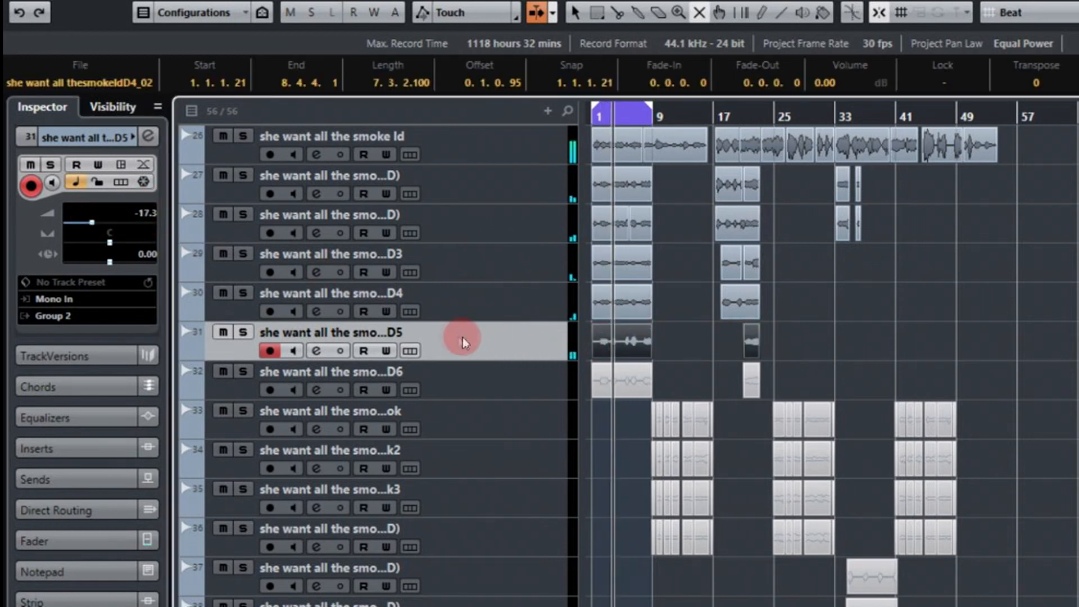
mouse_move(92, 221)
left_mouse_down()
mouse_move(107, 242)
mouse_move(85, 243)
mouse_move(87, 221)
left_mouse_up()
left_click(93, 222)
Unmute the clips on track D6 and lower the track's volume to -19.3.
left_click_drag(799, 379, 590, 375)
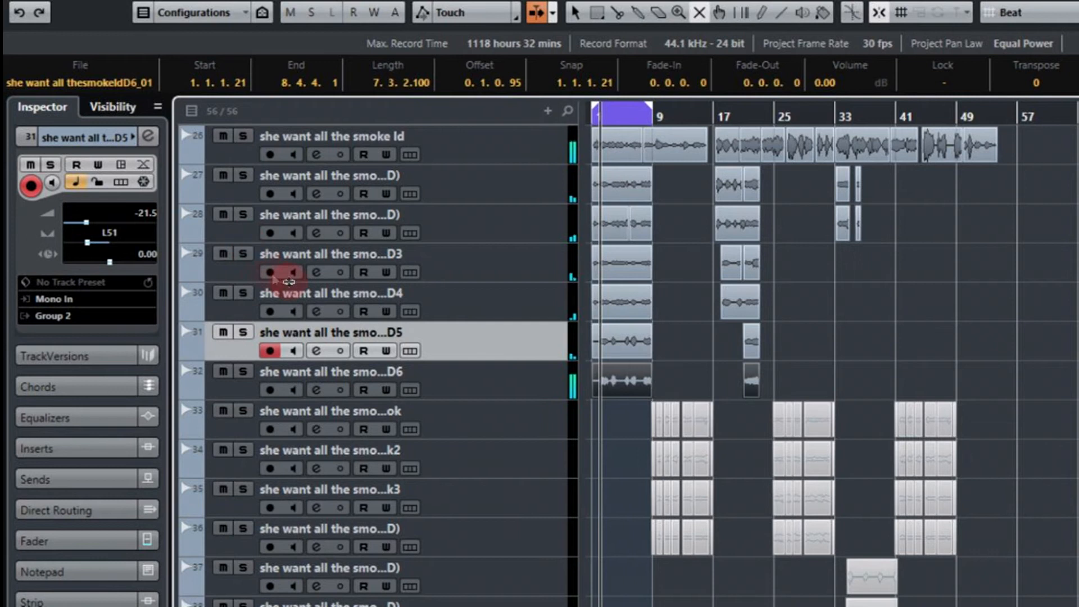
left_click(511, 373)
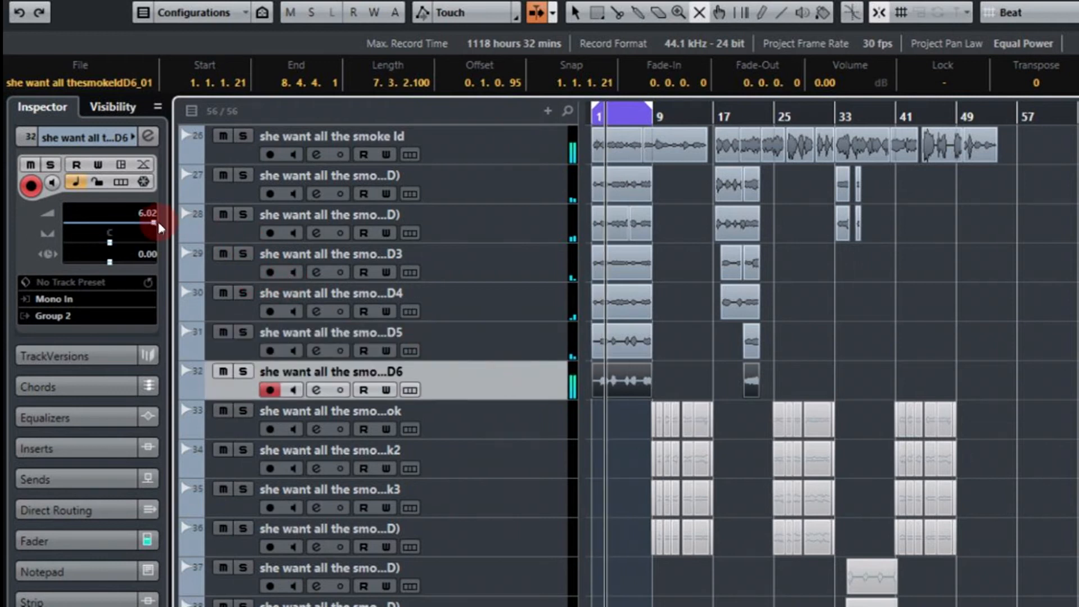
left_click_drag(153, 223, 86, 225)
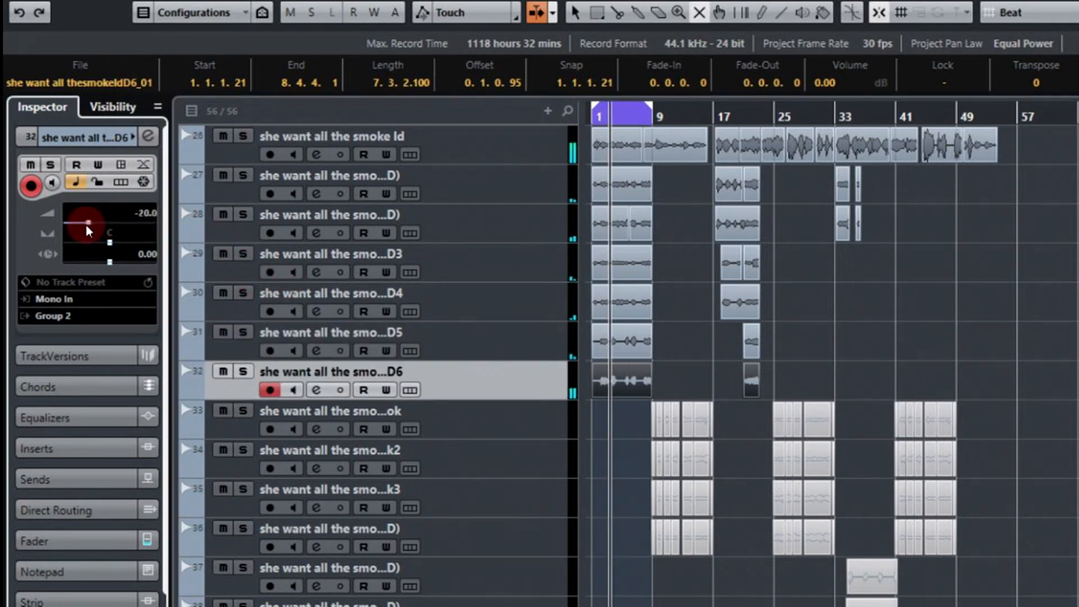
left_click_drag(86, 225, 89, 227)
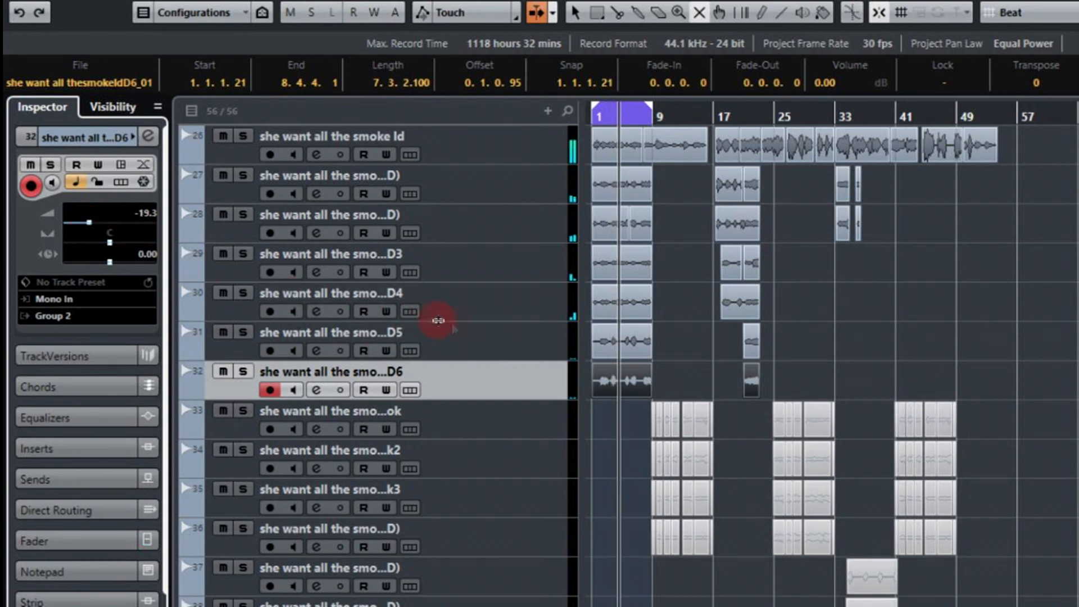
Check track D5's pan and pan track D6 to R51 to mirror it.
left_click(494, 336)
left_click(491, 387)
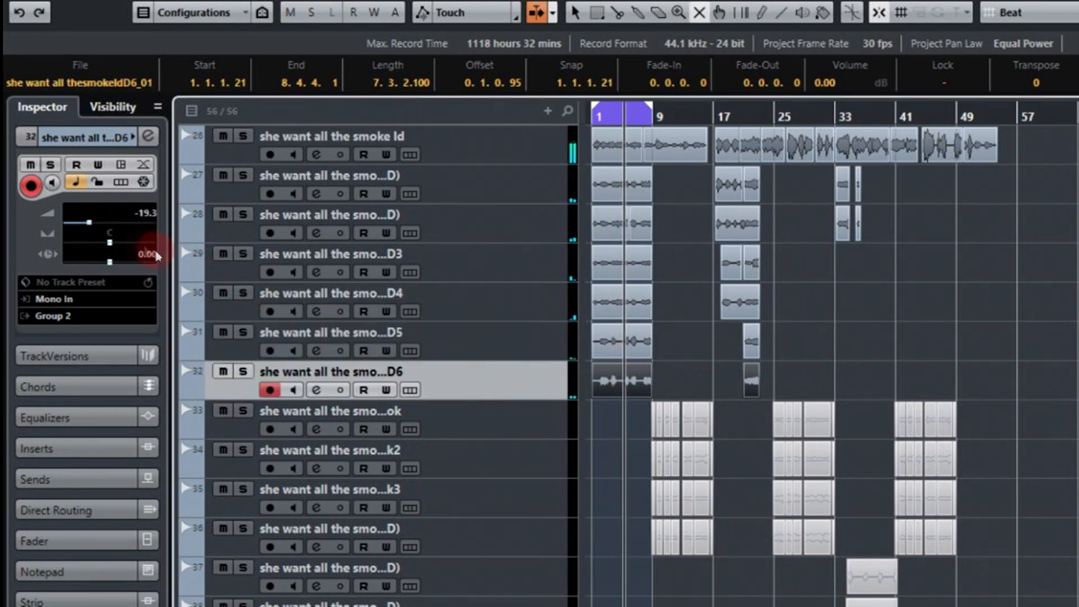
left_click_drag(116, 243, 132, 242)
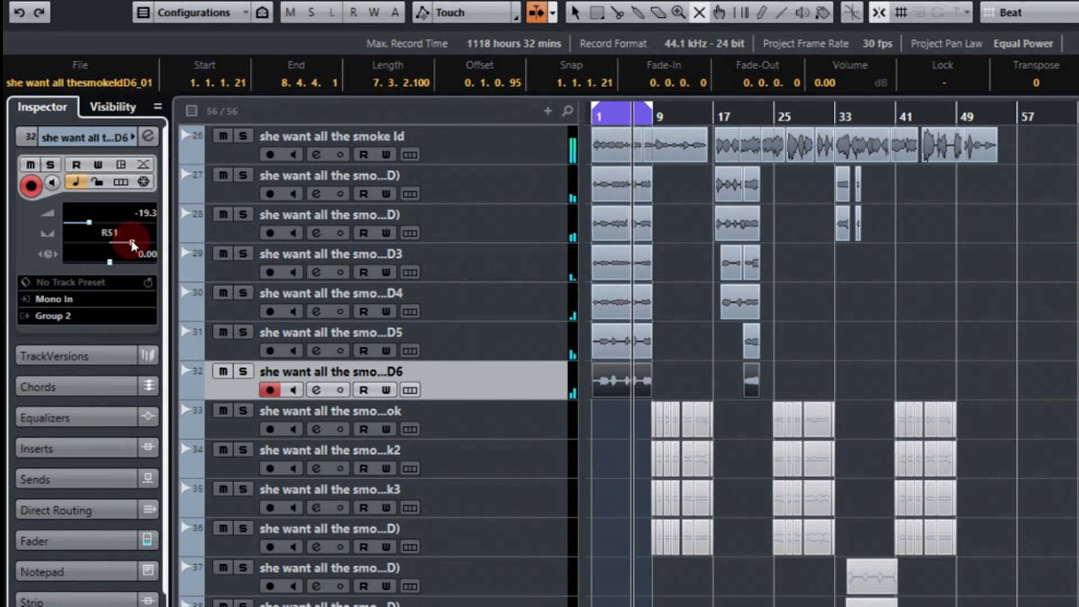
left_click(190, 255)
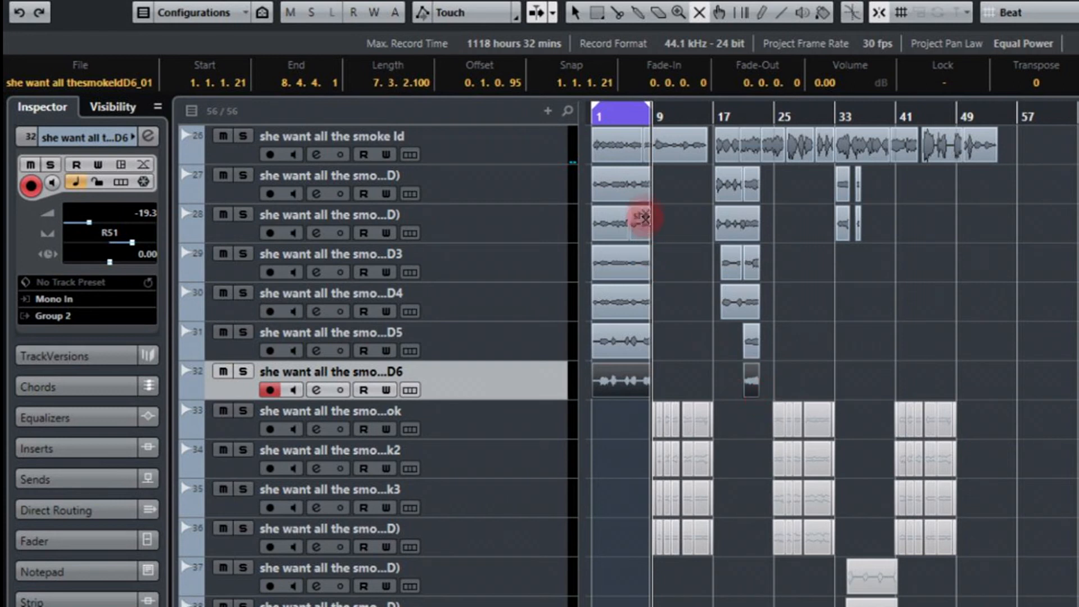
left_click_drag(642, 217, 638, 168)
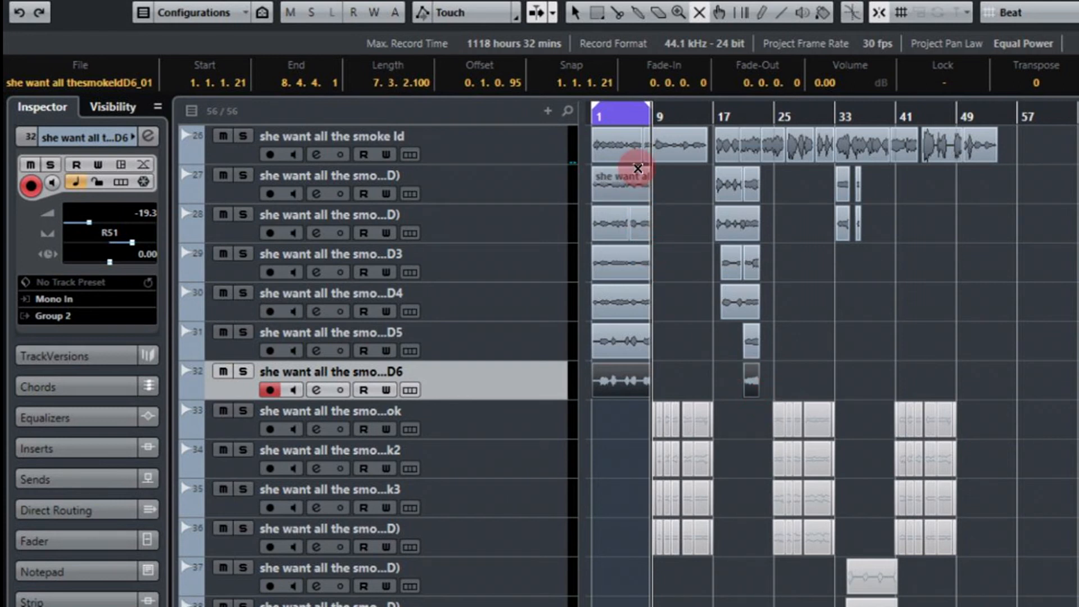